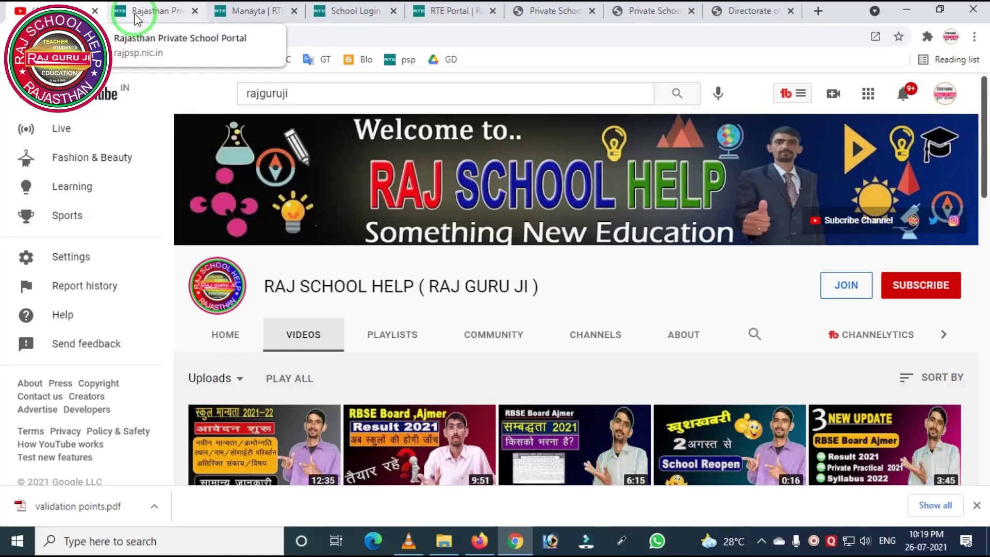
Step: View the Rajasthan Private School Portal home page and its आर.टी.ई., विद्यार्थी डेटाबेस and मान्यता sections
left_click(137, 15)
left_click(354, 194)
scroll(356, 195, "up", 3)
left_click(367, 274)
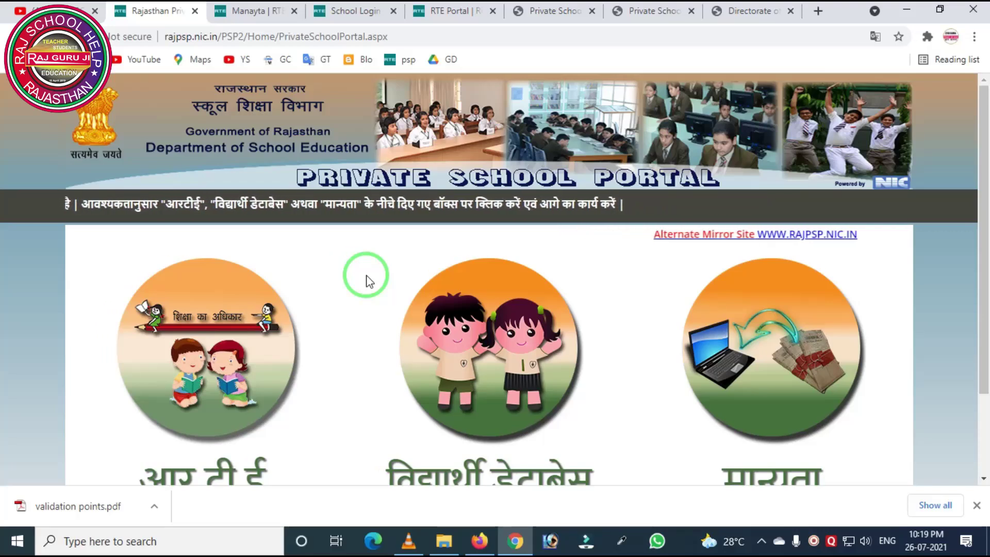
scroll(366, 281, "down", 1)
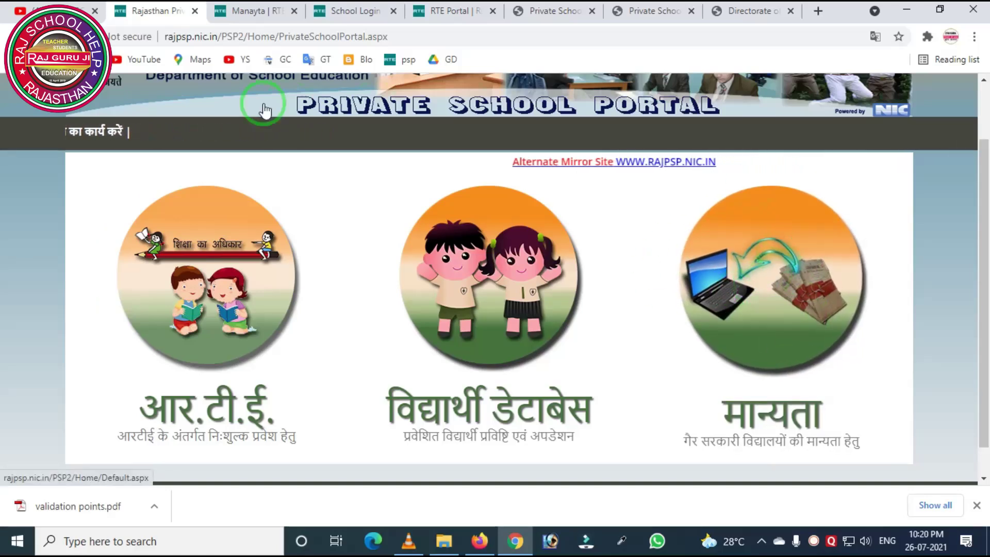
Step: View the School Recognition System home page and the login panel on the School Login page
left_click(237, 12)
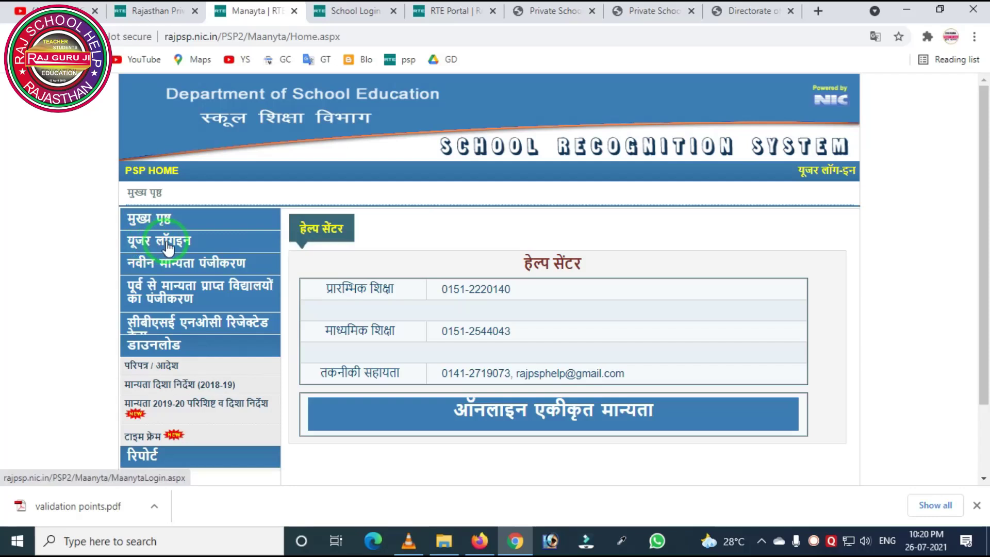
left_click(355, 11)
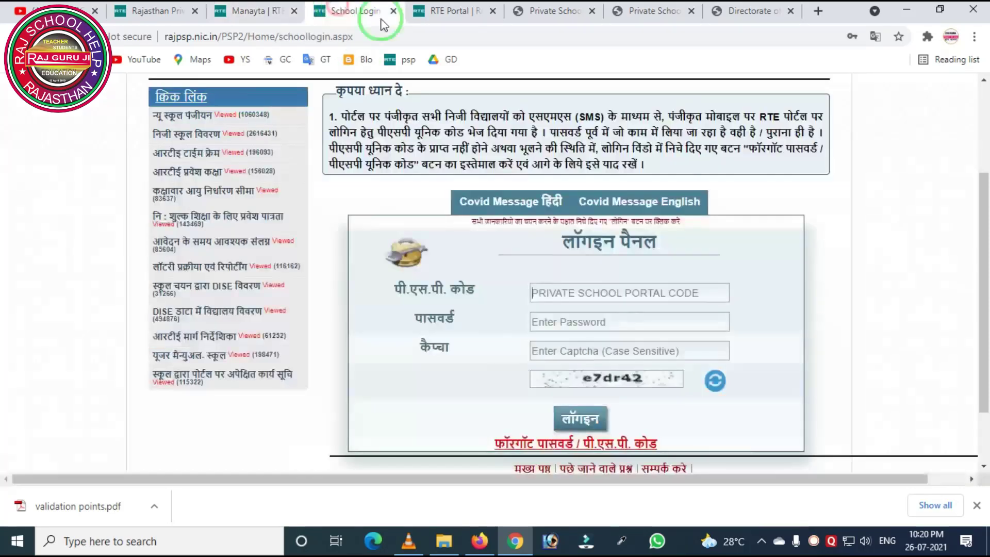
key("ctrl+shift+d")
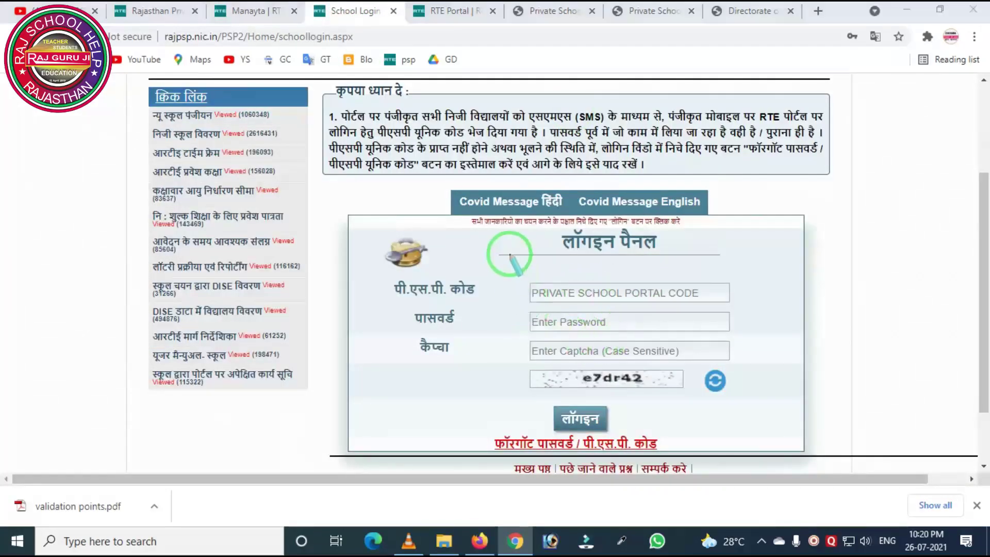
mouse_move(509, 254)
left_mouse_down()
mouse_move(521, 356)
mouse_move(649, 431)
mouse_move(732, 447)
left_mouse_up()
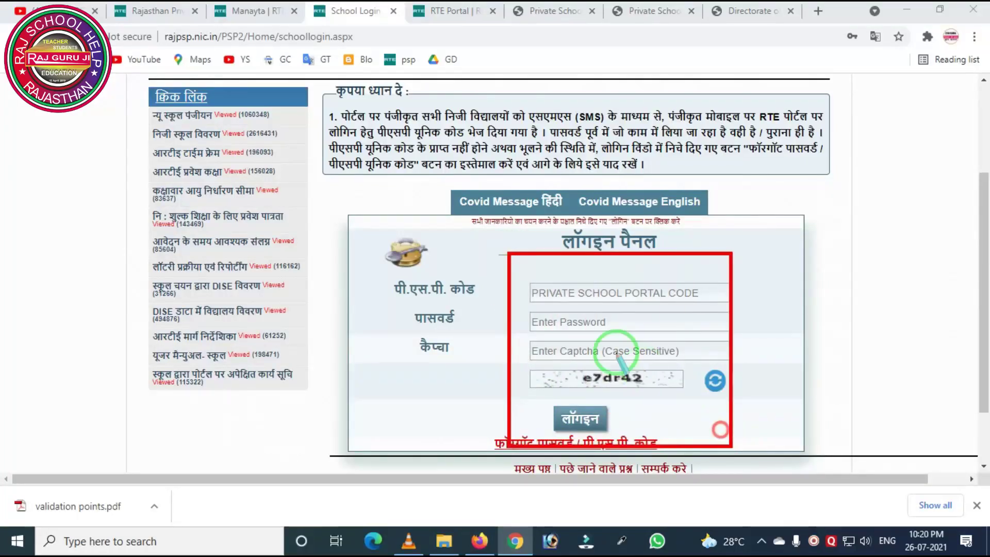
key("Escape")
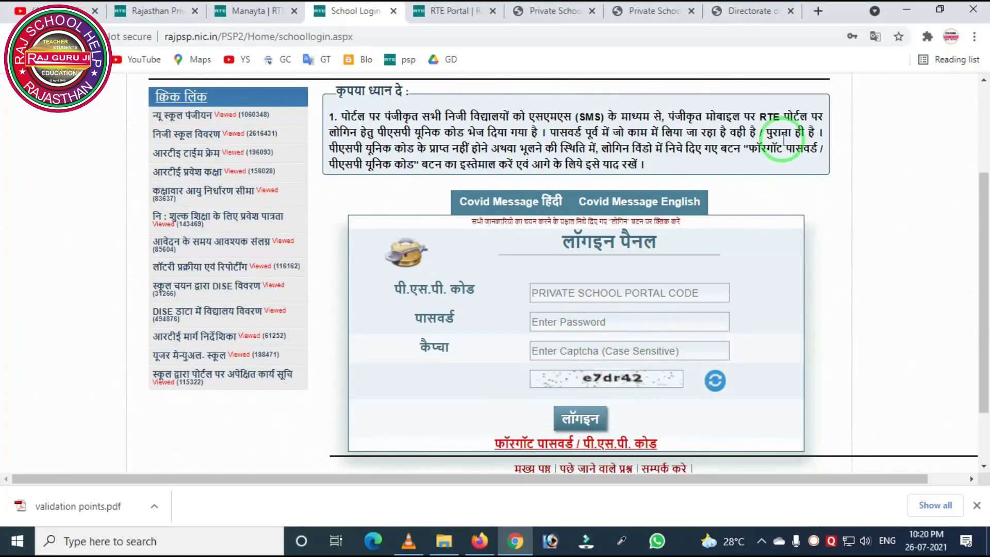
Step: Compare the school profile, Manyata Online login and RTE Portal pages as routes to the online recognition module
left_click(746, 21)
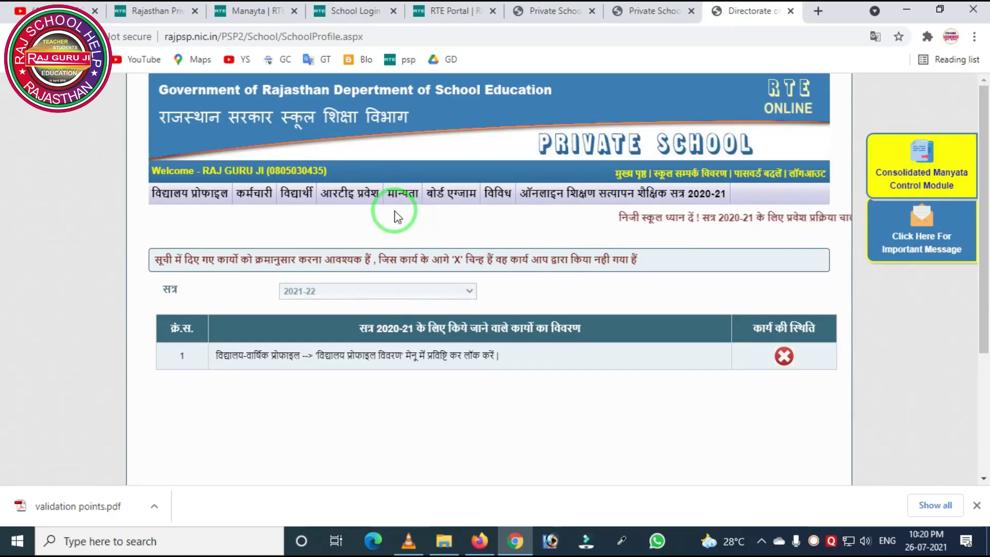
mouse_move(398, 213)
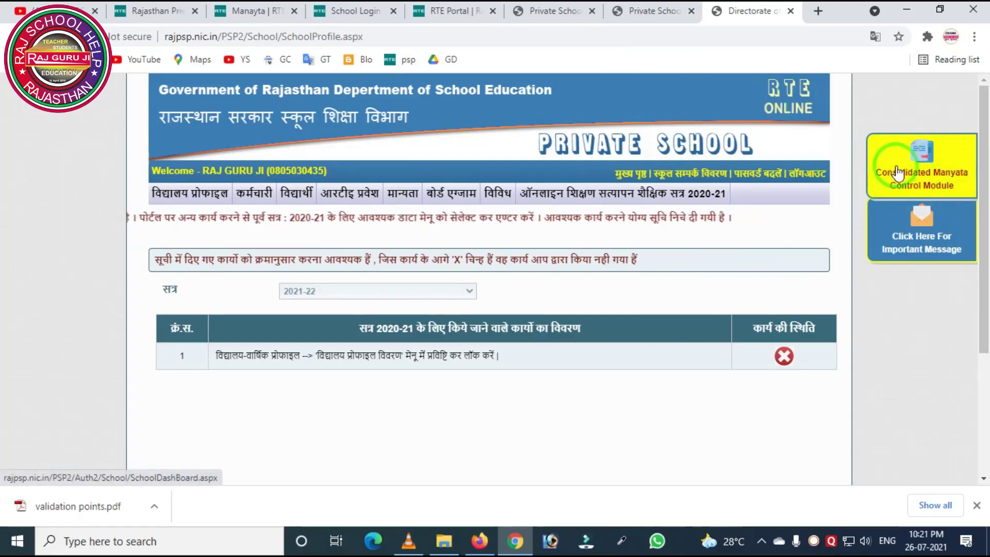
left_click(635, 12)
left_click(537, 13)
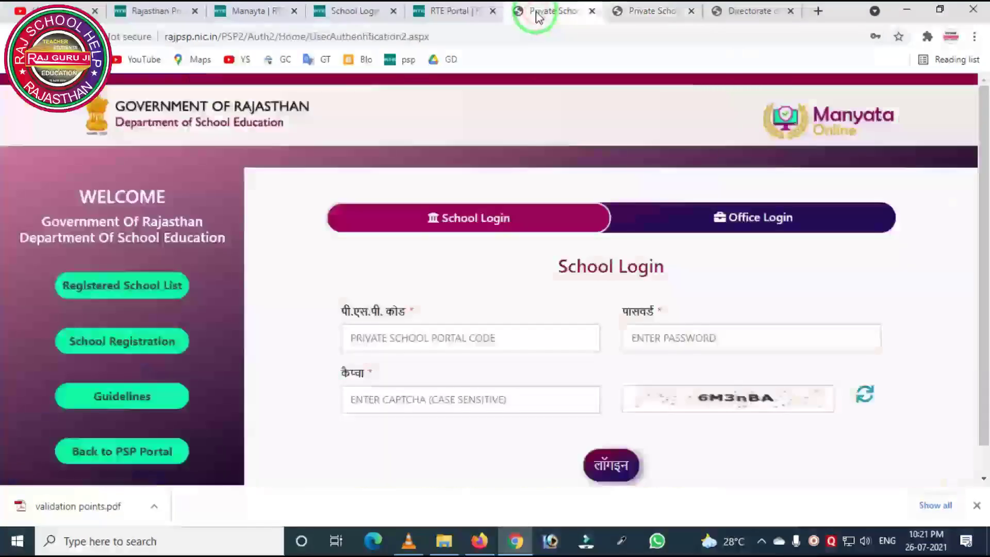
left_click(448, 11)
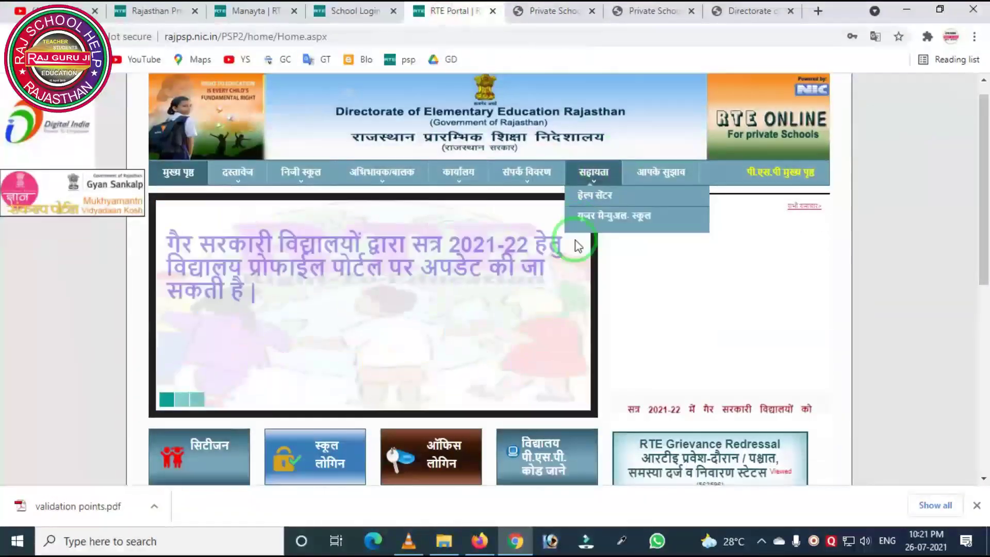
scroll(577, 246, "down", 6)
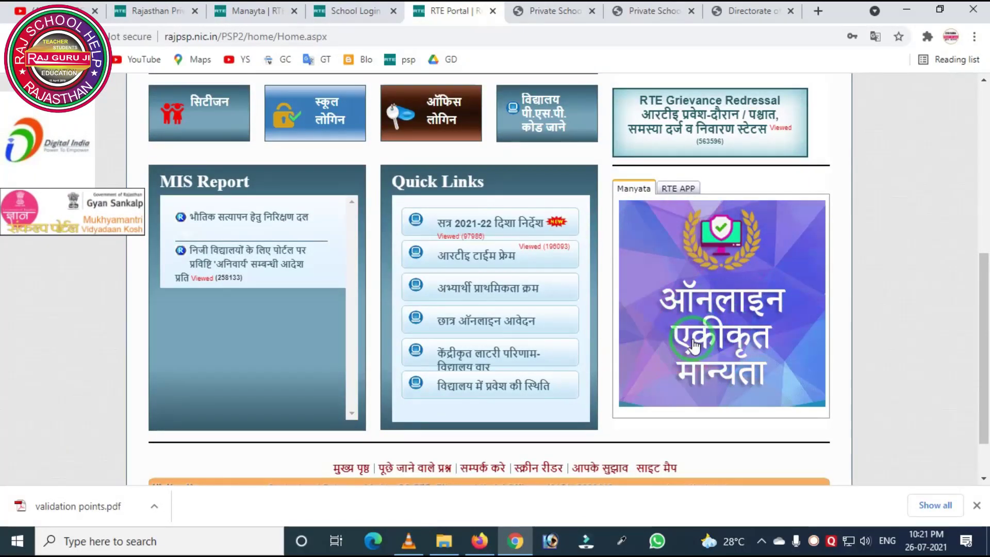
Step: Open the new school recognition application form through the मान्यता options of the school profile page
left_click(732, 11)
mouse_move(407, 194)
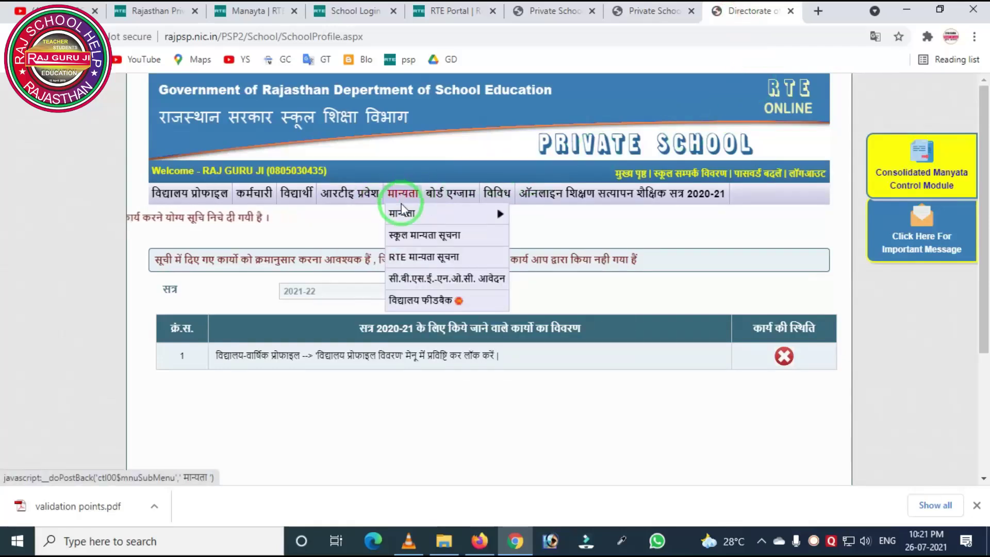
mouse_move(464, 212)
left_click(544, 219)
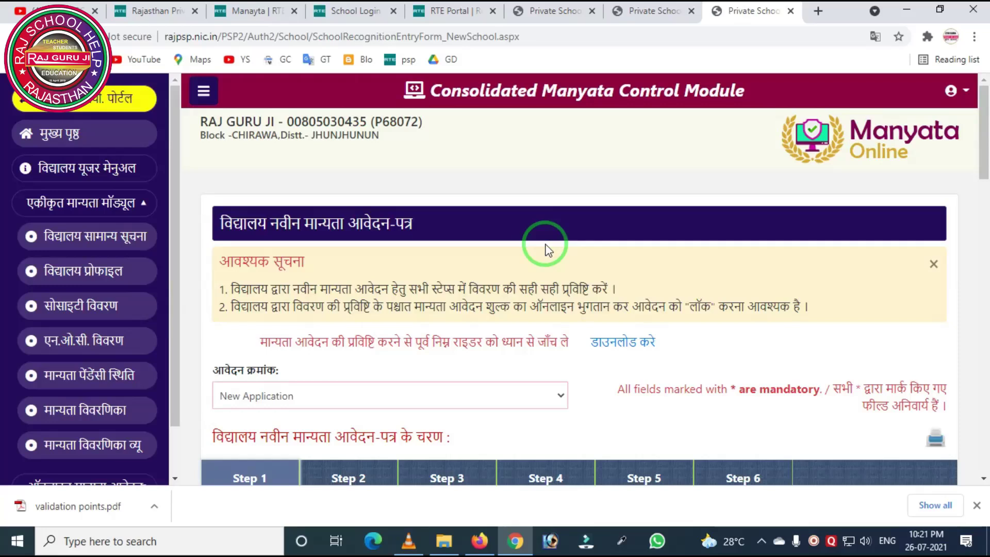
Step: Expand the ऑनलाइन मान्यता आवेदन group to list its school application types
scroll(254, 238, "down", 5)
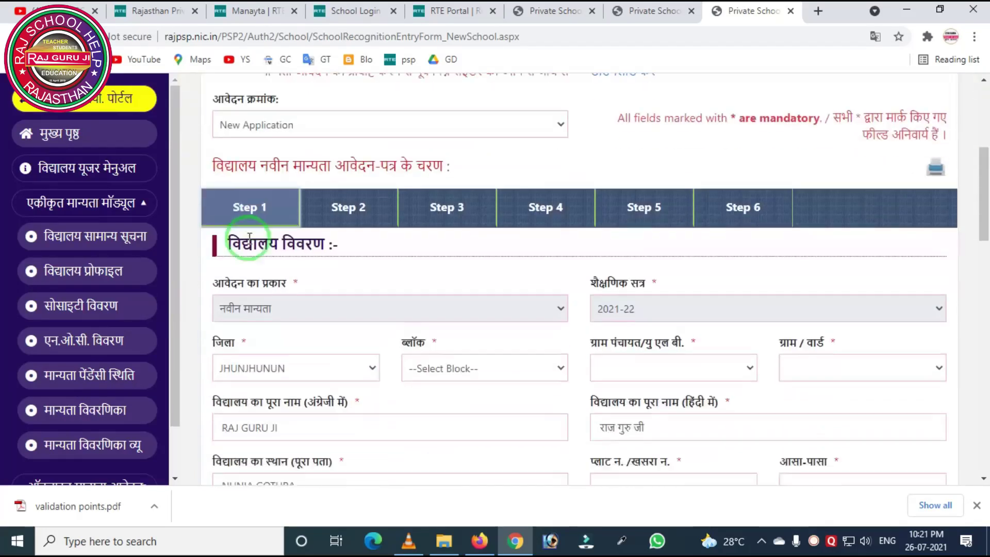
scroll(47, 252, "down", 1)
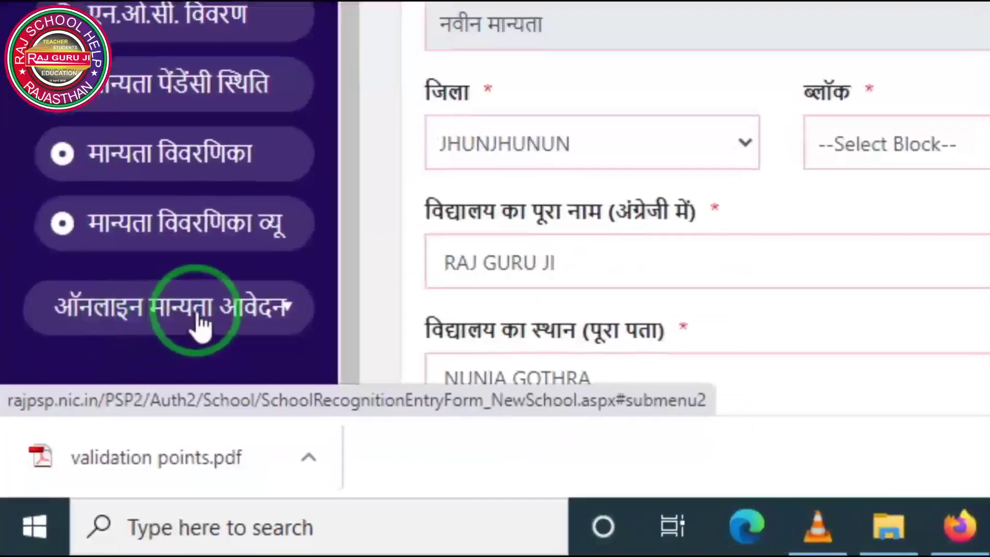
left_click(200, 317)
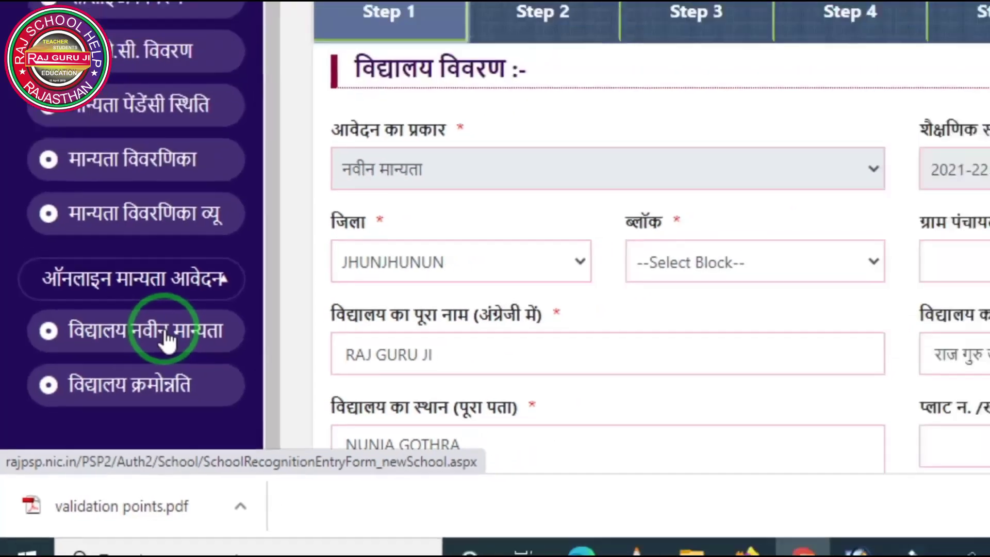
Step: Examine the sequence of steps in the new recognition application, from Step 1 to Step 6
scroll(735, 214, "up", 2)
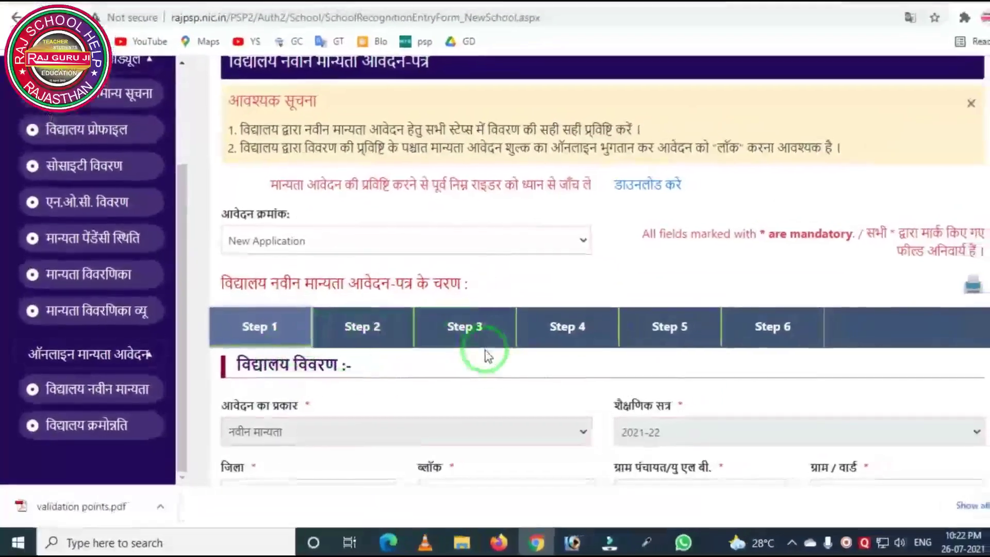
mouse_move(196, 275)
left_mouse_down()
mouse_move(376, 371)
mouse_move(764, 394)
mouse_move(857, 389)
left_mouse_up()
right_click(471, 345)
mouse_move(191, 288)
left_mouse_down()
mouse_move(192, 319)
mouse_move(270, 364)
left_mouse_up()
right_click(289, 362)
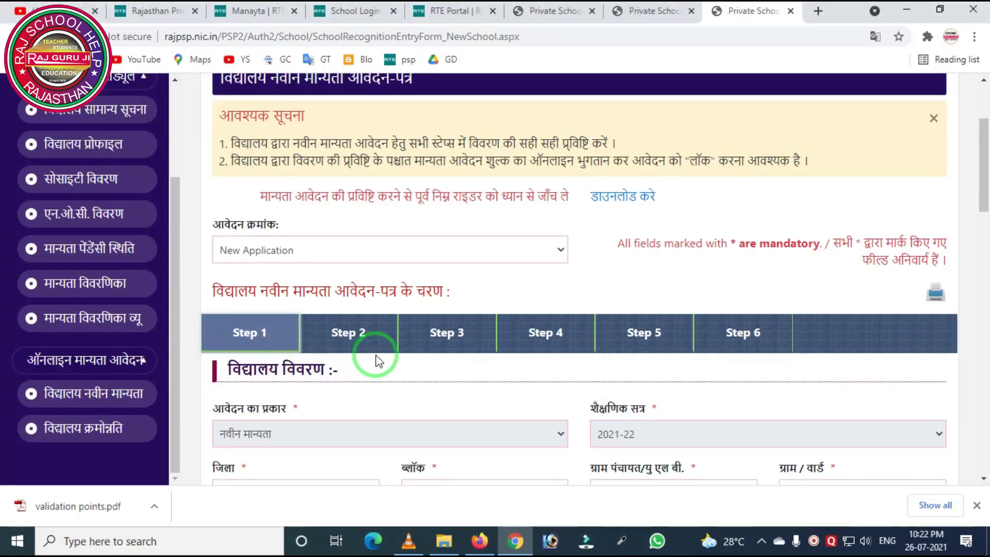
Step: Examine the school name, full address, plot/khasra number and surroundings fields in Step 1
scroll(416, 309, "down", 4)
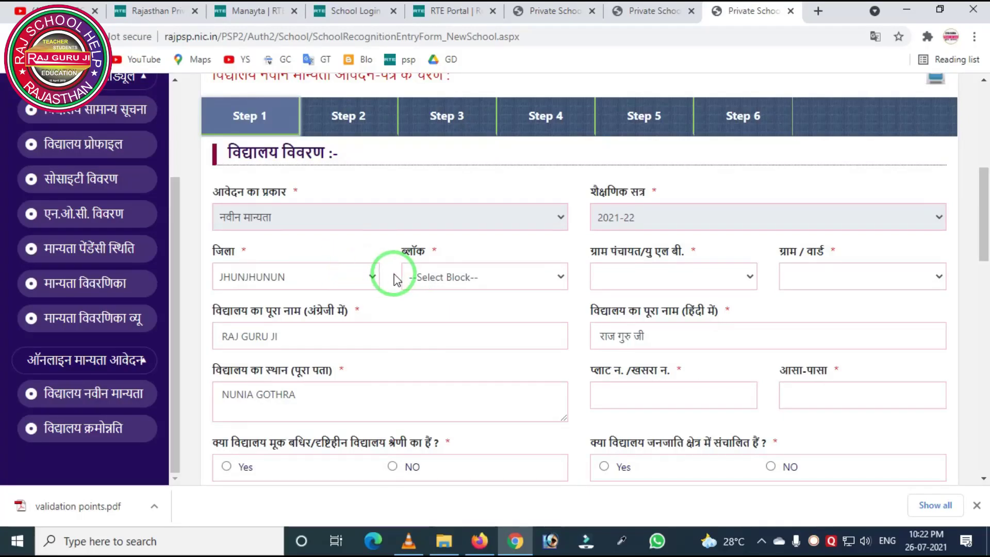
scroll(395, 279, "down", 1)
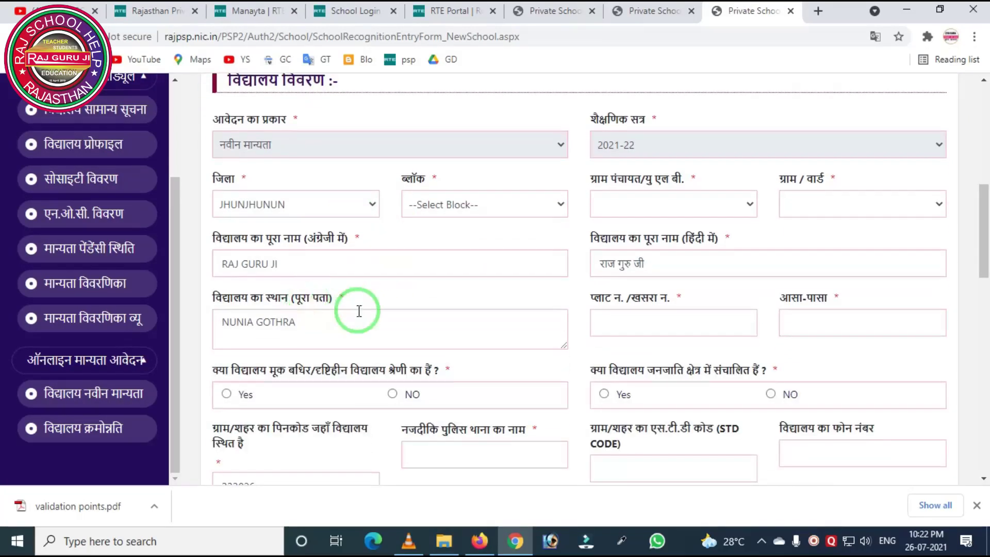
mouse_move(188, 222)
left_mouse_down()
mouse_move(402, 287)
mouse_move(479, 297)
left_mouse_up()
mouse_move(572, 221)
left_mouse_down()
mouse_move(604, 283)
mouse_move(762, 304)
left_mouse_up()
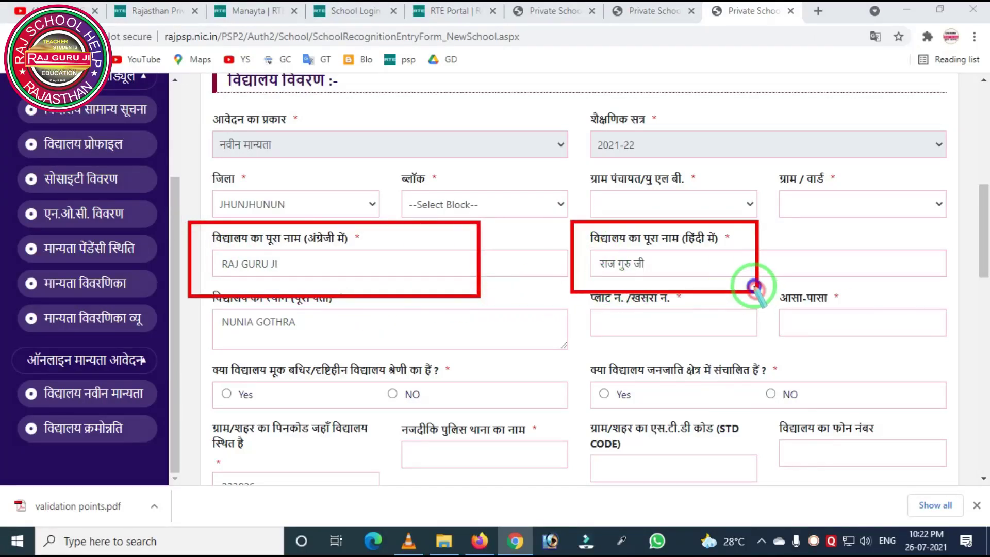
mouse_move(228, 283)
left_mouse_down()
mouse_move(248, 327)
mouse_move(436, 351)
left_mouse_up()
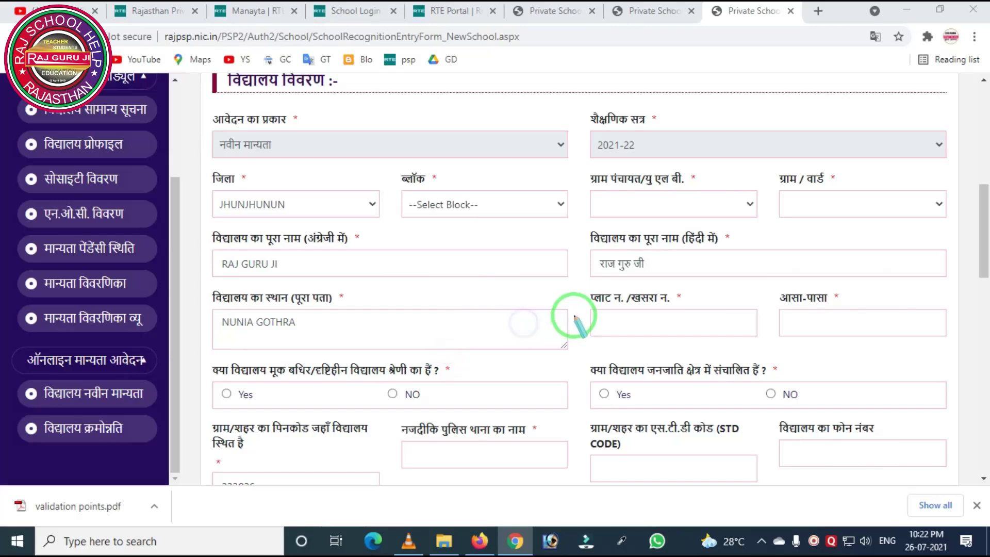
mouse_move(569, 274)
left_mouse_down()
mouse_move(571, 287)
mouse_move(674, 345)
left_mouse_up()
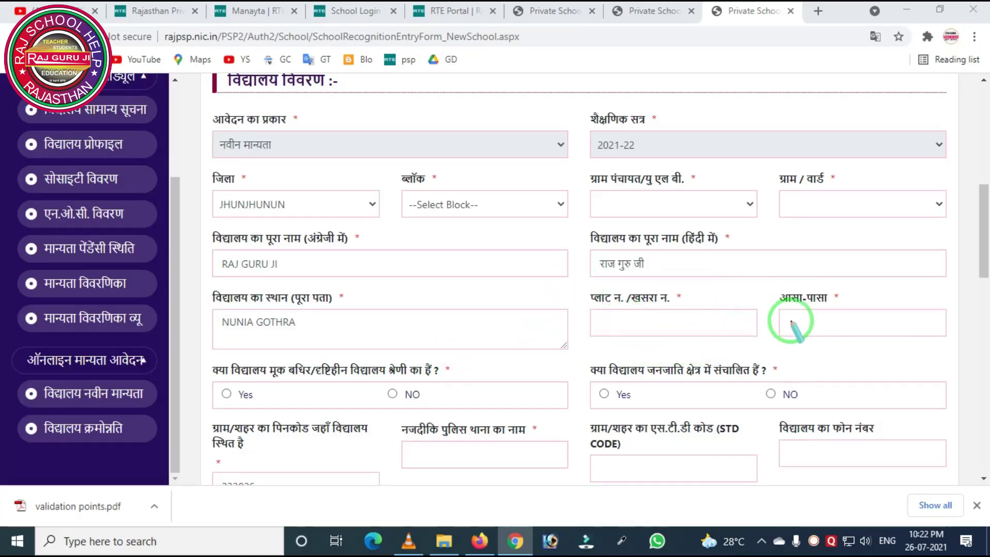
left_click_drag(764, 273, 881, 345)
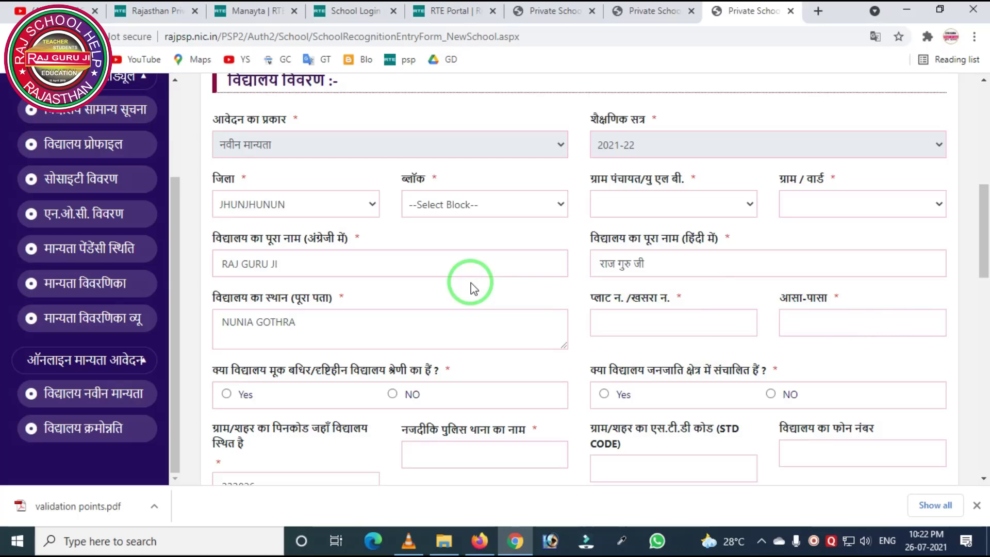
Step: Examine the Yes/No questions about the deaf-mute/visually impaired school category and operation in a tribal area
scroll(470, 284, "down", 1)
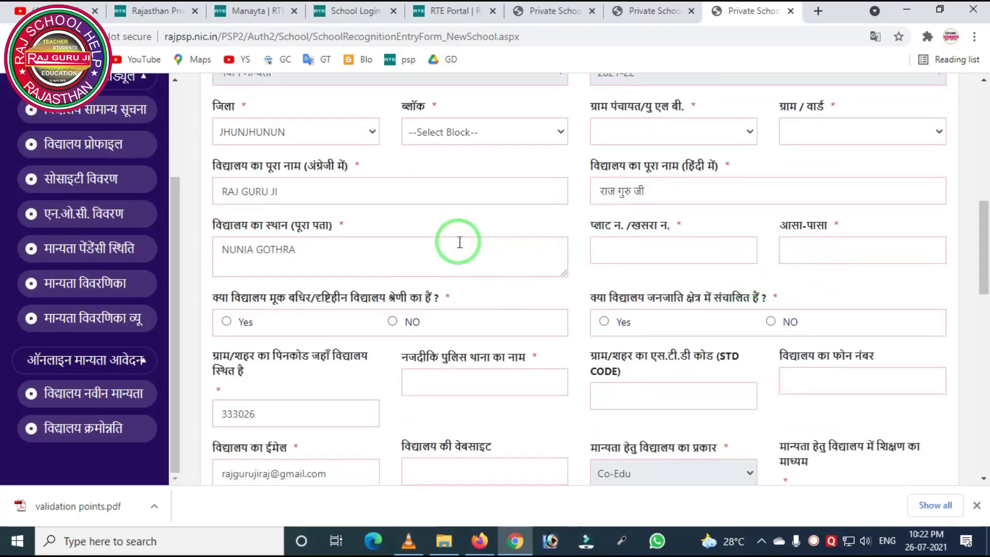
scroll(460, 242, "down", 1)
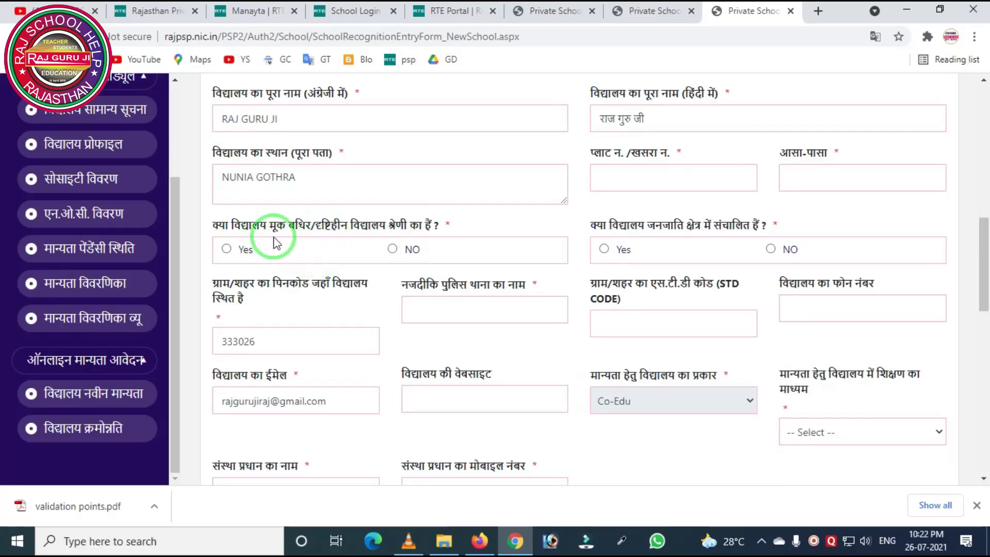
left_click_drag(194, 207, 461, 298)
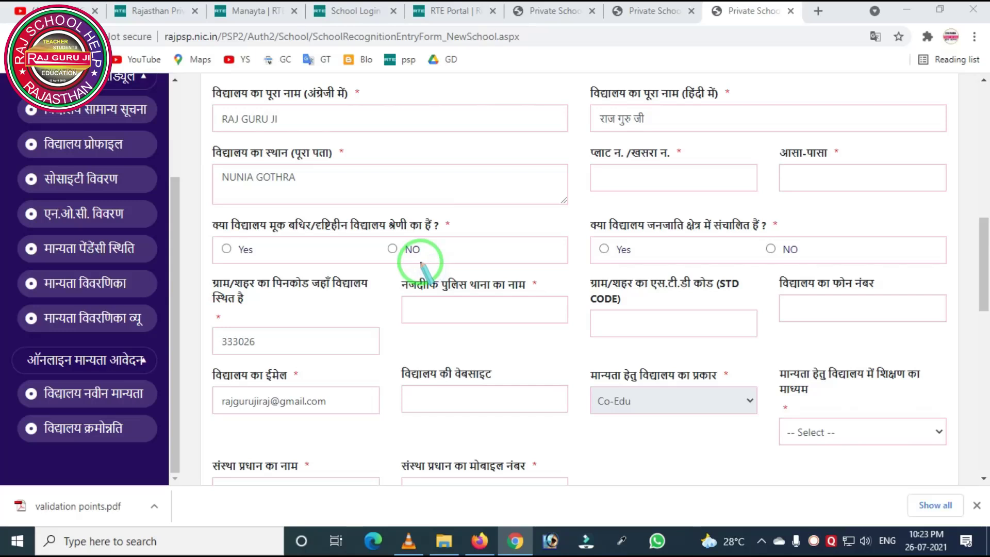
mouse_move(573, 195)
left_mouse_down()
mouse_move(656, 281)
mouse_move(840, 289)
left_mouse_up()
left_click_drag(585, 221, 637, 276)
left_click_drag(728, 215, 808, 276)
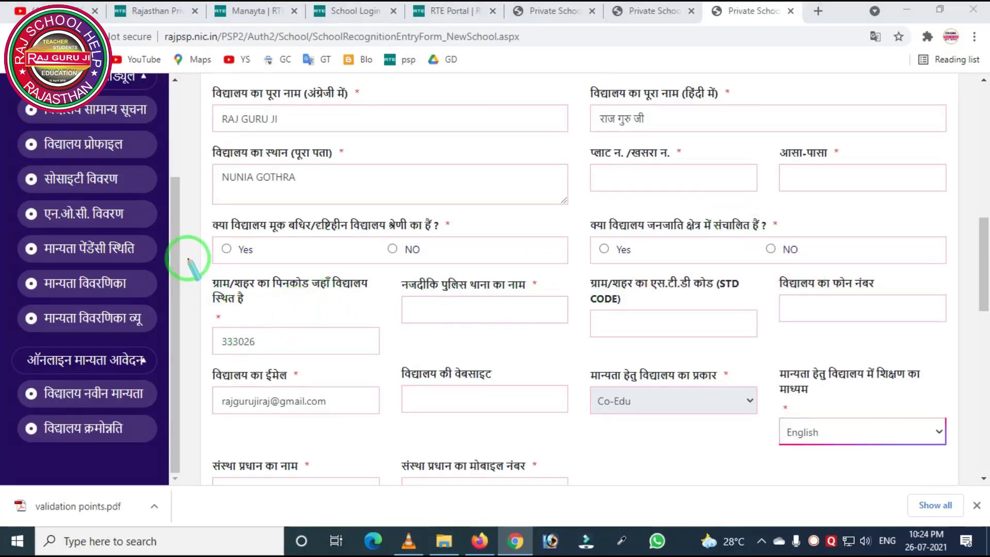
Step: Examine the fields for the PIN code, nearest police station, school e-mail and school website
mouse_move(188, 258)
left_mouse_down()
mouse_move(273, 361)
mouse_move(362, 368)
left_mouse_up()
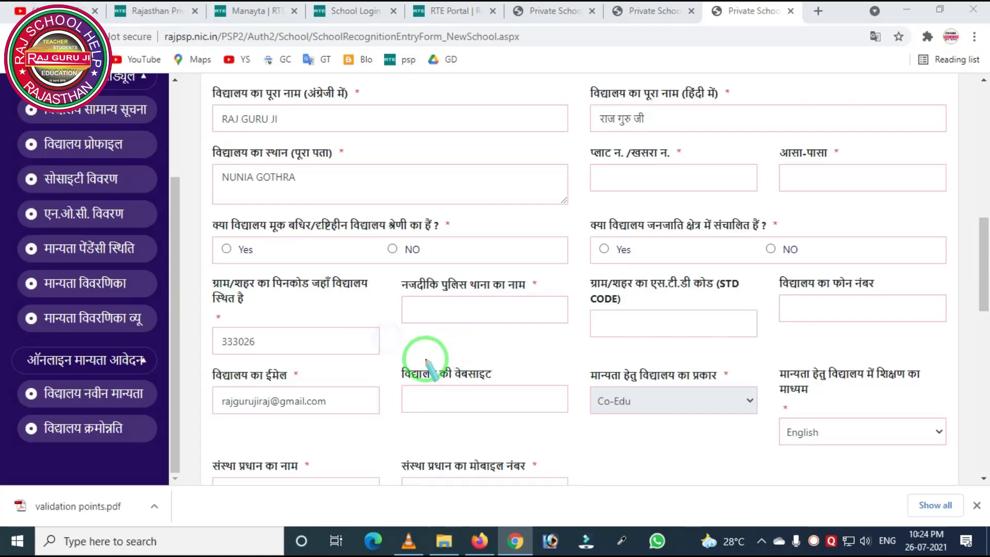
mouse_move(378, 262)
left_mouse_down()
mouse_move(415, 337)
mouse_move(542, 345)
left_mouse_up()
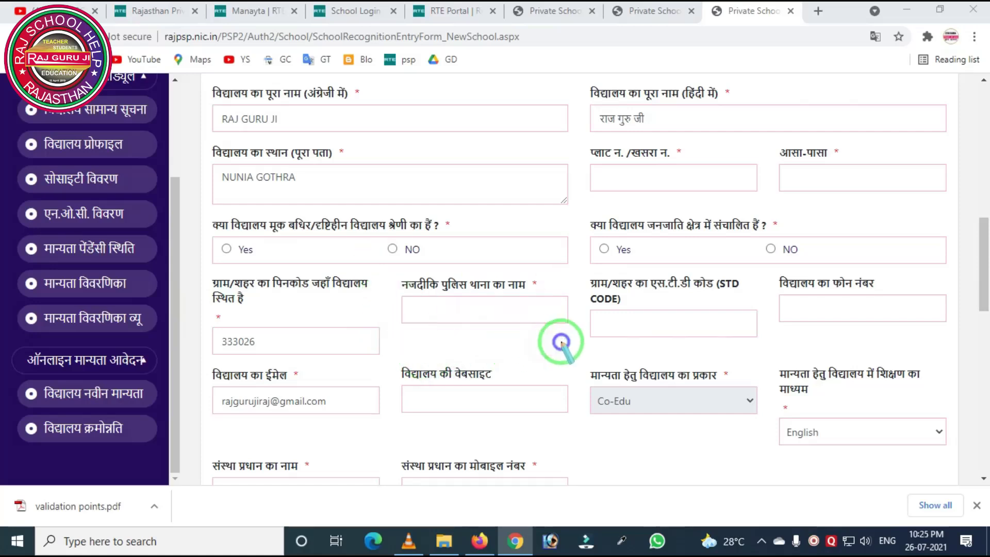
mouse_move(195, 338)
left_mouse_down()
mouse_move(194, 373)
mouse_move(371, 452)
left_mouse_up()
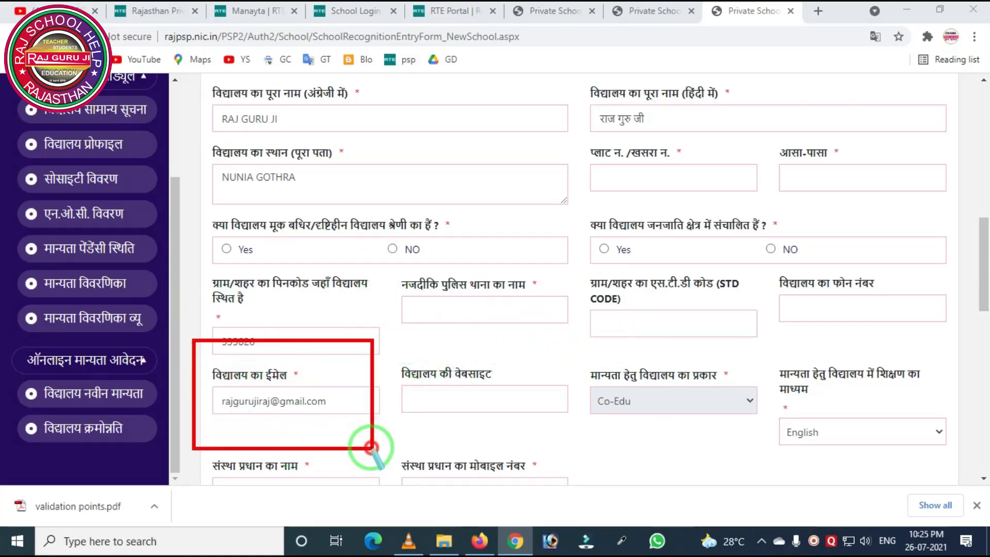
mouse_move(387, 341)
left_mouse_down()
mouse_move(452, 438)
mouse_move(516, 439)
left_mouse_up()
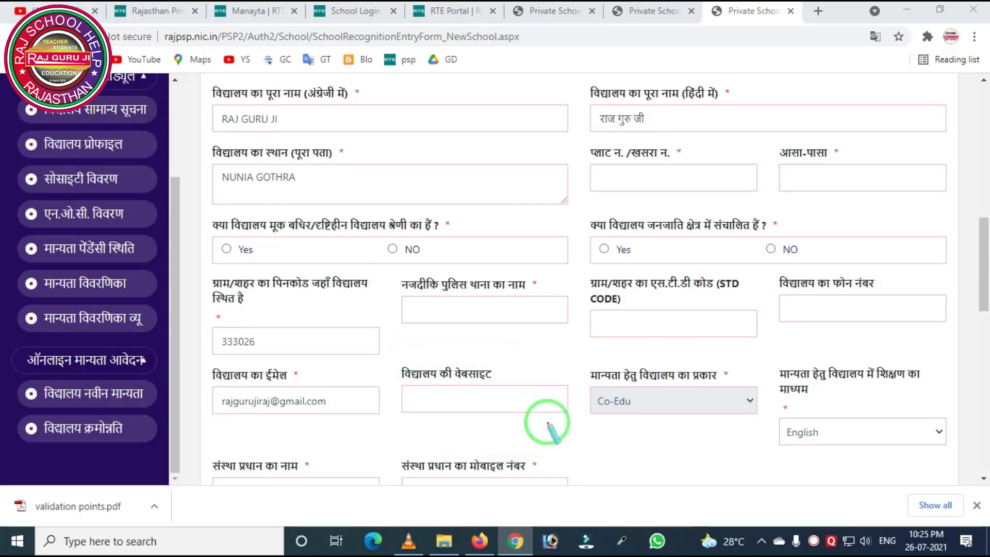
Step: Choose English as the school's medium of instruction for recognition
scroll(663, 376, "down", 3)
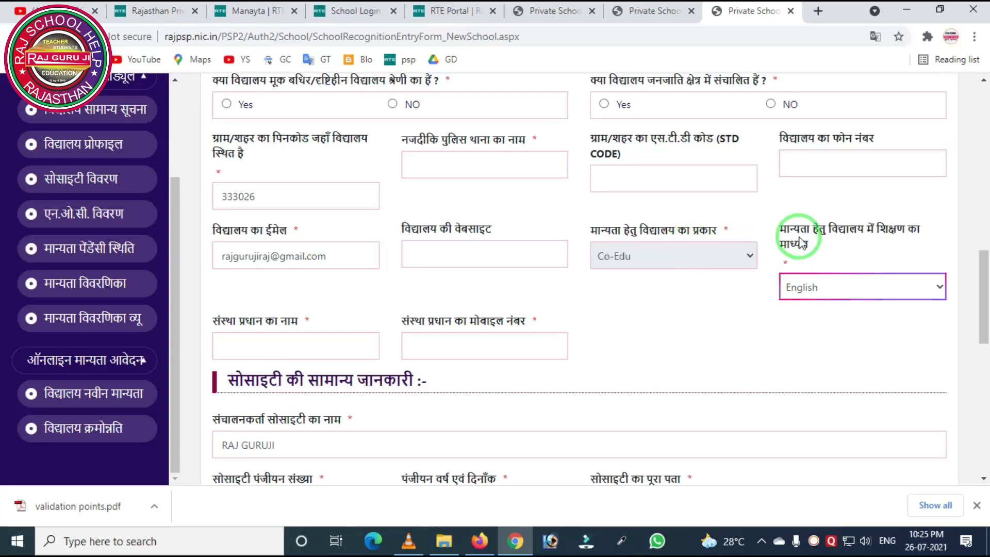
left_click(821, 284)
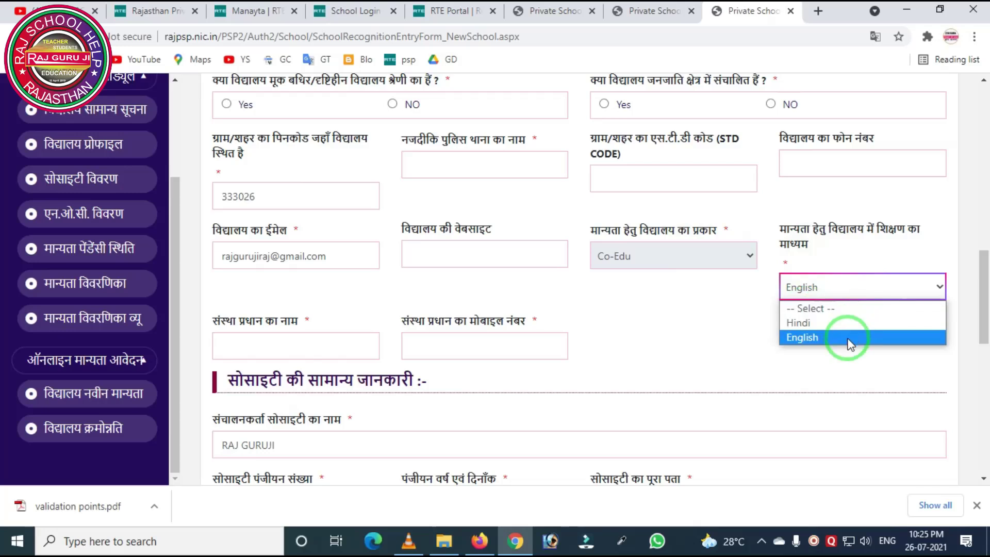
left_click(790, 339)
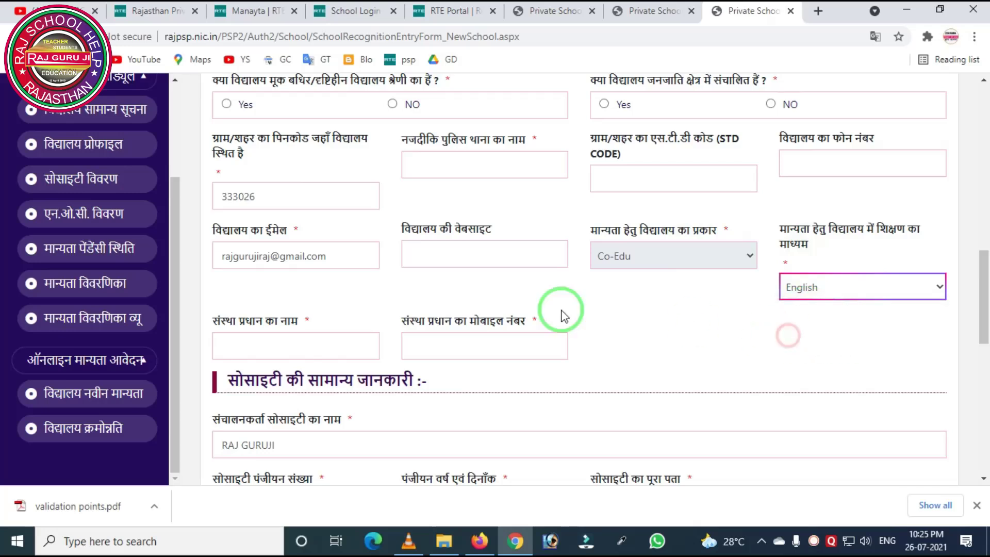
Step: Examine the fields for the institution head's name and mobile number
scroll(267, 268, "down", 1)
left_click_drag(211, 230, 337, 331)
mouse_move(386, 233)
left_mouse_down()
mouse_move(396, 263)
mouse_move(541, 304)
left_mouse_up()
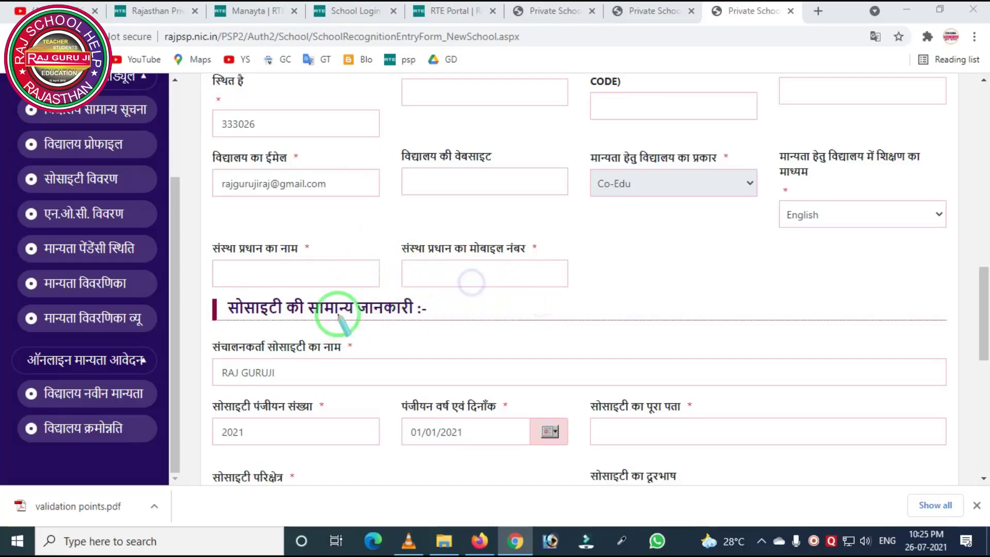
Step: Examine the society's general information fields, including its name, registration number, registration date and full address
scroll(336, 295, "down", 4)
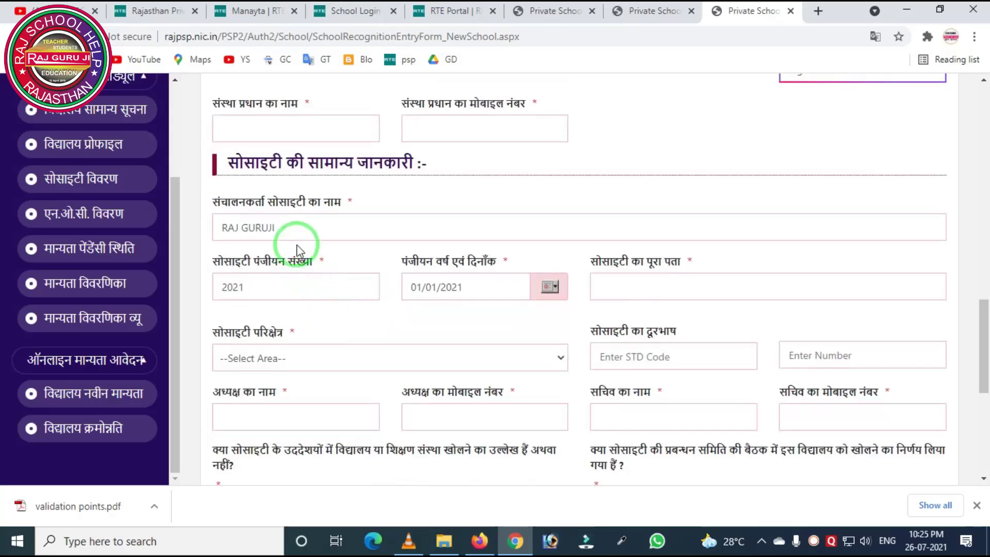
scroll(304, 251, "up", 1)
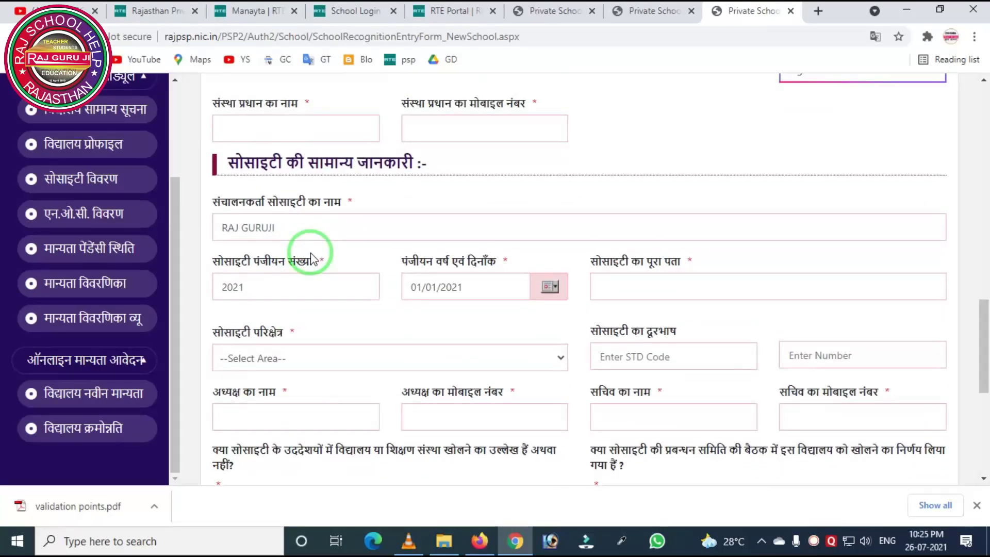
scroll(381, 242, "down", 1)
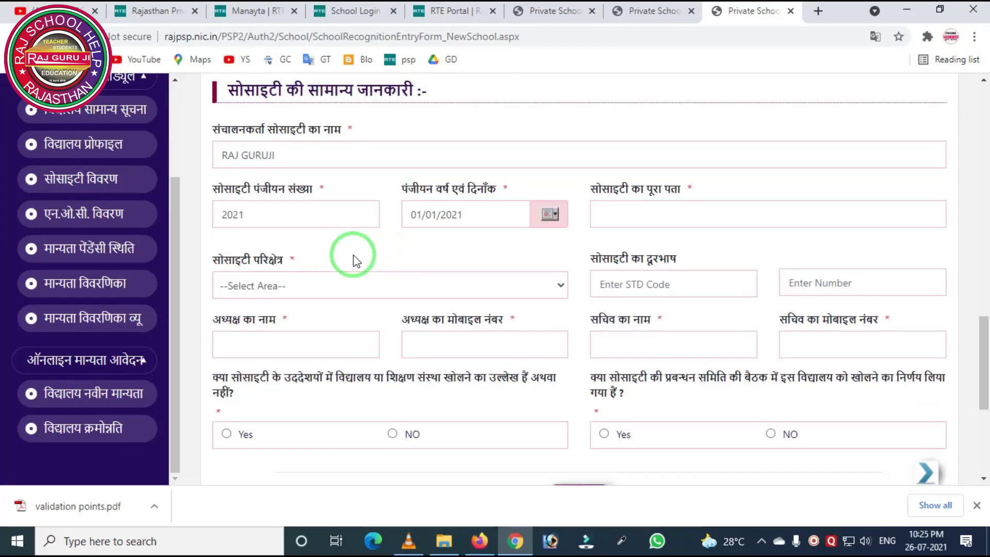
mouse_move(187, 124)
left_mouse_down()
mouse_move(204, 137)
mouse_move(432, 180)
left_mouse_up()
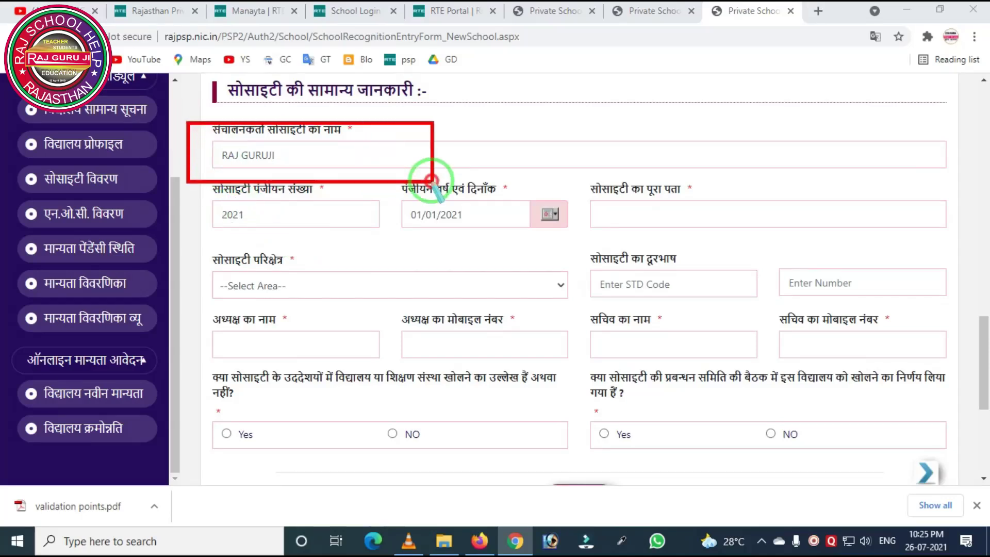
mouse_move(195, 167)
left_mouse_down()
mouse_move(309, 240)
mouse_move(877, 244)
left_mouse_up()
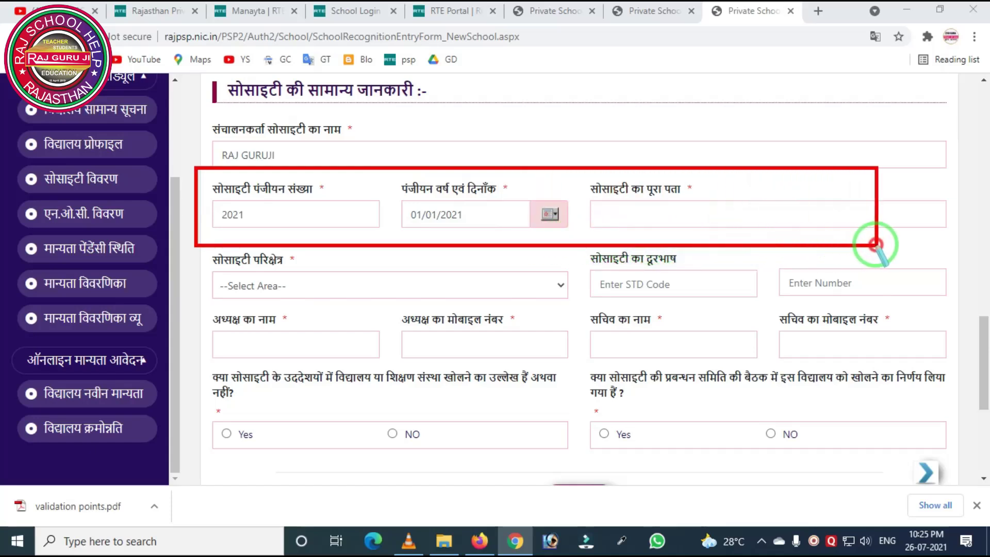
right_click(500, 272)
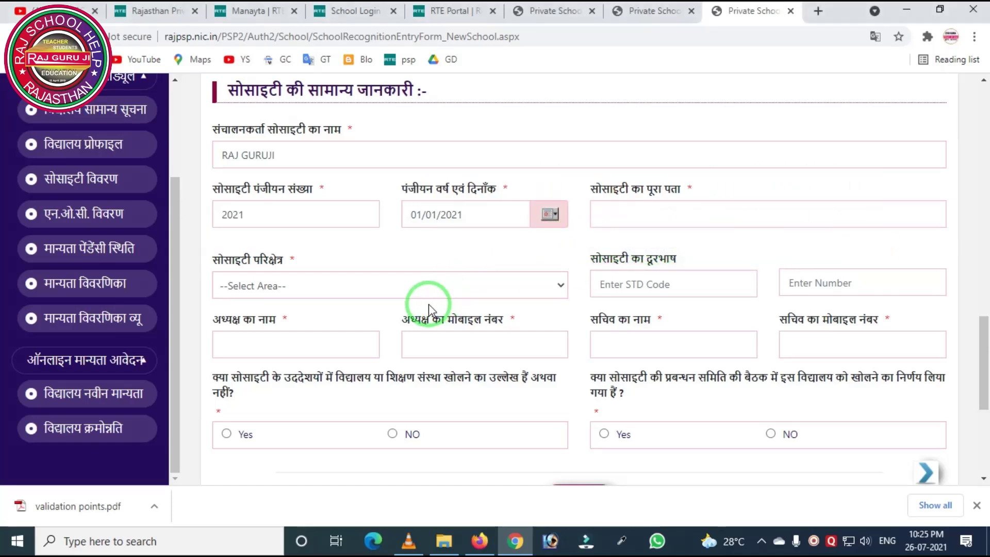
Step: Save the completed Step 1 school and society details and dismiss the resulting message
scroll(429, 305, "down", 3)
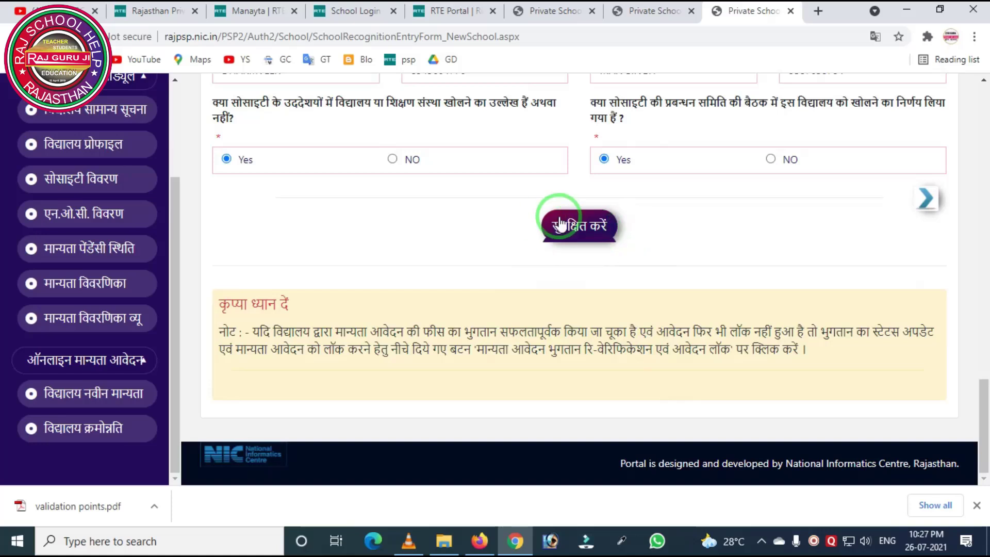
left_click(560, 223)
left_click(578, 231)
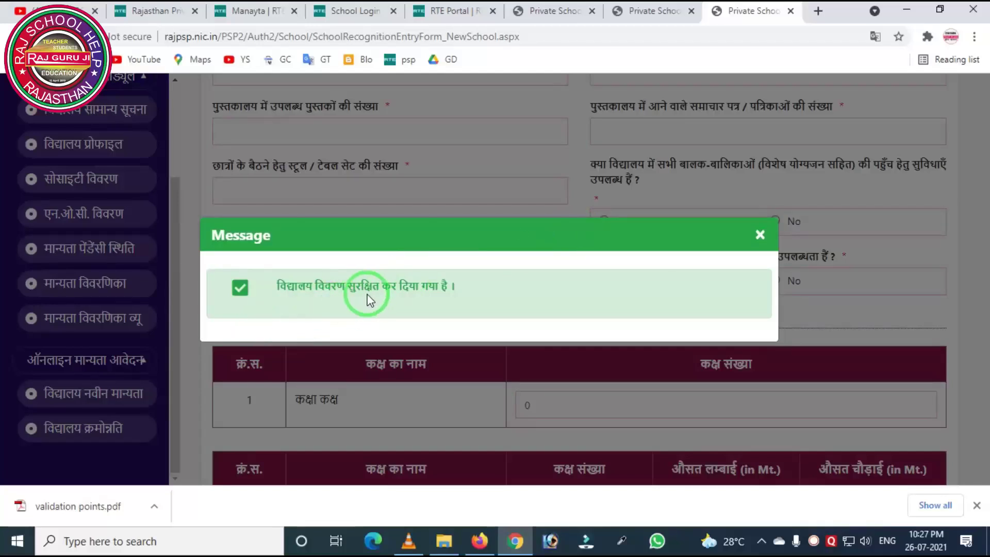
left_click(760, 232)
Step: Check the completion status of Step 1 in the application's step sequence
scroll(548, 333, "up", 15)
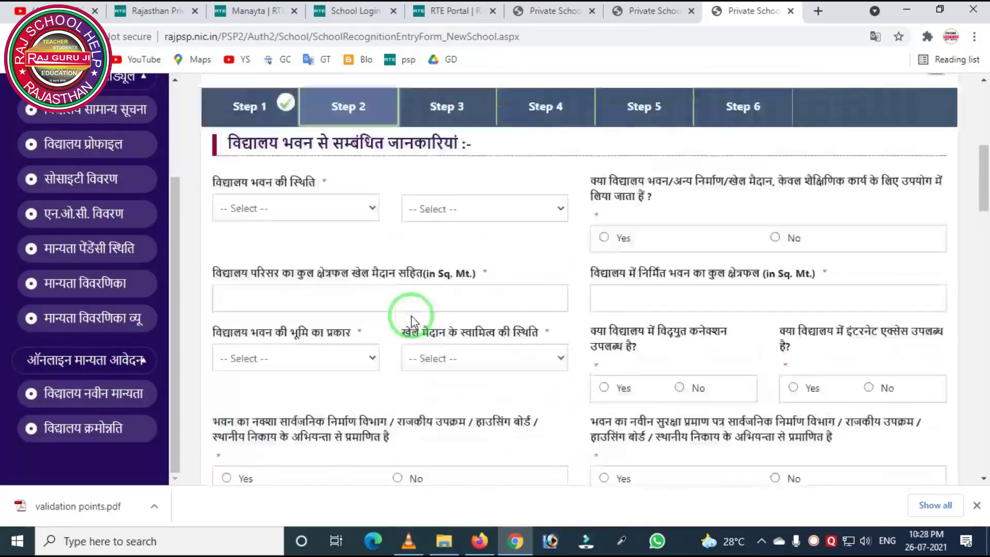
scroll(361, 330, "up", 5)
scroll(348, 331, "down", 3)
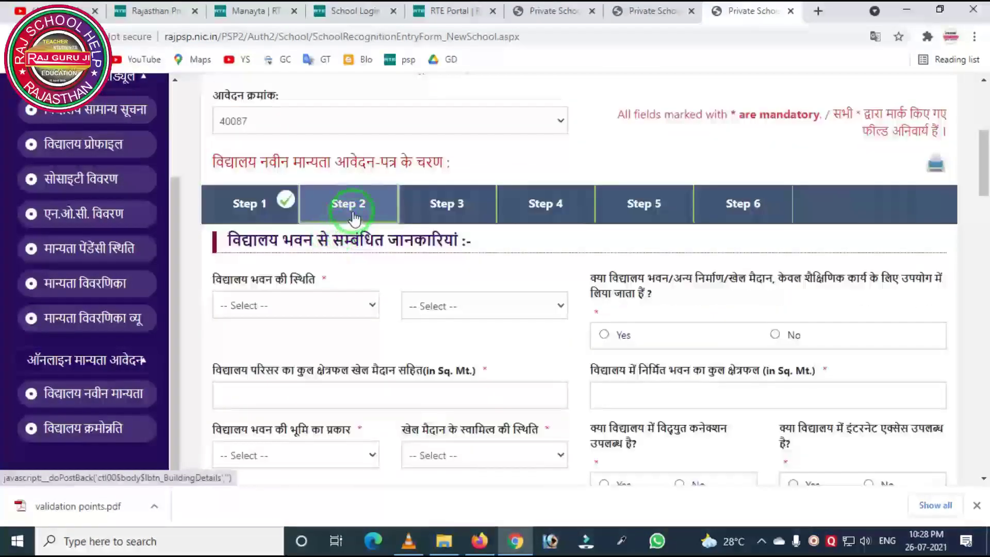
mouse_move(200, 169)
left_mouse_down()
mouse_move(238, 230)
mouse_move(304, 235)
left_mouse_up()
left_click_drag(242, 193, 323, 225)
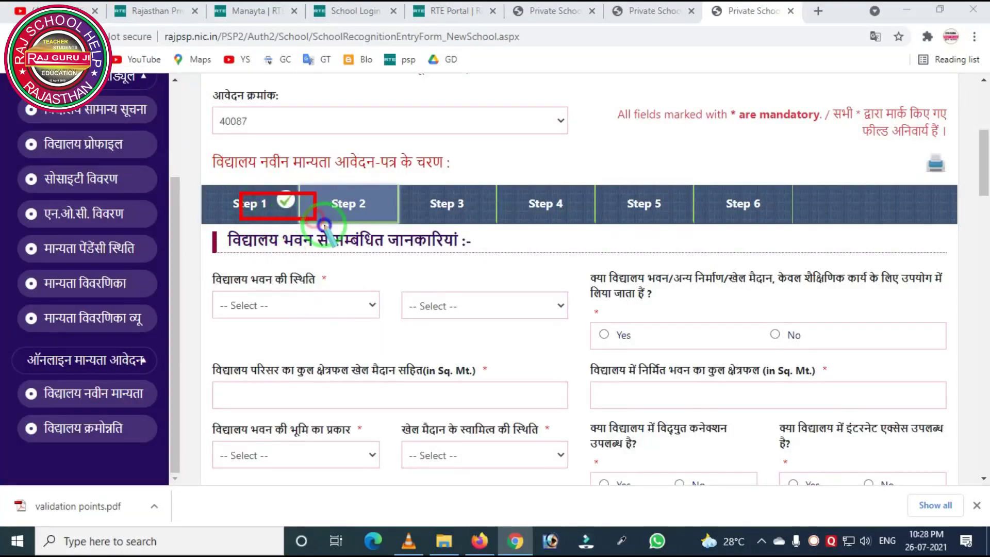
key("Escape")
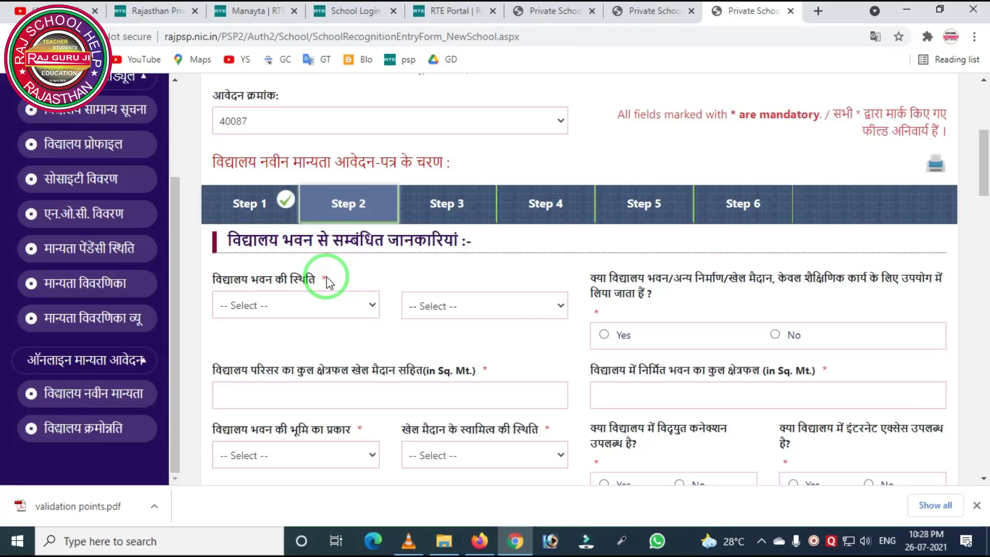
Step: Set the school building status to किराये पर and its land category to ग्रामीण : ग्राम पंचायत द्वारा आवंटित आवासीय पटटा
scroll(326, 282, "down", 2)
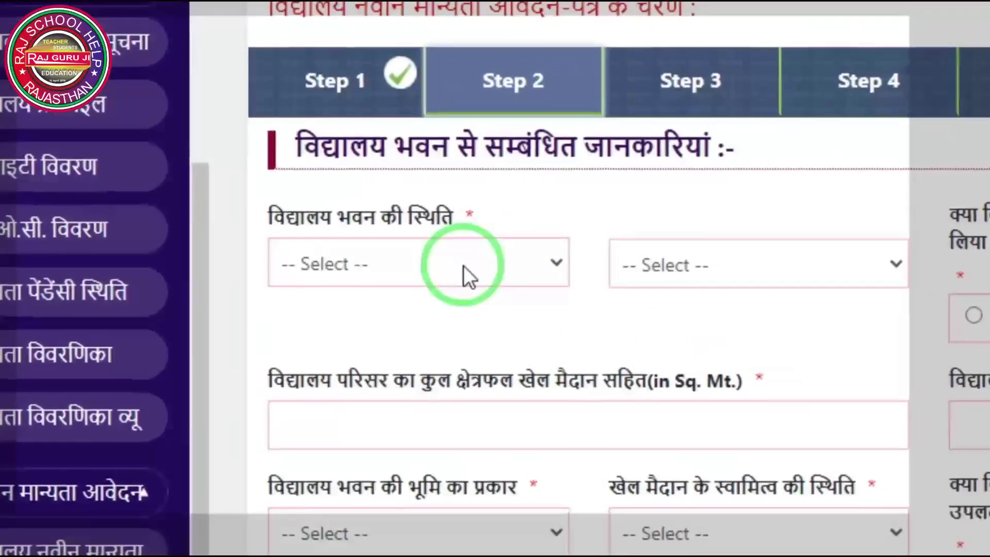
left_click(464, 268)
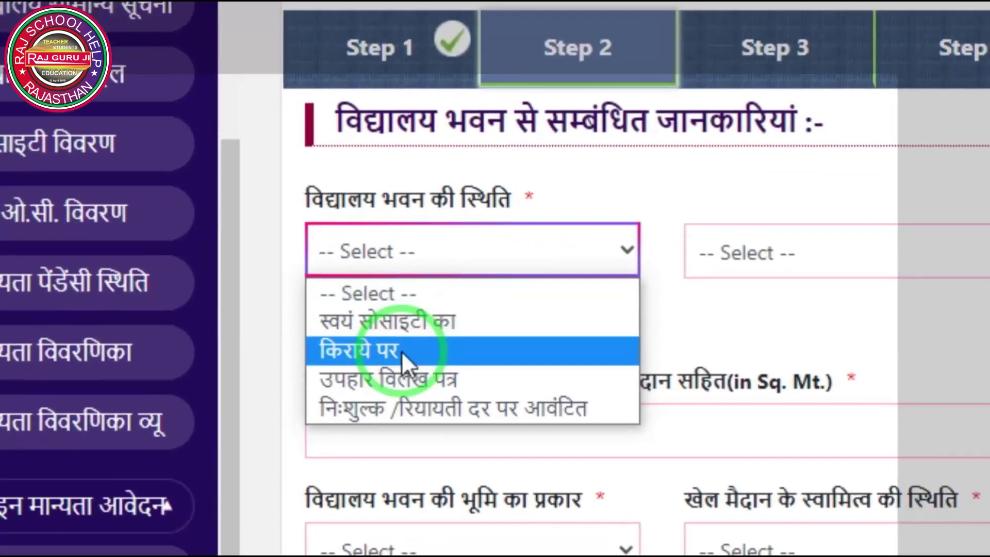
left_click(368, 380)
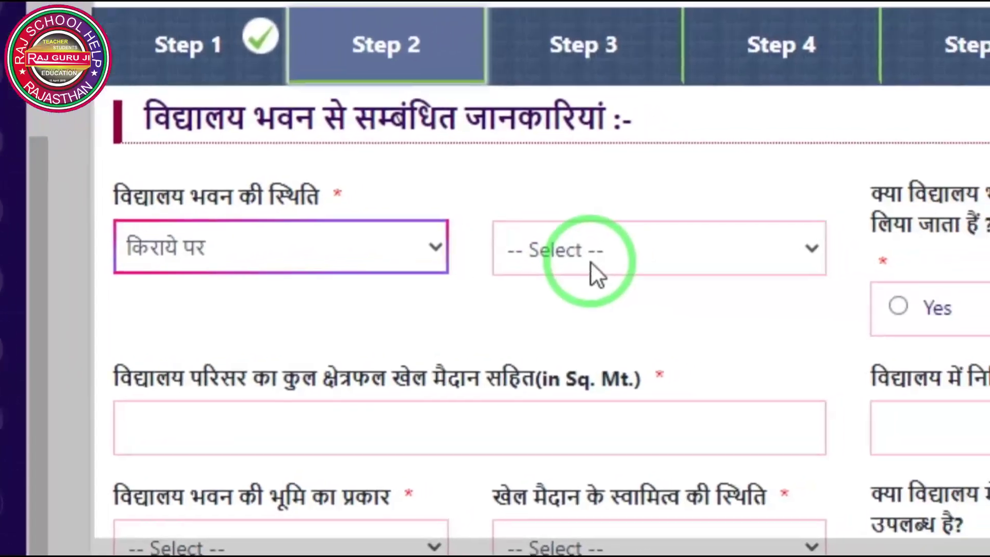
left_click(768, 234)
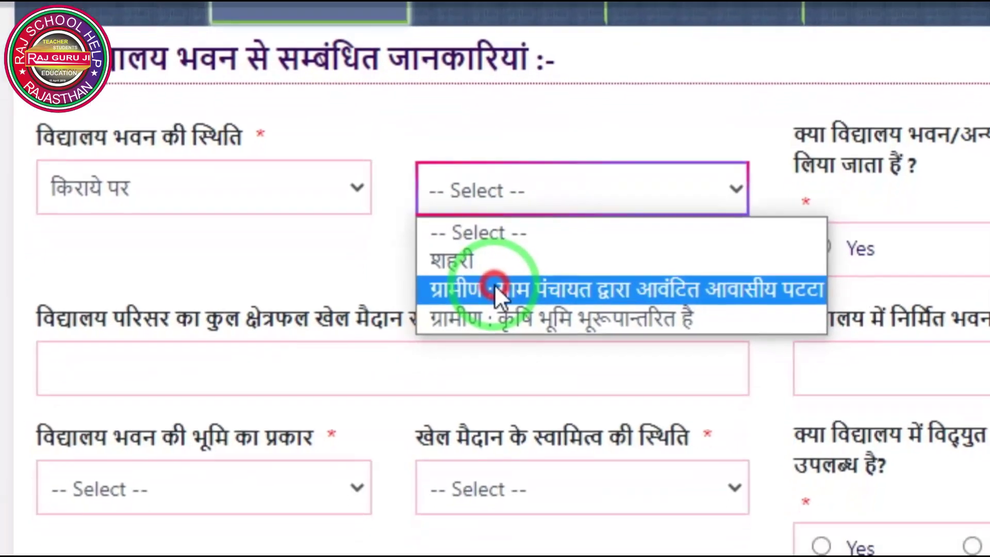
left_click(496, 281)
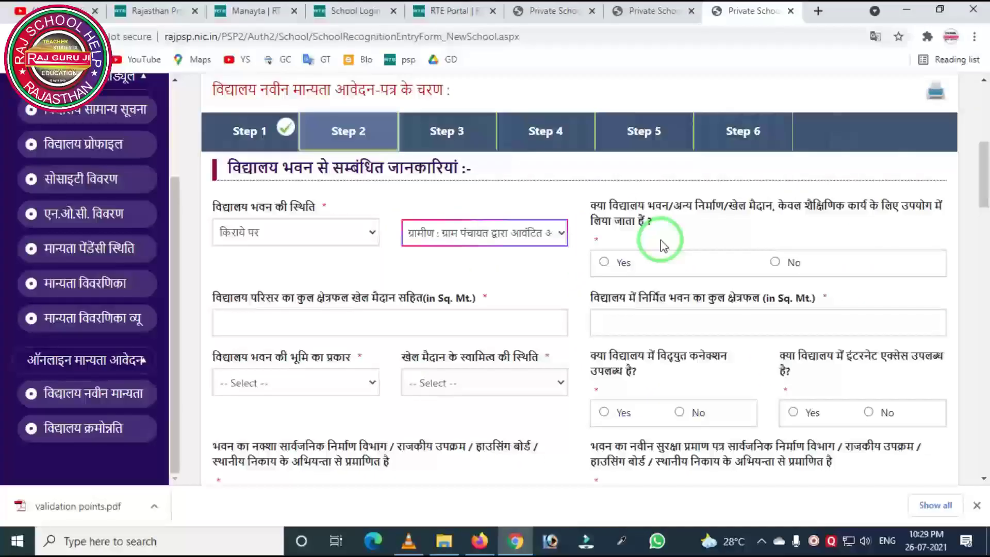
Step: Answer Yes to whether the school building, other construction and playground are used only for educational work
mouse_move(576, 178)
left_mouse_down()
mouse_move(608, 247)
mouse_move(781, 277)
mouse_move(951, 280)
left_mouse_up()
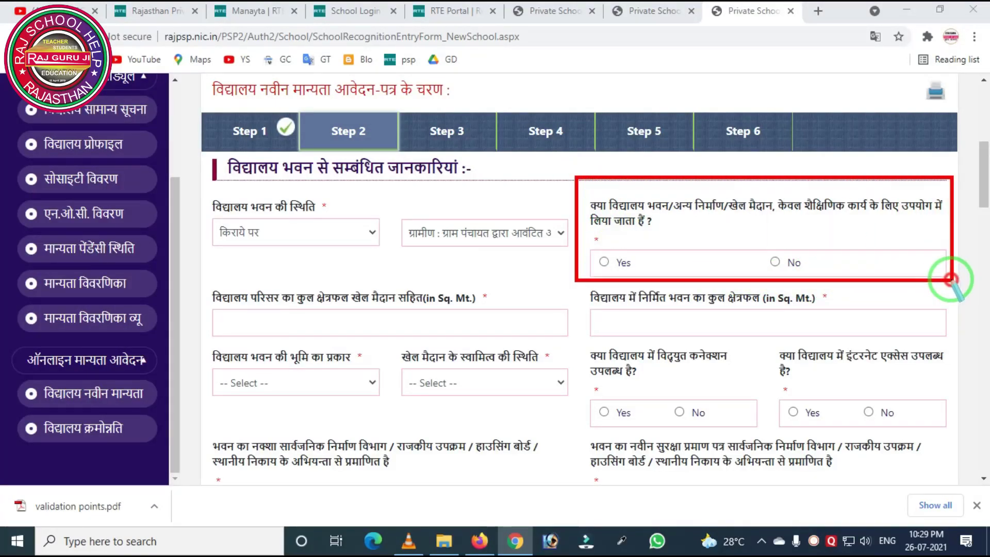
left_click(704, 256)
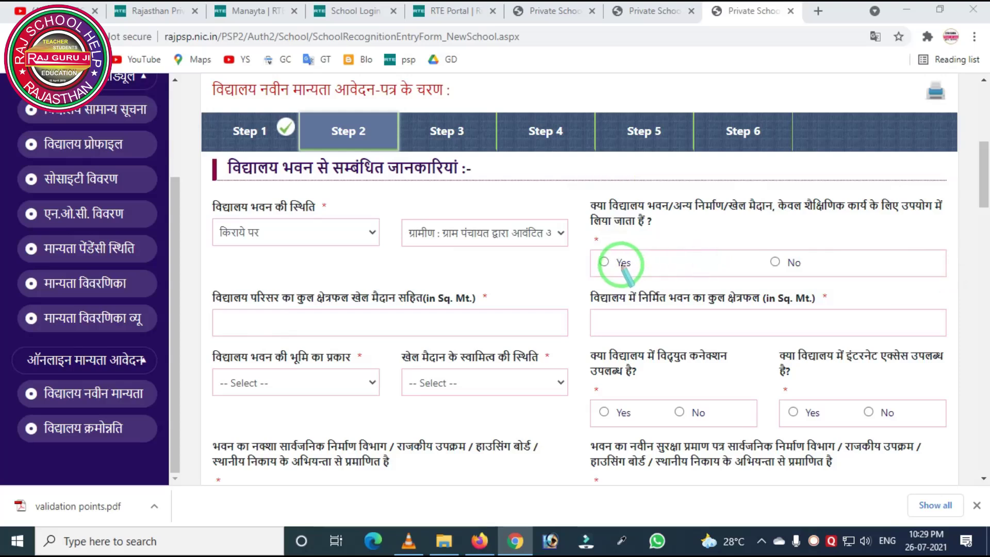
left_click(603, 262)
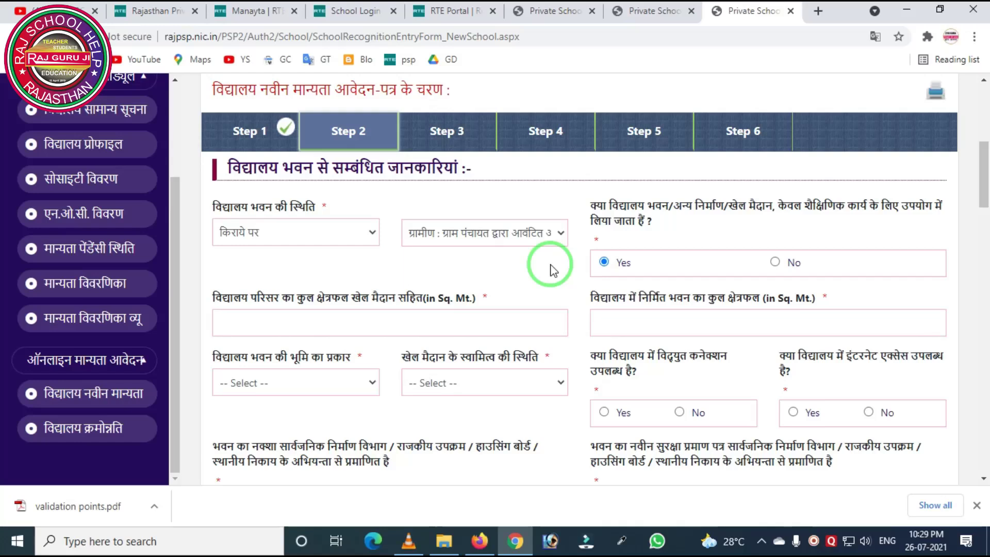
Step: Examine the fields for the total campus area including playground and the constructed building area in square metres
scroll(350, 262, "down", 1)
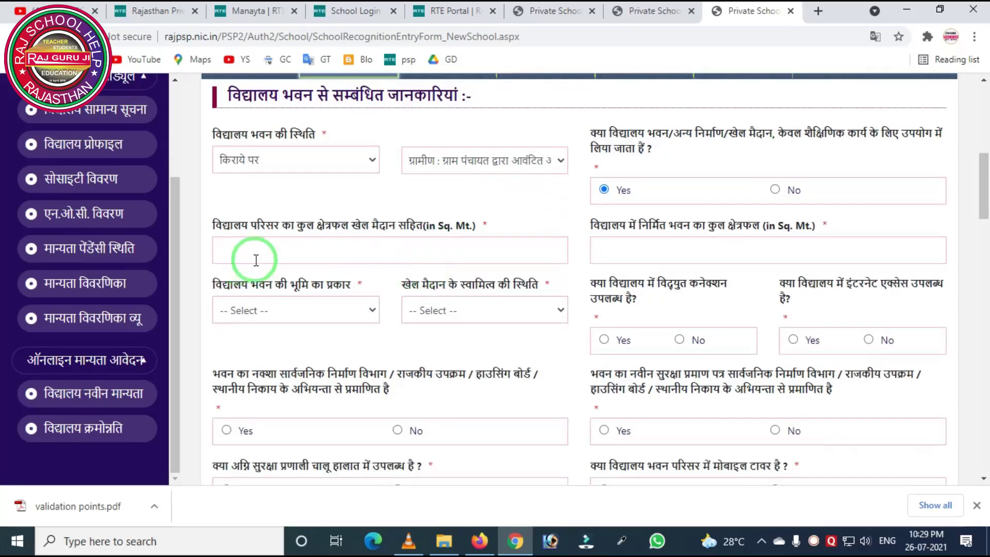
mouse_move(202, 217)
left_mouse_down()
mouse_move(232, 254)
mouse_move(518, 281)
left_mouse_up()
right_click(455, 264)
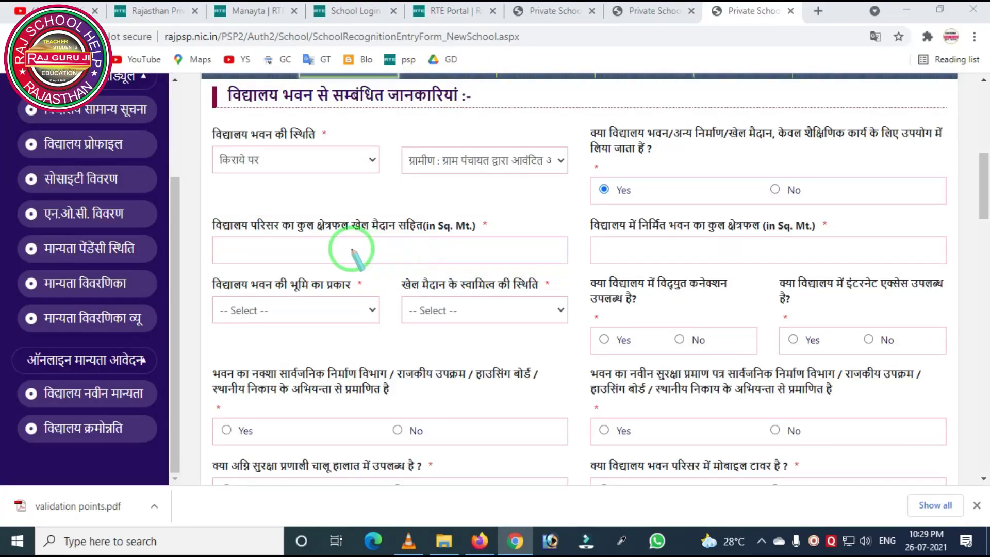
mouse_move(567, 196)
left_mouse_down()
mouse_move(601, 255)
mouse_move(820, 294)
left_mouse_up()
right_click(799, 262)
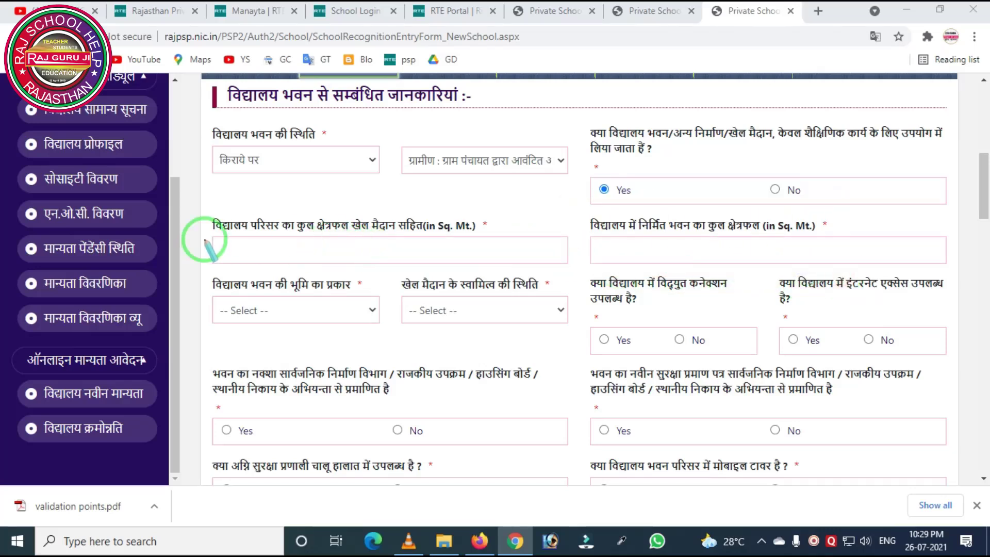
mouse_move(203, 199)
left_mouse_down()
mouse_move(225, 260)
mouse_move(503, 274)
left_mouse_up()
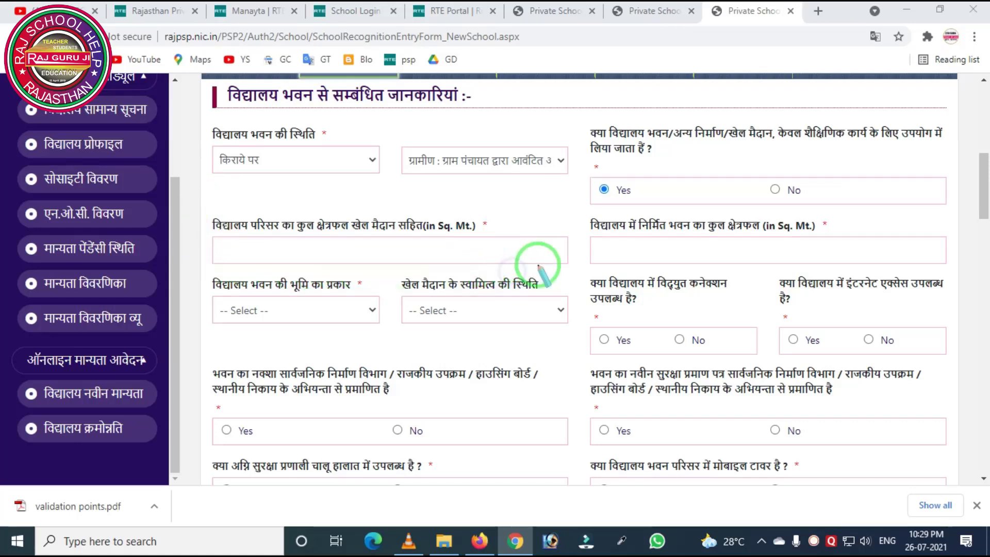
mouse_move(557, 199)
left_mouse_down()
mouse_move(576, 237)
mouse_move(720, 274)
mouse_move(878, 273)
left_mouse_up()
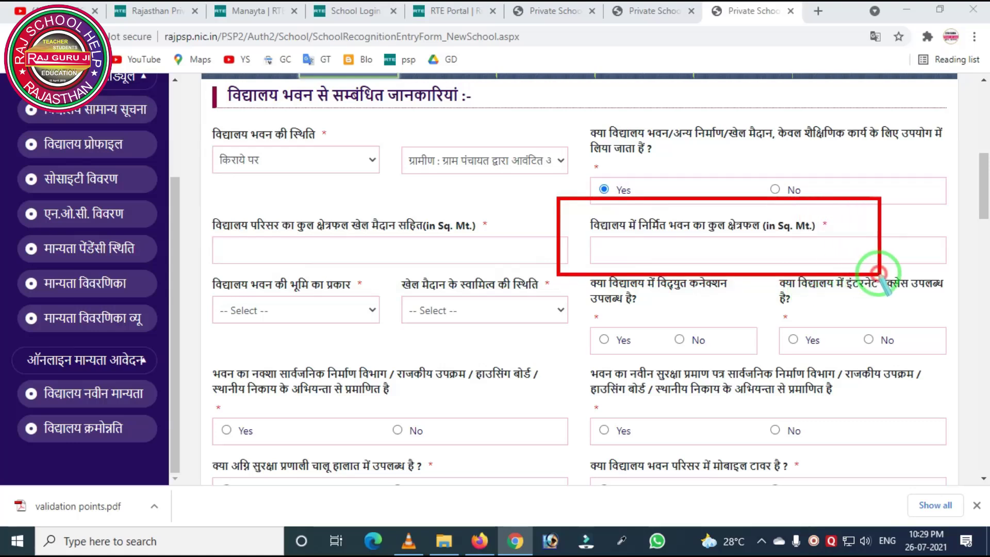
mouse_move(559, 203)
left_mouse_down()
mouse_move(799, 261)
mouse_move(871, 266)
left_mouse_up()
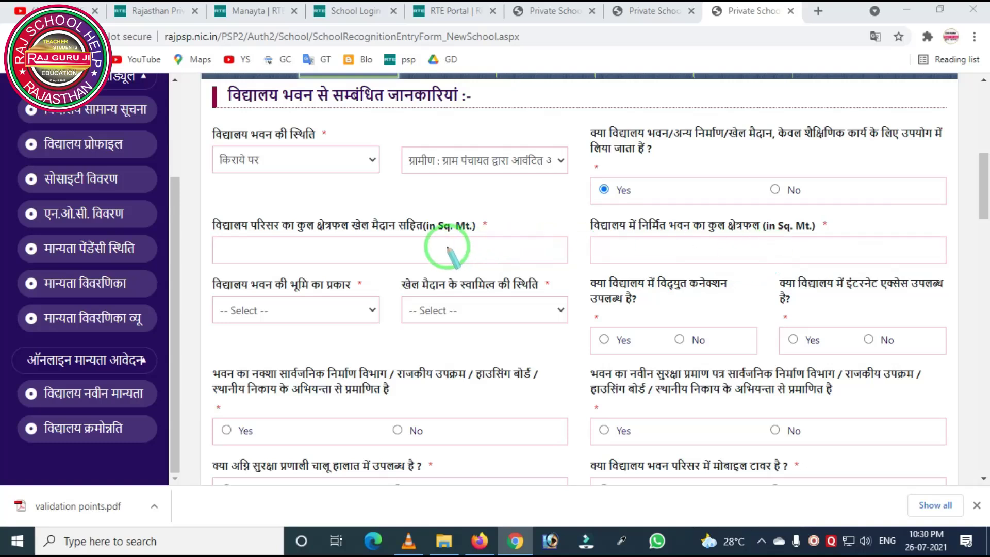
Step: Set the school building's land type to संस्थानिक and the playground ownership status to किराये पर
left_click(326, 307)
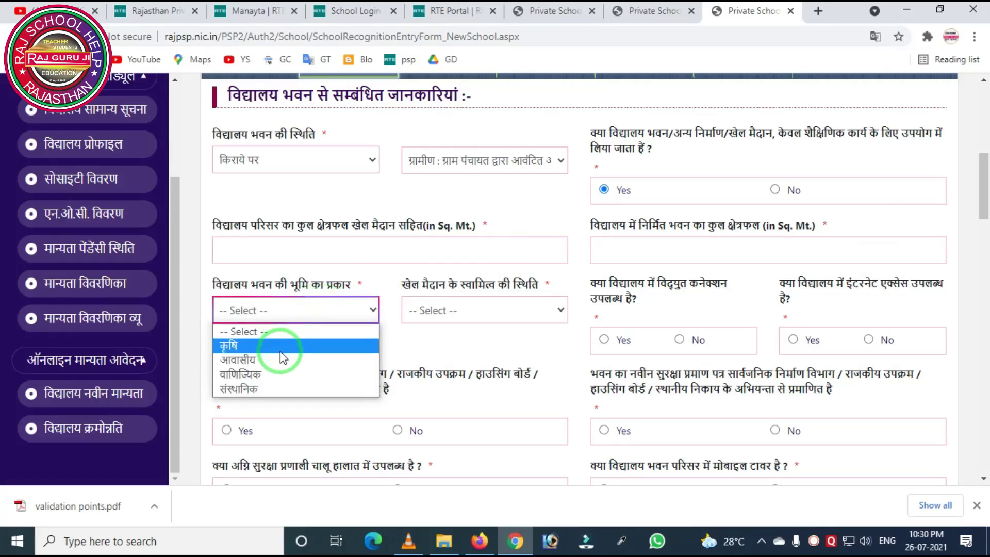
left_click(274, 390)
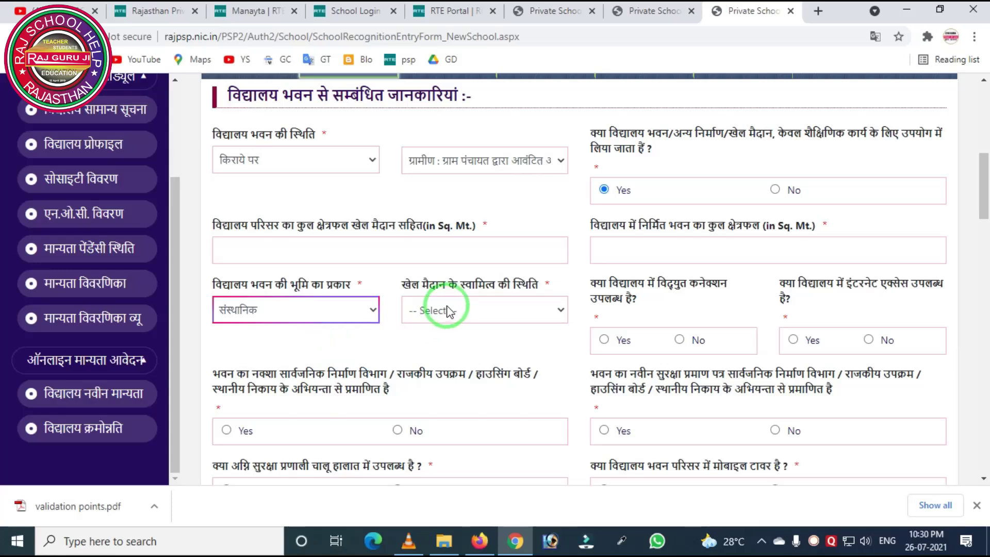
left_click(484, 308)
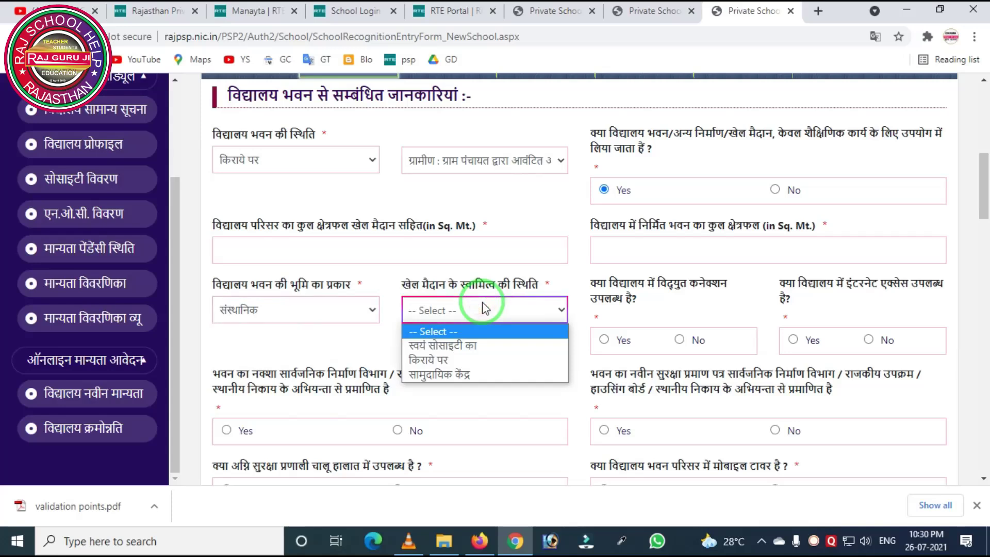
left_click(459, 361)
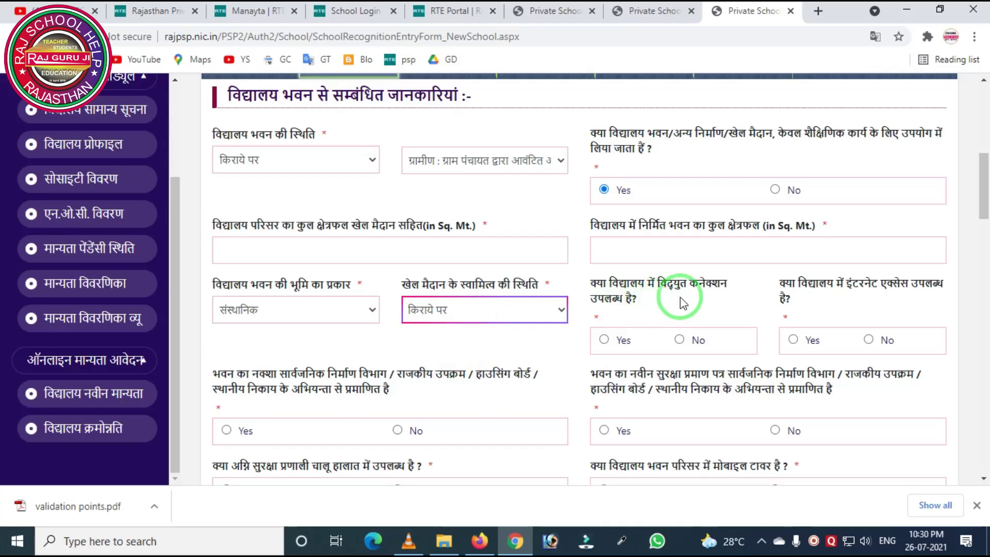
Step: Answer Yes for electricity connection, internet access, engineer-certified building map and engineer-certified new safety certificate
left_click(602, 341)
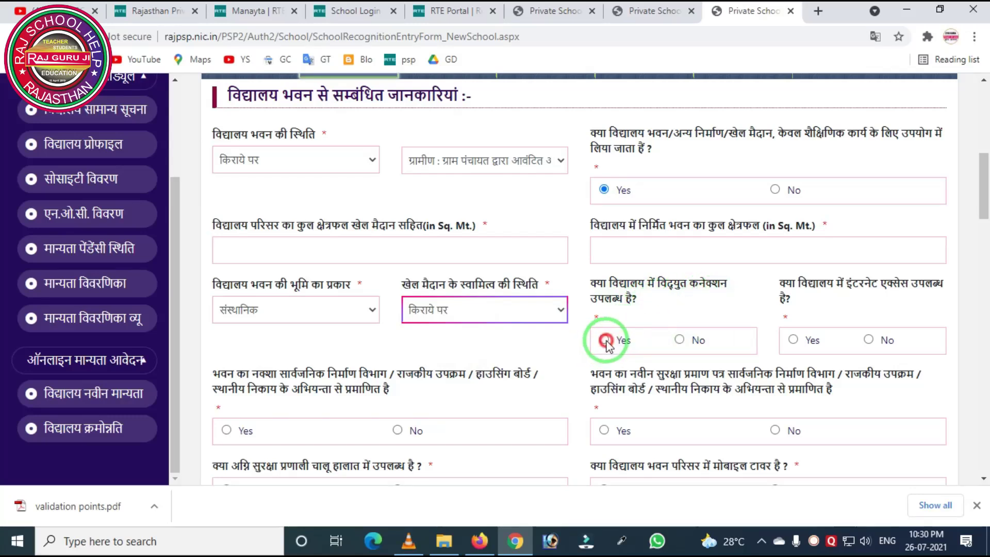
left_click(798, 340)
scroll(591, 287, "down", 3)
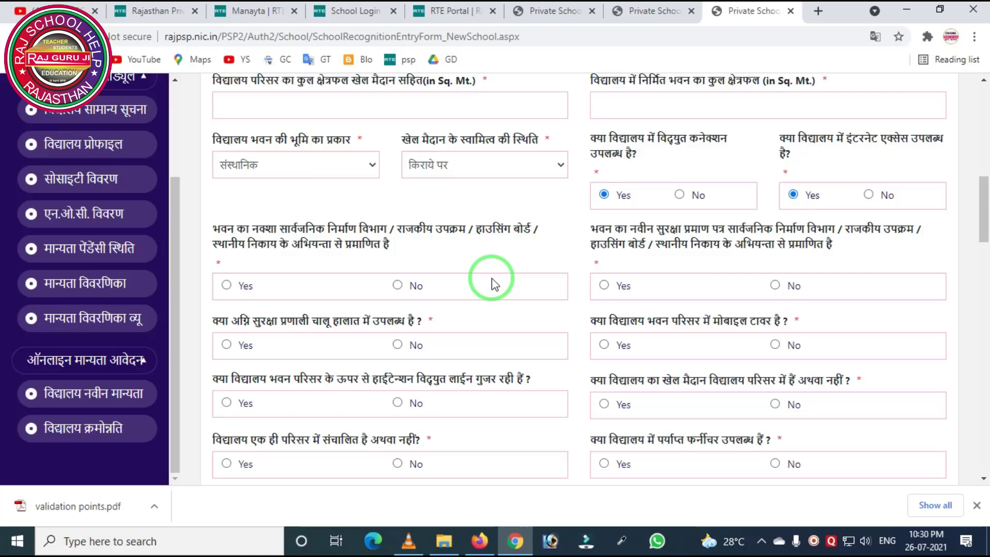
scroll(268, 211, "down", 1)
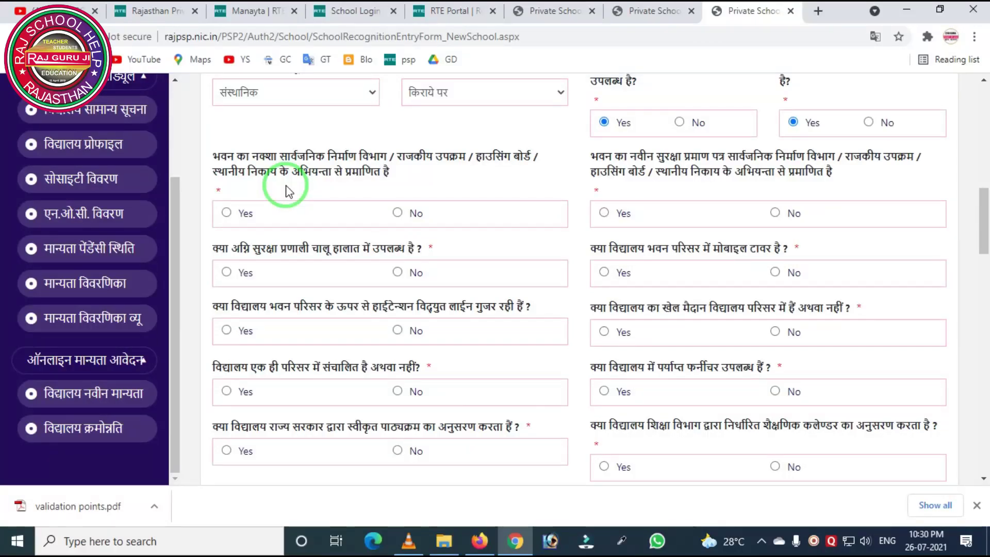
left_click(228, 212)
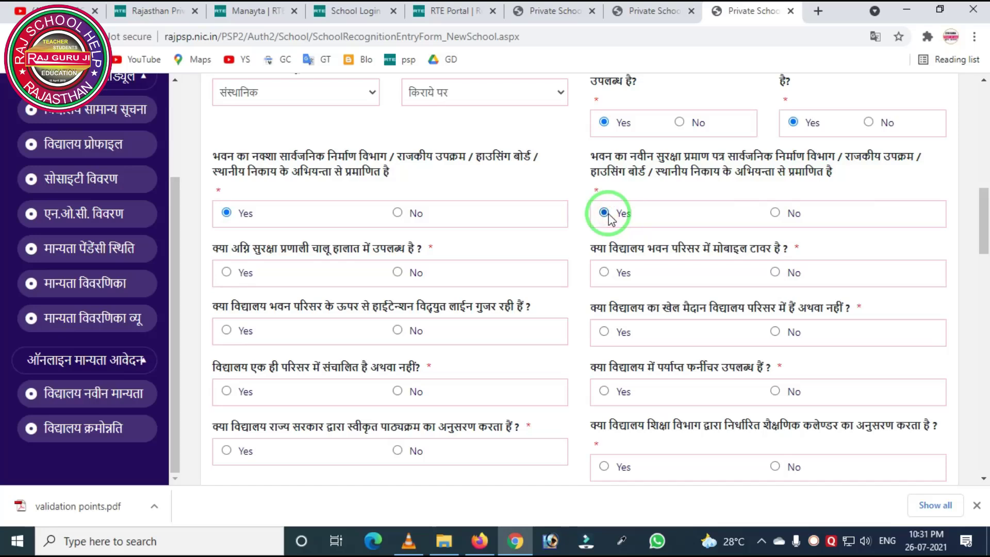
Step: Answer Yes for a working fire safety system, and No for a mobile tower on campus and a high-tension line over it
scroll(301, 214, "down", 1)
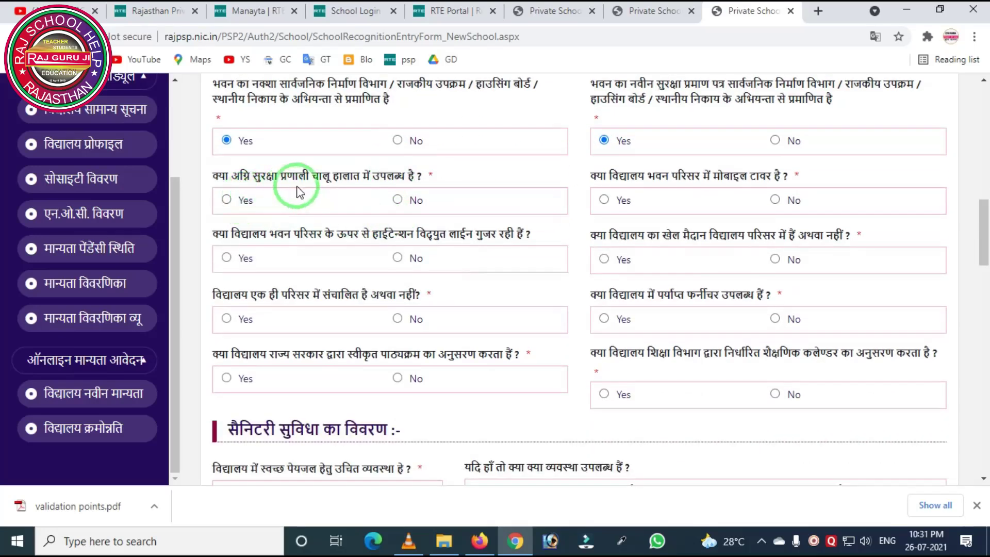
left_click(226, 200)
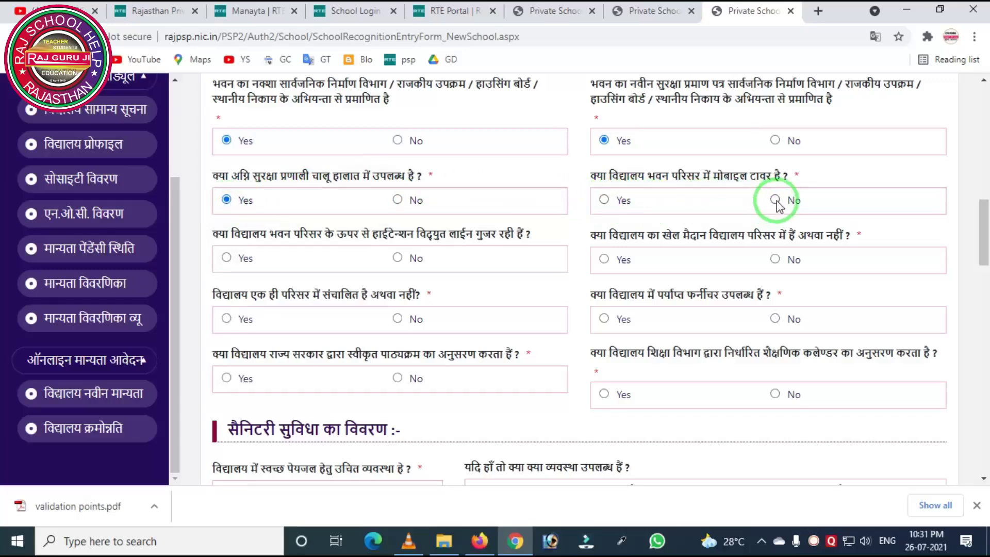
scroll(420, 201, "down", 1)
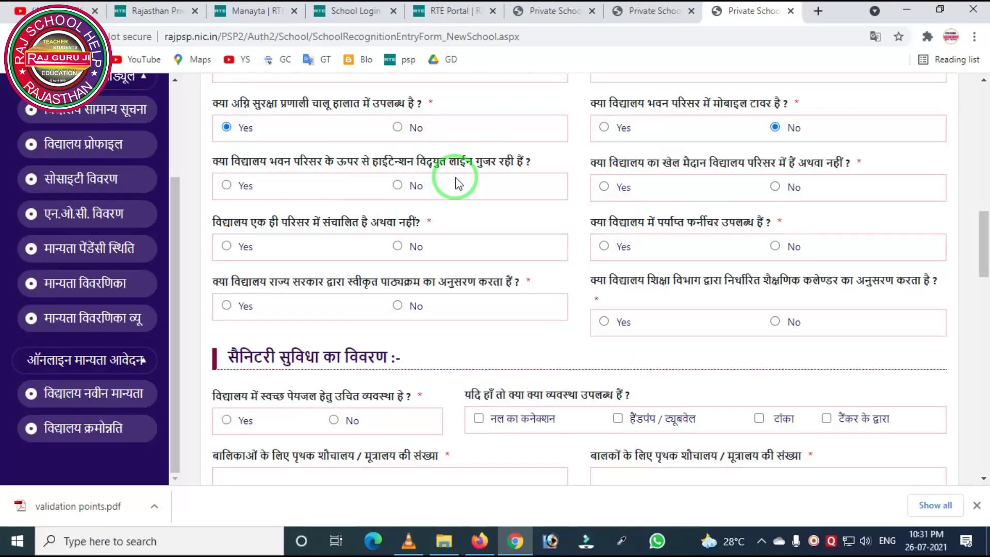
left_click(398, 184)
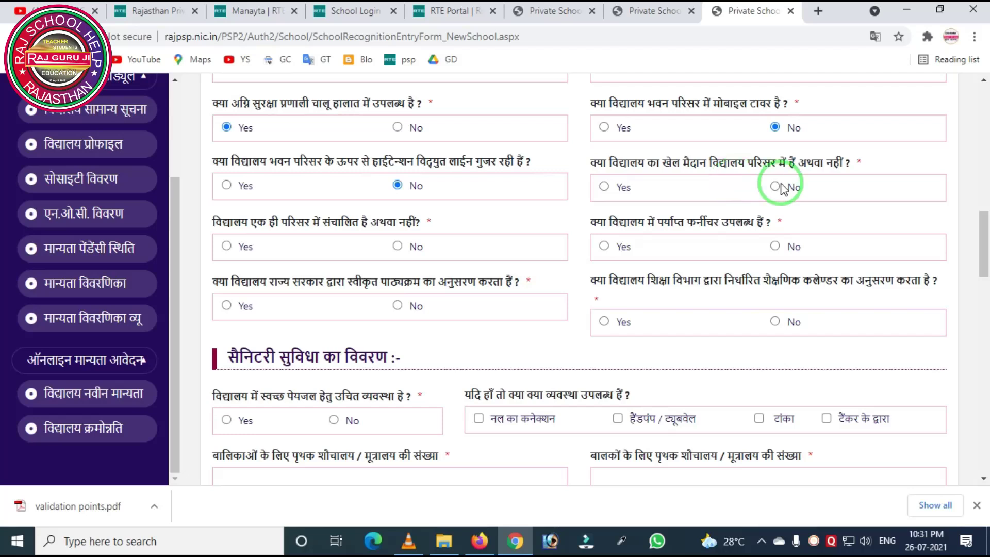
Step: Answer Yes for playground on campus, single-campus operation, sufficient furniture, state-approved curriculum and the education department's academic calendar
left_click(604, 189)
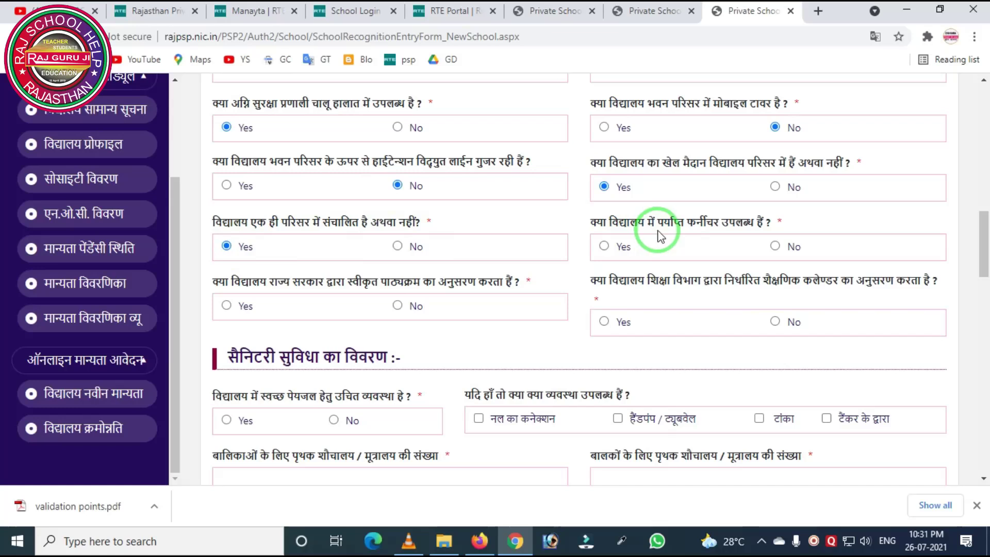
left_click(604, 250)
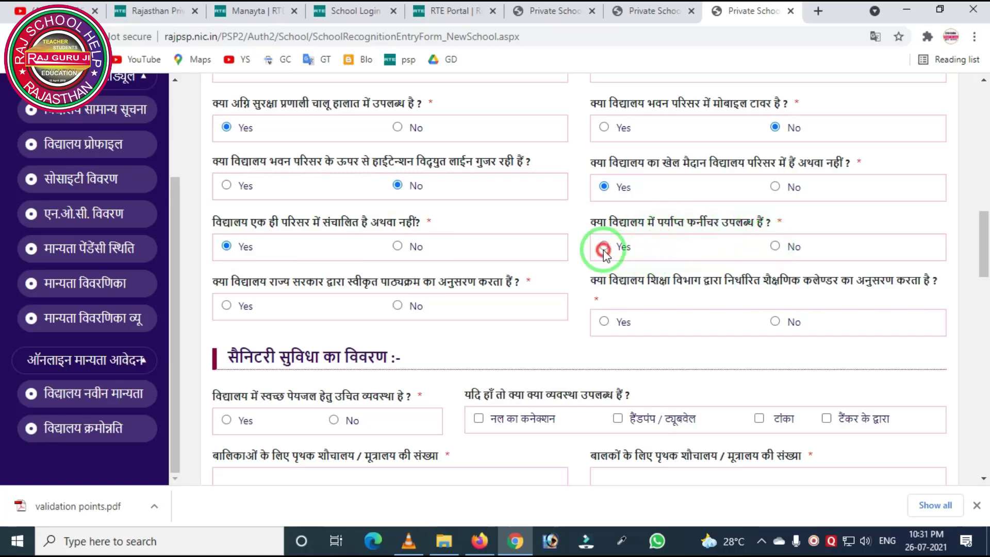
scroll(298, 235, "down", 2)
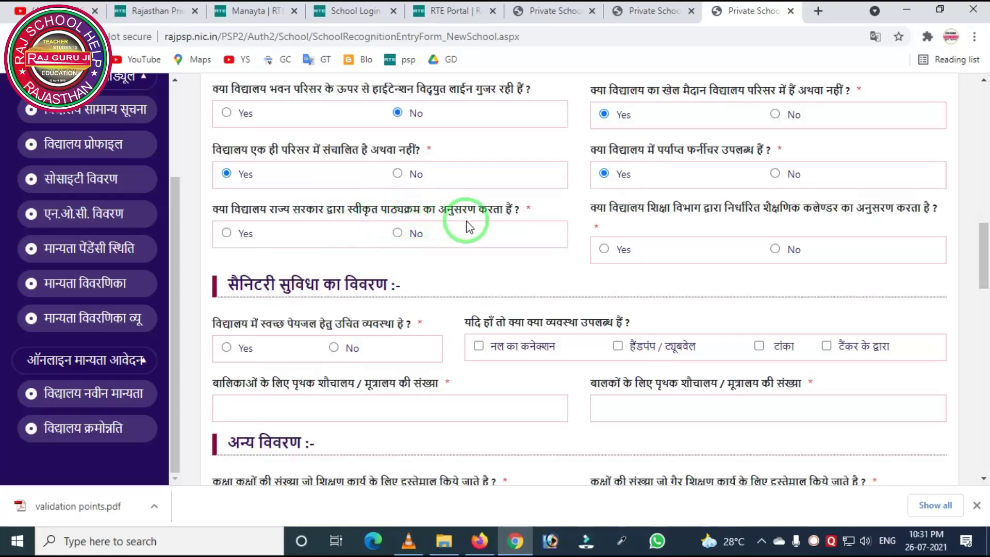
left_click(227, 233)
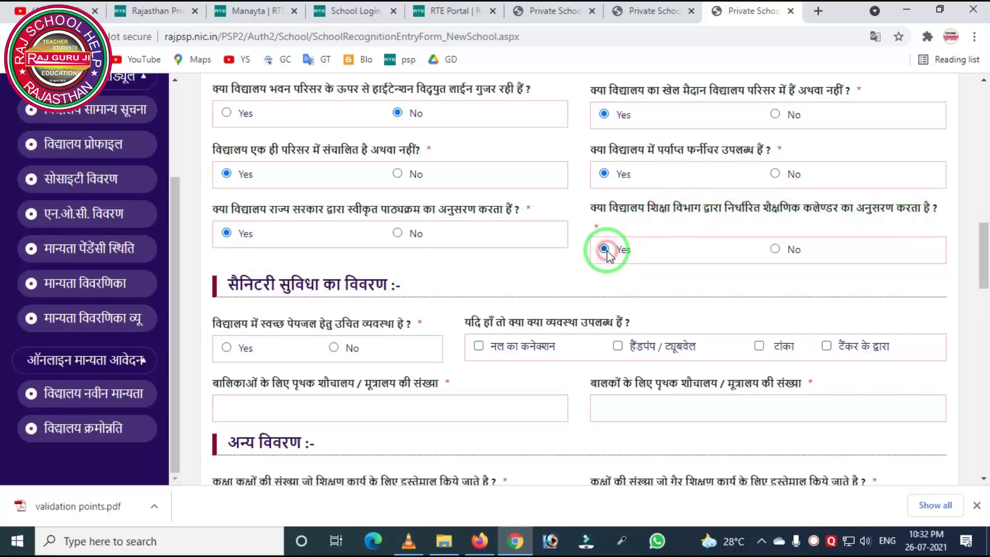
Step: In the sanitary facility details, answer Yes for clean drinking water and select नल का कनेक्शन as the available arrangement
scroll(361, 247, "down", 1)
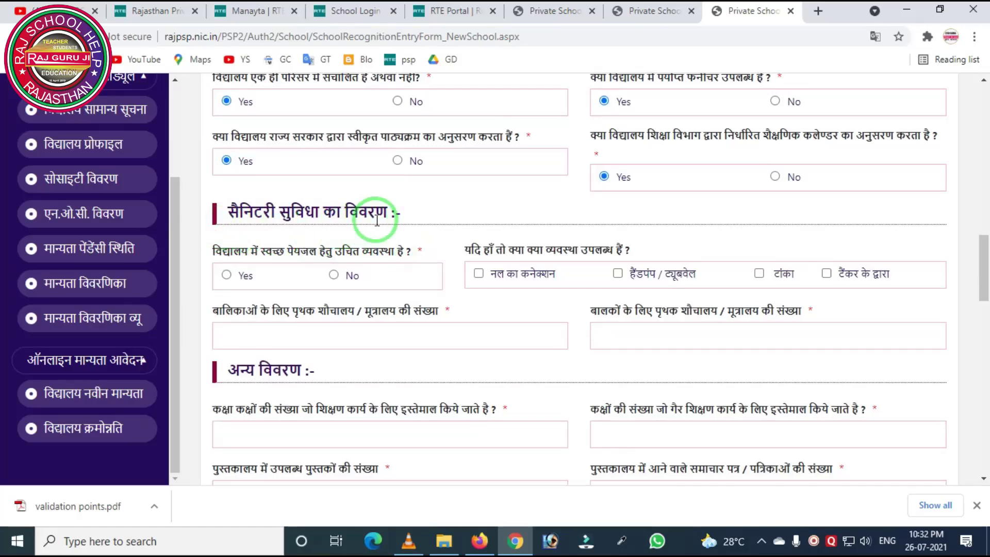
scroll(377, 220, "down", 1)
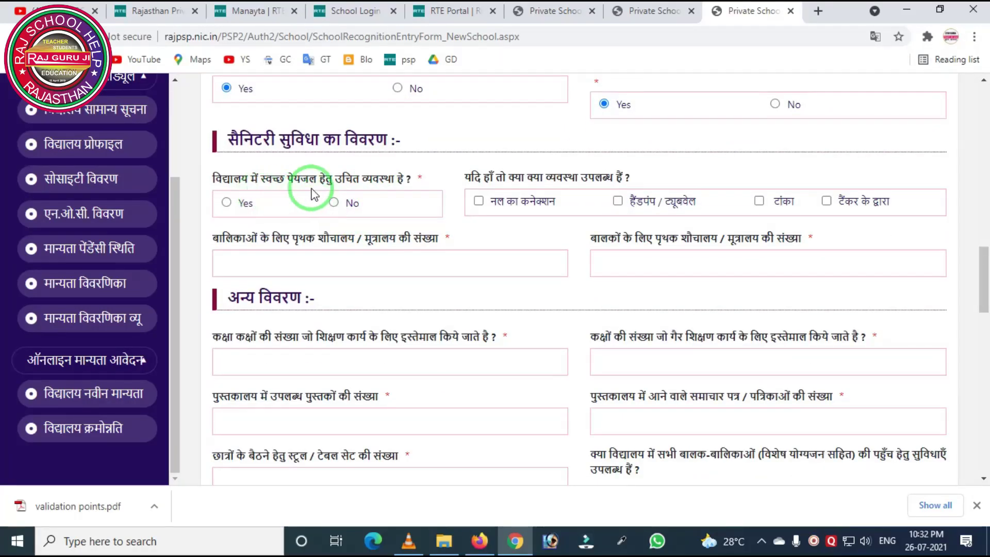
left_click(233, 207)
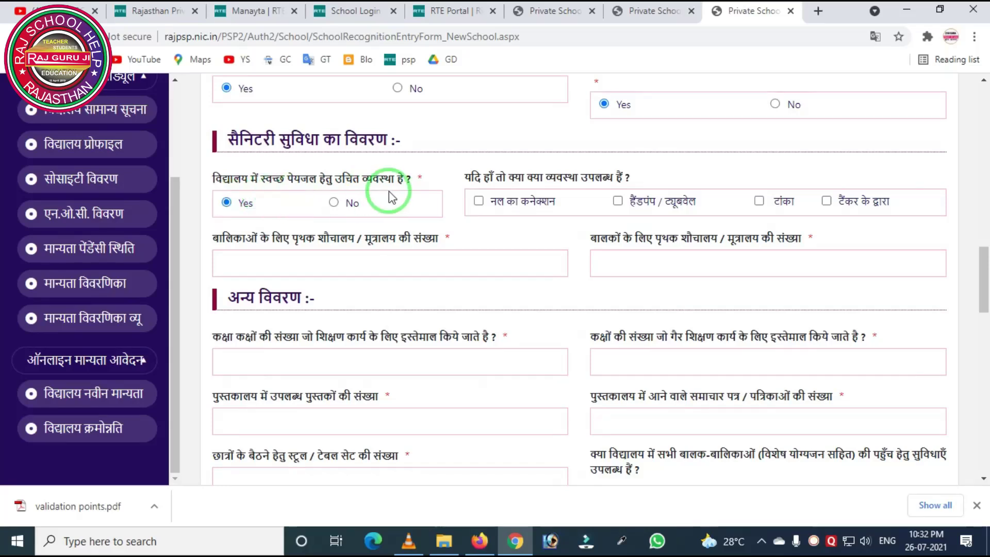
left_click(480, 202)
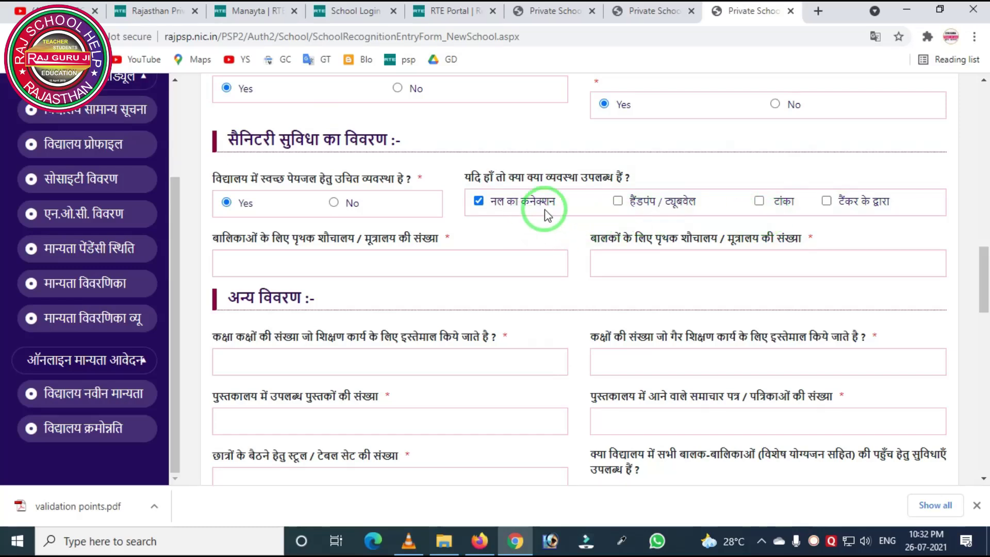
Step: Set the number of separate toilets/urinals to 15 for girls and 15 for boys
scroll(547, 214, "down", 1)
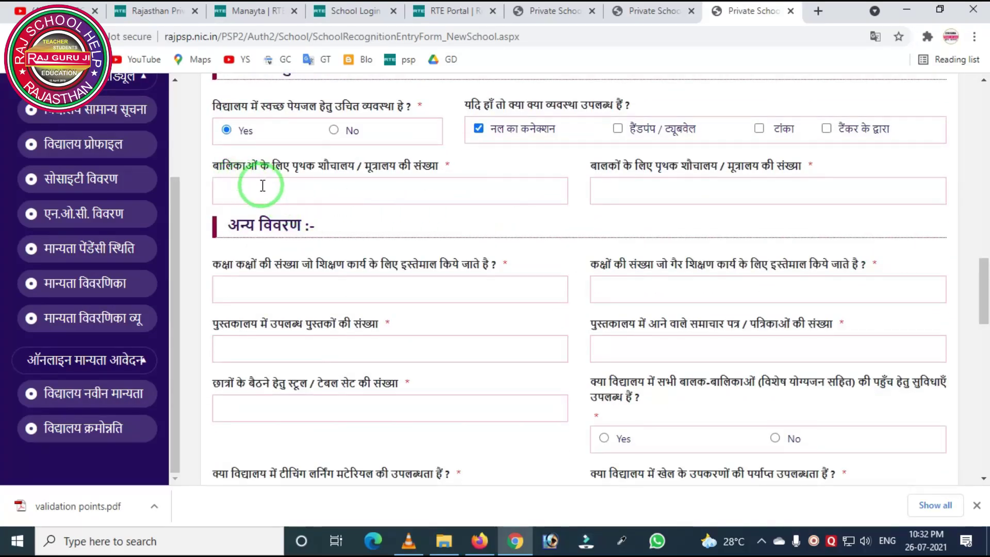
left_click(365, 193)
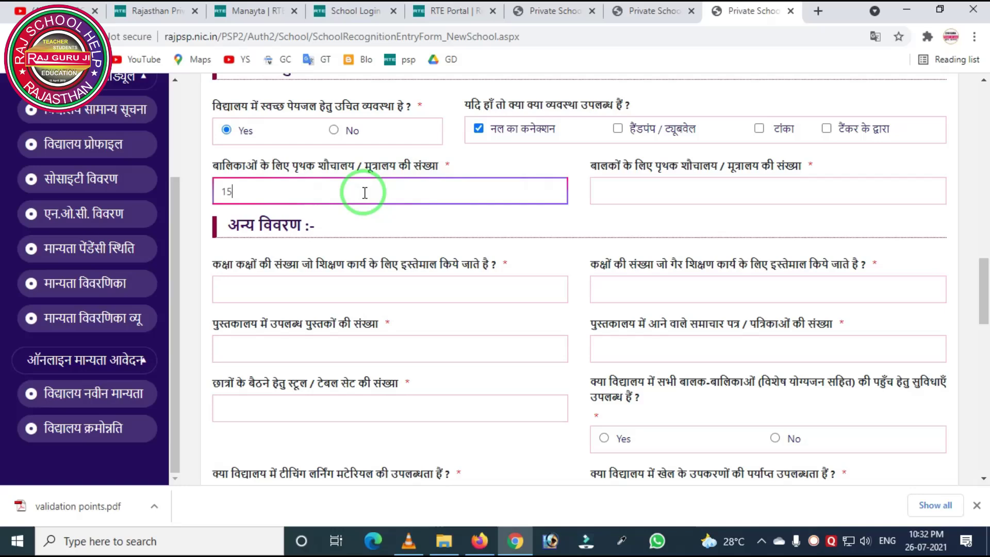
left_click(639, 193)
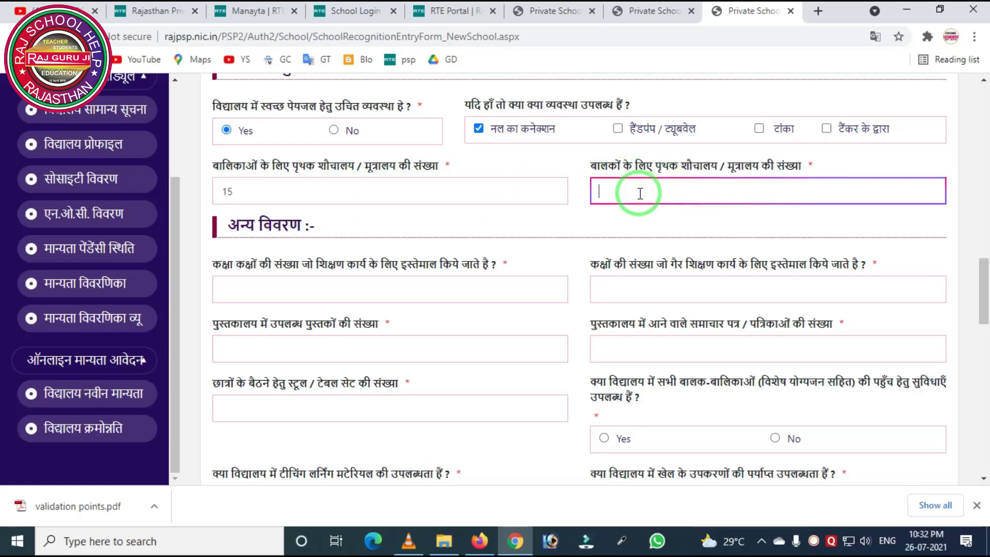
Step: Open the validation points document linked above the form and examine the required number and size of classrooms for each school level
scroll(376, 216, "down", 1)
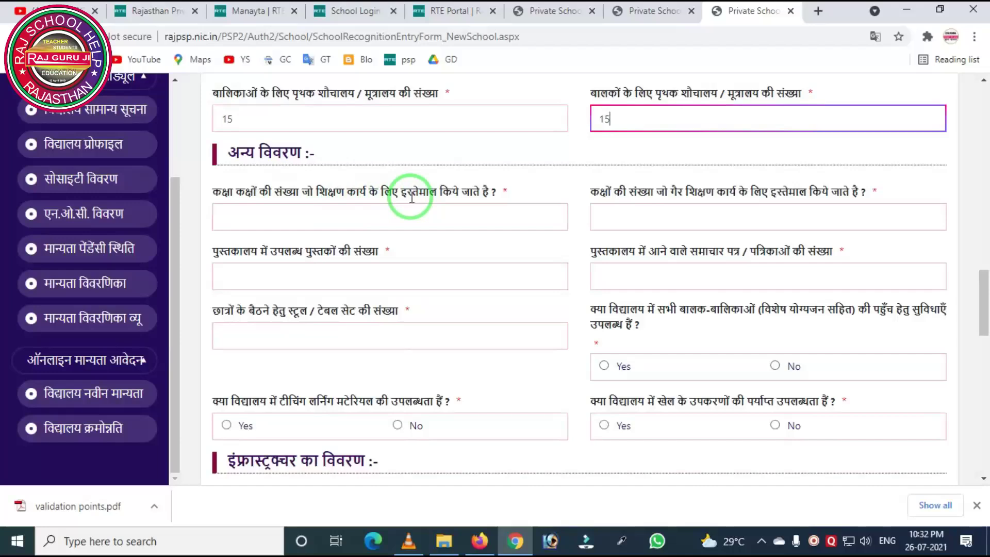
left_click(355, 219)
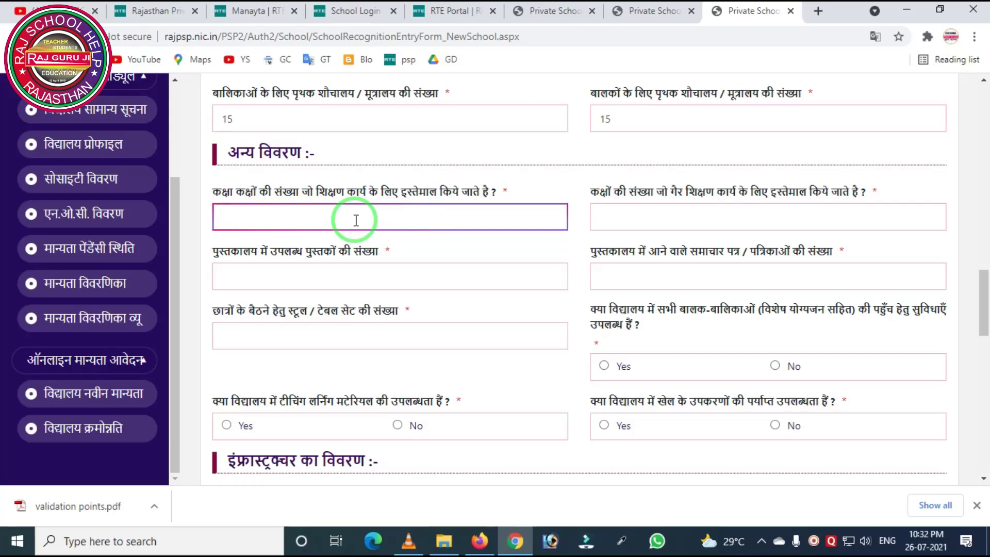
scroll(356, 220, "up", 20)
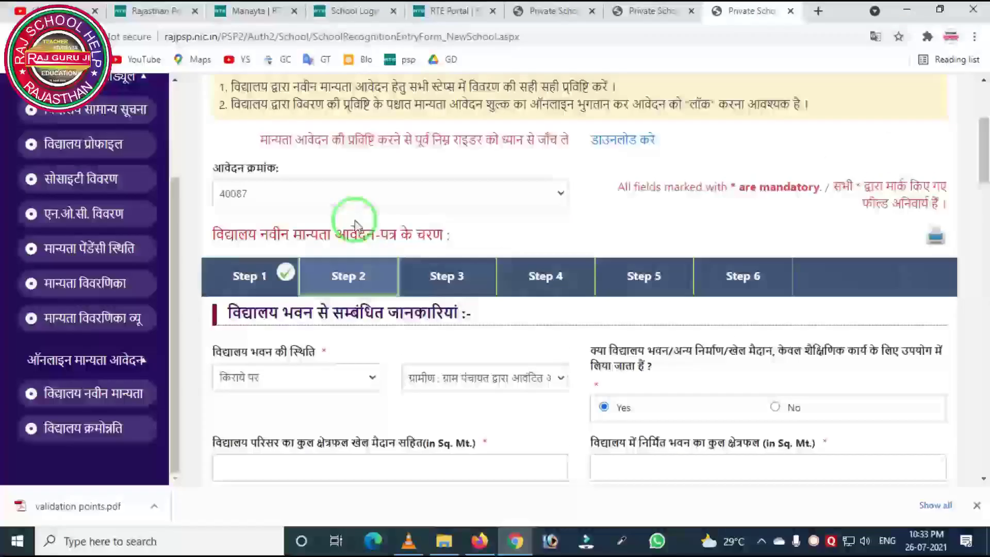
left_click(618, 145)
scroll(629, 186, "down", 3)
scroll(598, 268, "down", 2)
scroll(606, 290, "up", 4)
scroll(602, 284, "down", 6)
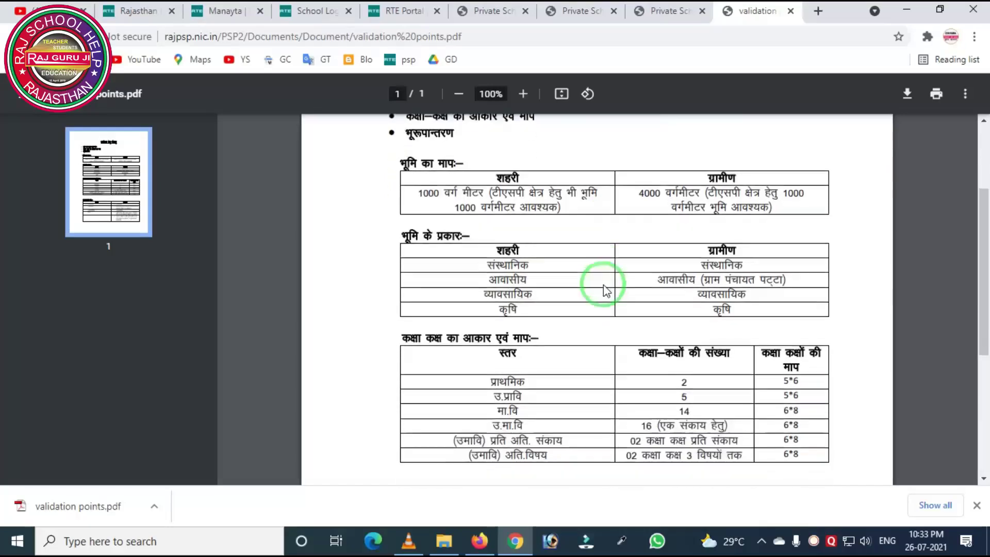
scroll(572, 286, "up", 3)
scroll(573, 284, "up", 1)
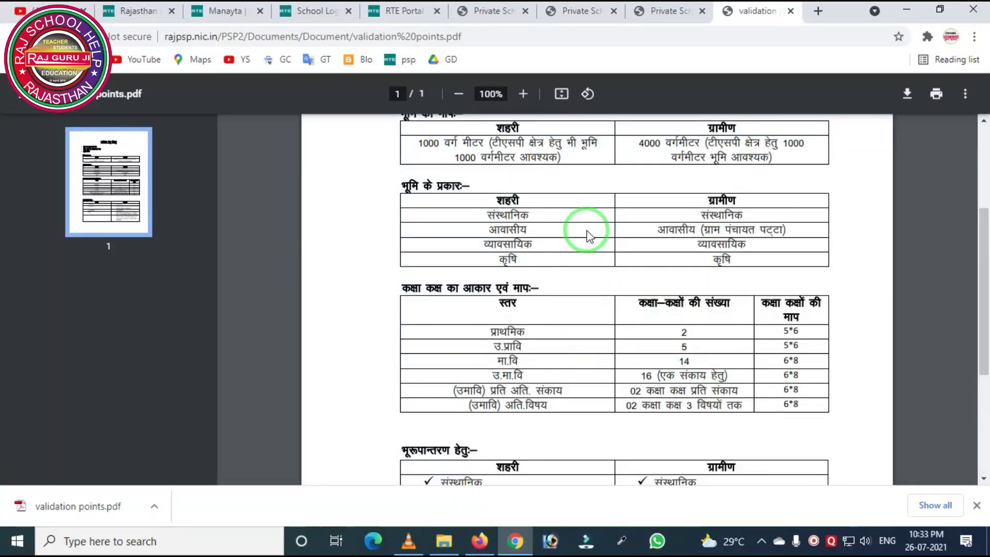
Step: Back in the application form, set the number of rooms used for teaching to 10 and for non-teaching work to 5
left_click(660, 12)
scroll(464, 237, "down", 8)
scroll(442, 238, "down", 10)
scroll(435, 237, "up", 4)
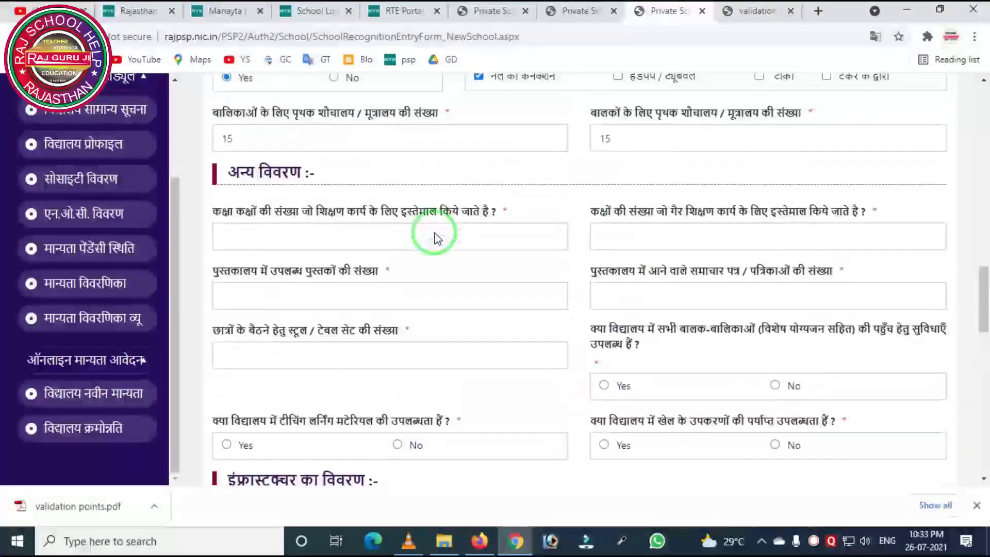
scroll(435, 238, "up", 1)
left_click(279, 295)
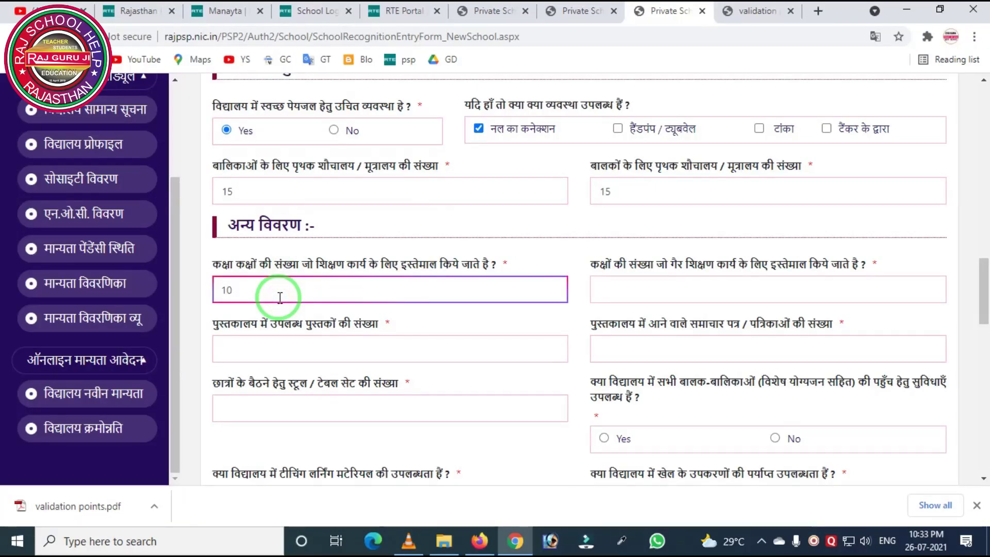
left_click(629, 285)
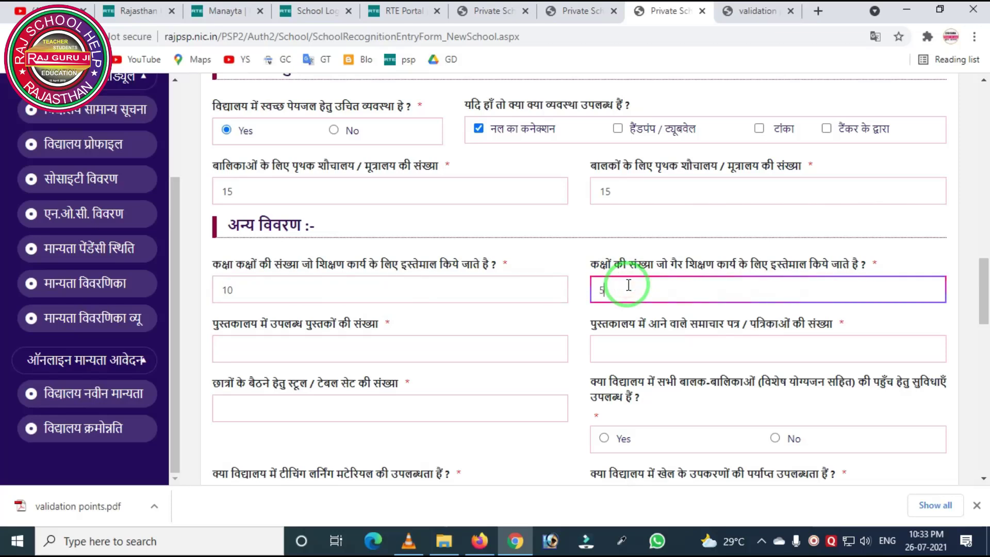
type("5")
key("Tab")
Step: Set the number of library books to 0 and the number of newspapers/magazines received to 1
scroll(628, 285, "down", 1)
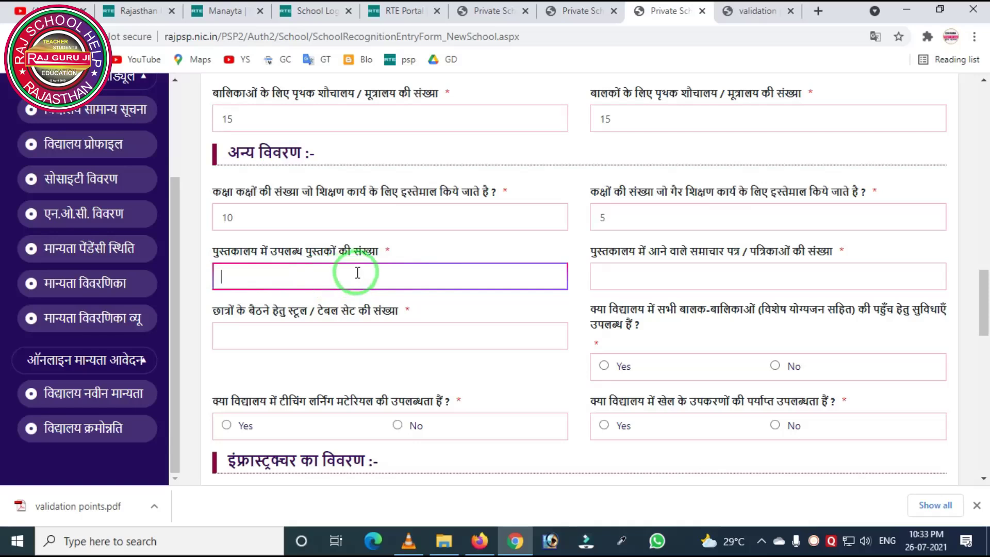
left_click_drag(239, 261, 405, 310)
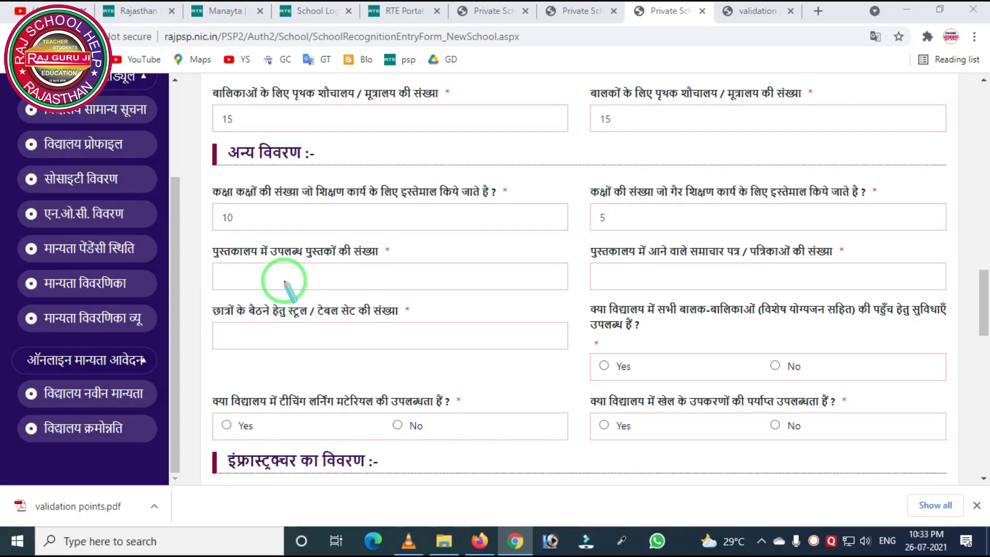
left_click(273, 279)
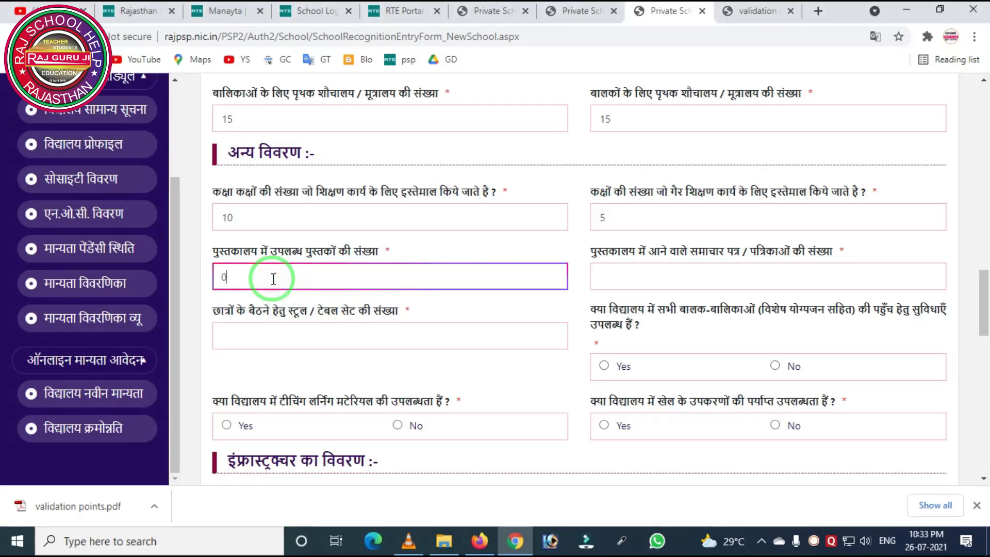
type("0")
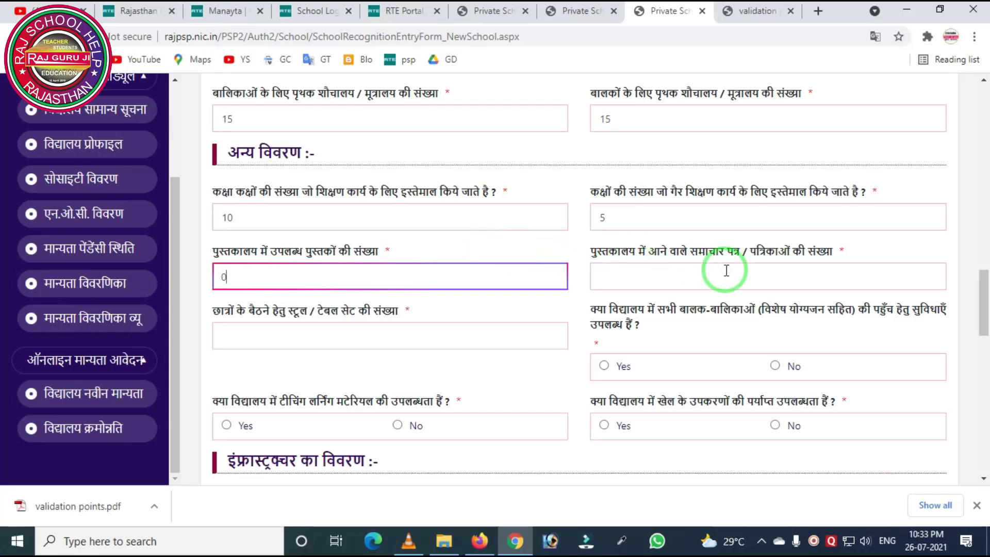
left_click(642, 274)
type("1")
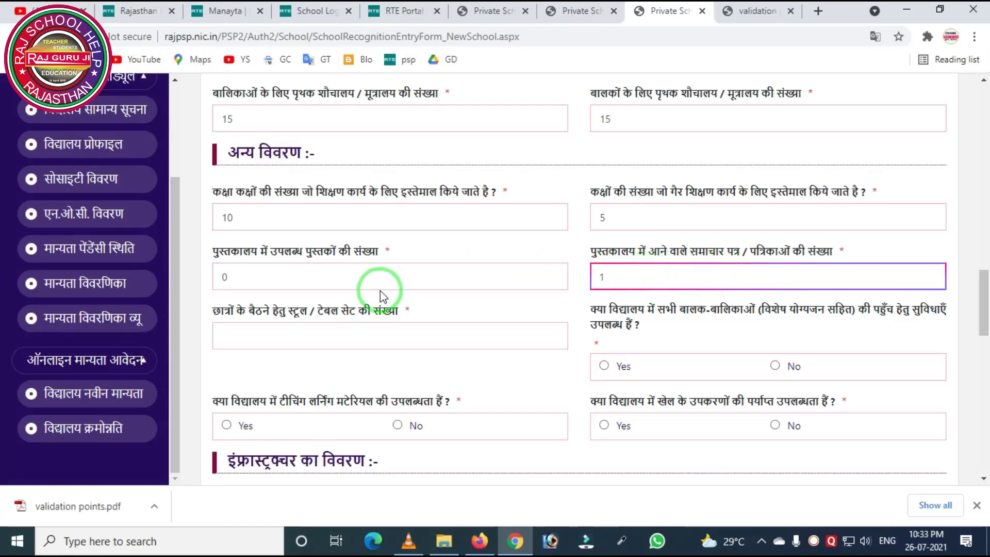
Step: Set the stool/table sets for students to 55 and answer Yes for access facilities for all children, including those with special needs
scroll(378, 290, "down", 2)
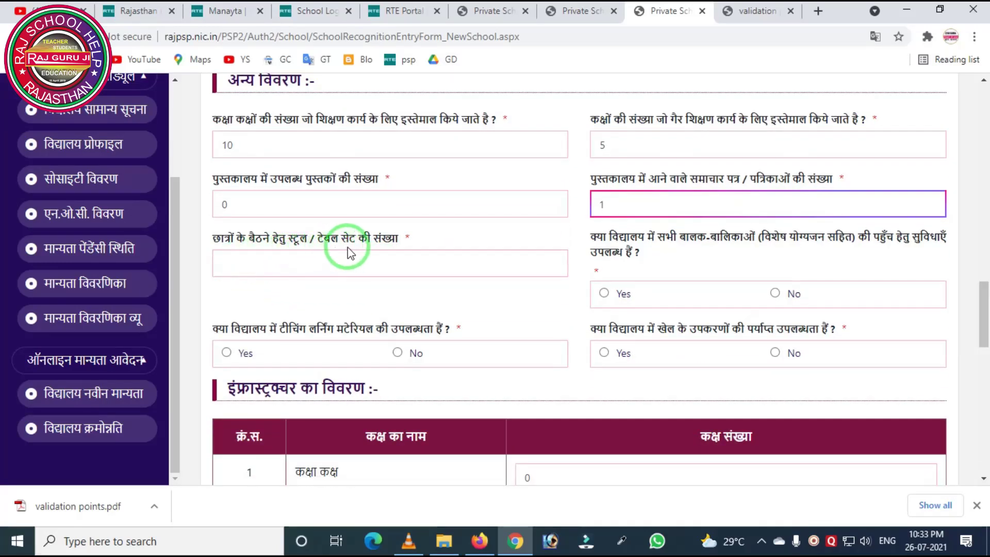
left_click(305, 263)
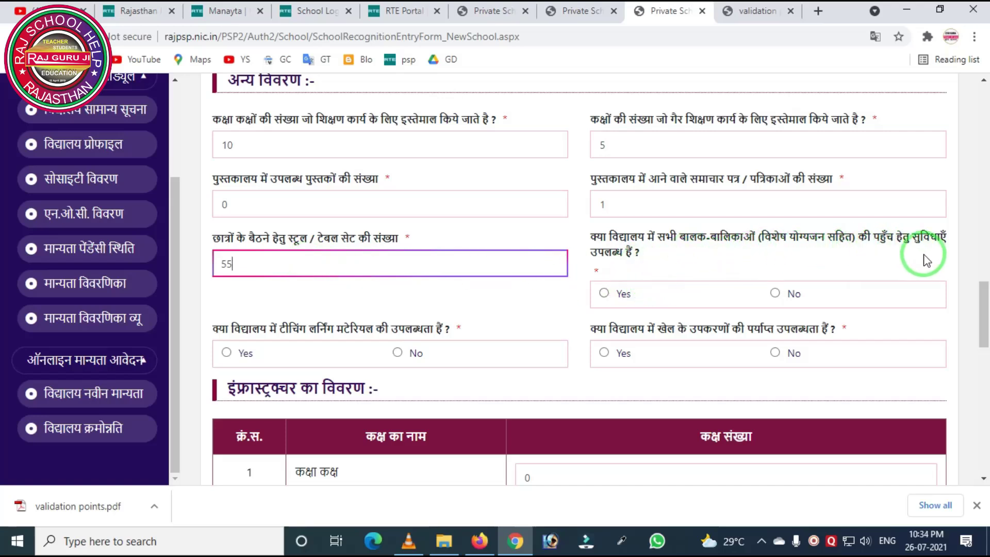
left_click(605, 294)
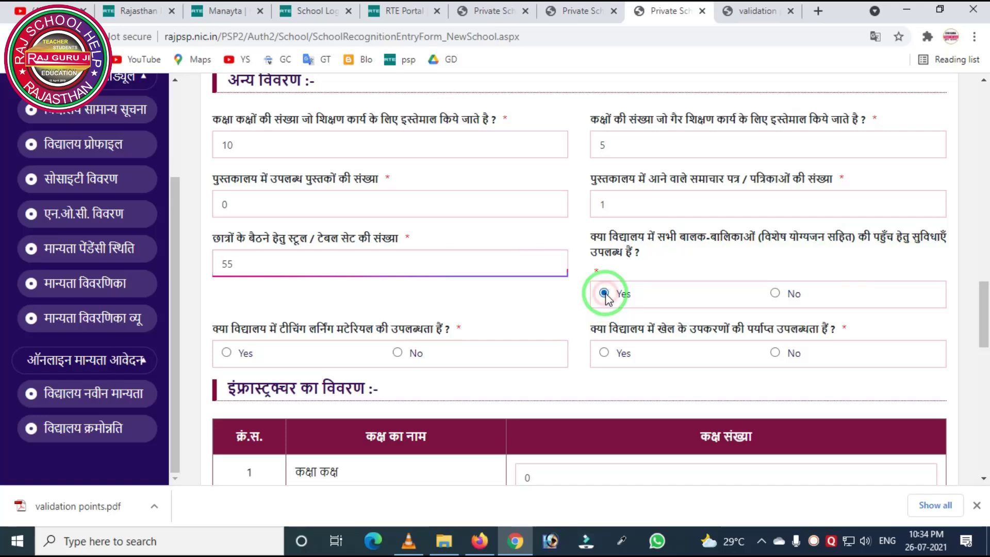
Step: Answer Yes for availability of teaching learning material and Yes for adequate sports equipment
scroll(510, 273, "down", 1)
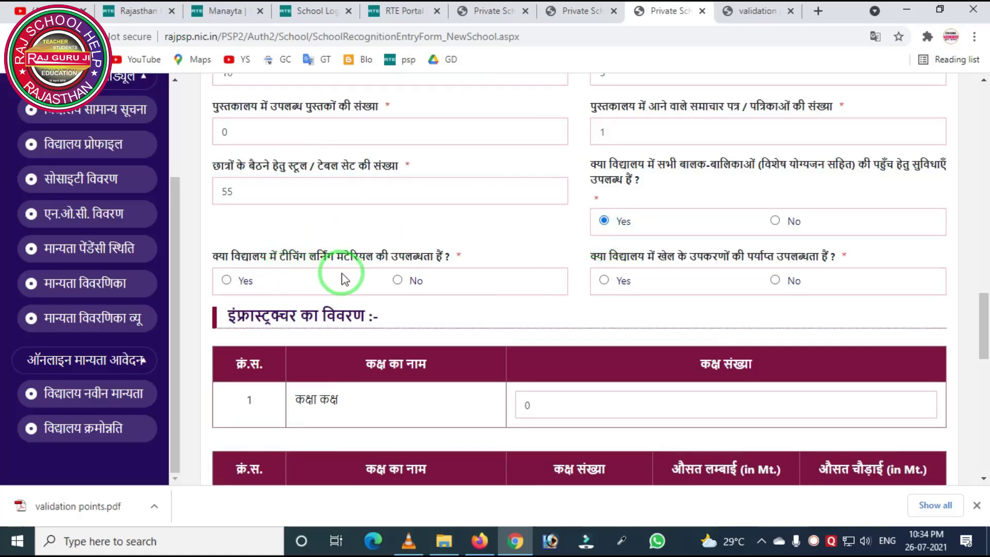
left_click(226, 281)
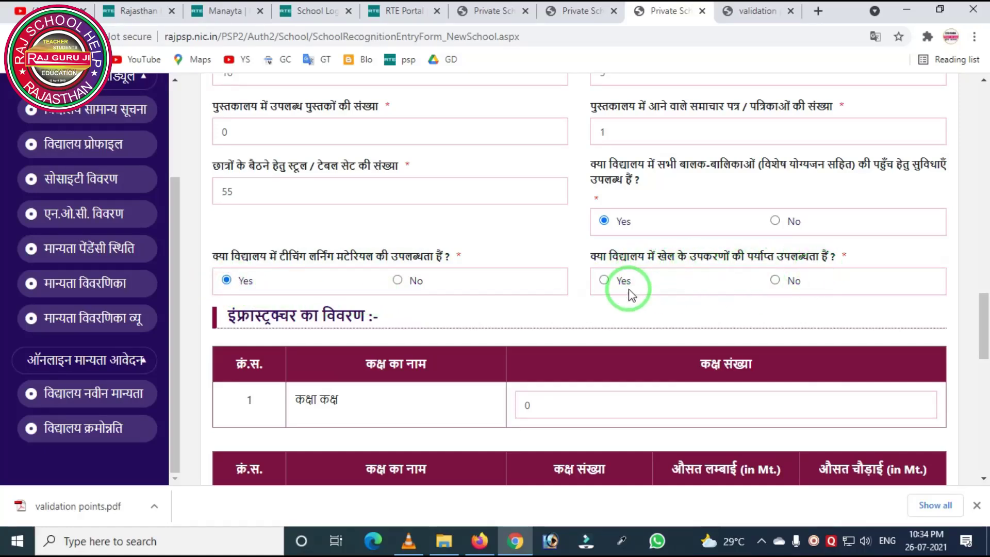
left_click(604, 281)
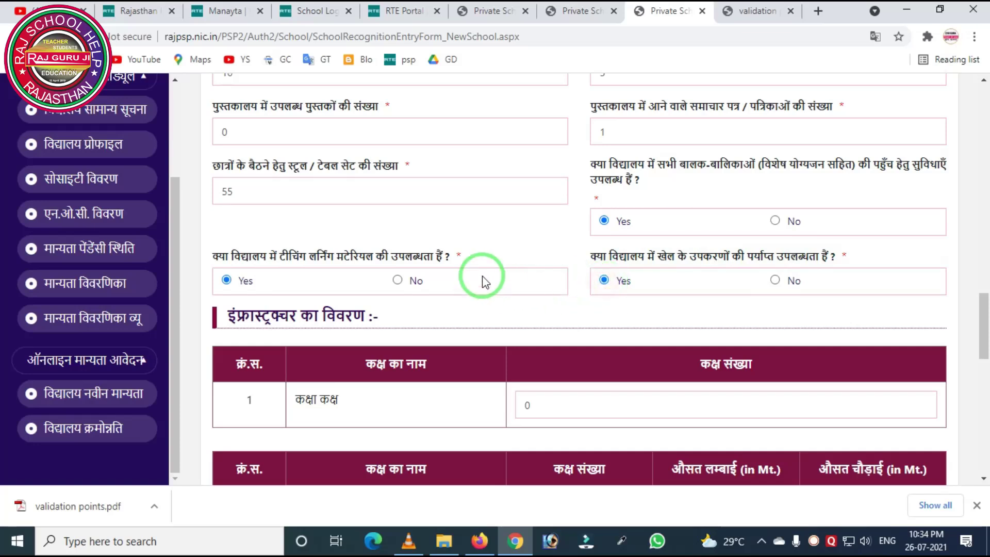
Step: Set the number of classrooms (कक्षा कक्ष) in the infrastructure details to 10
scroll(508, 265, "down", 4)
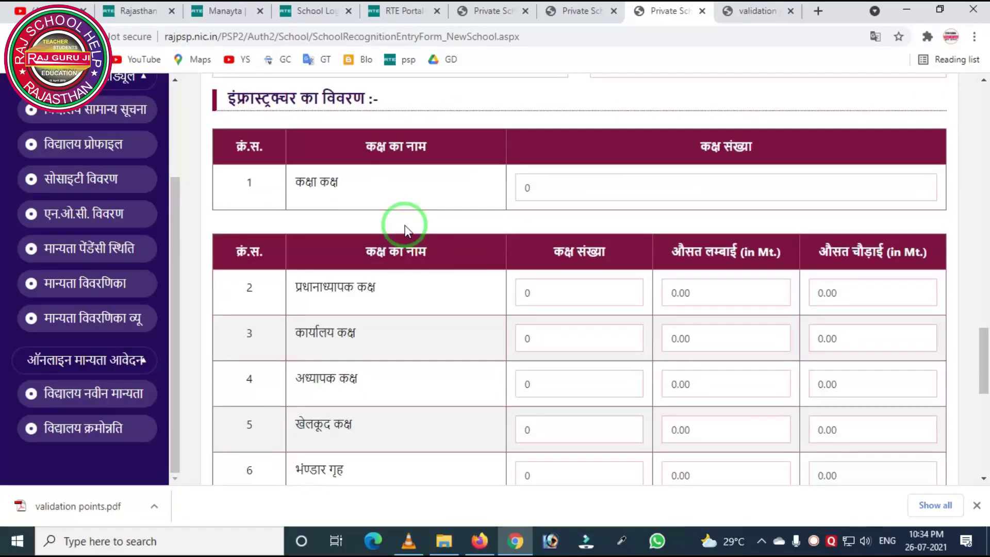
left_click_drag(570, 188, 508, 190)
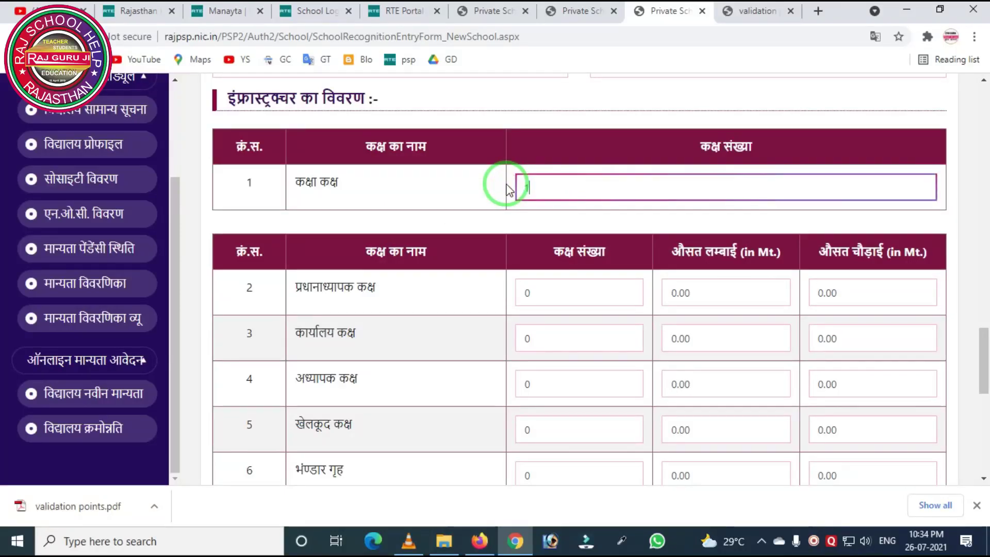
left_click(547, 211)
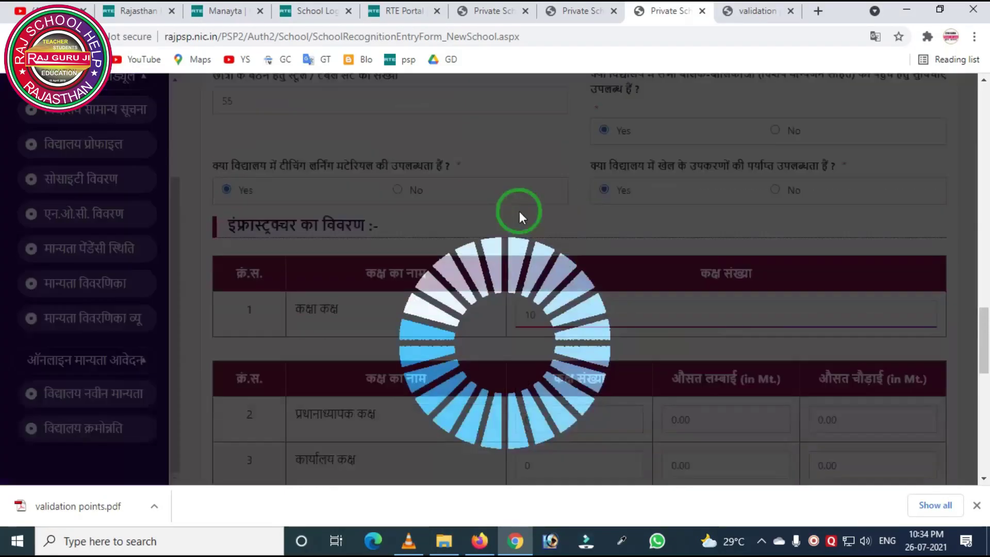
scroll(355, 253, "down", 1)
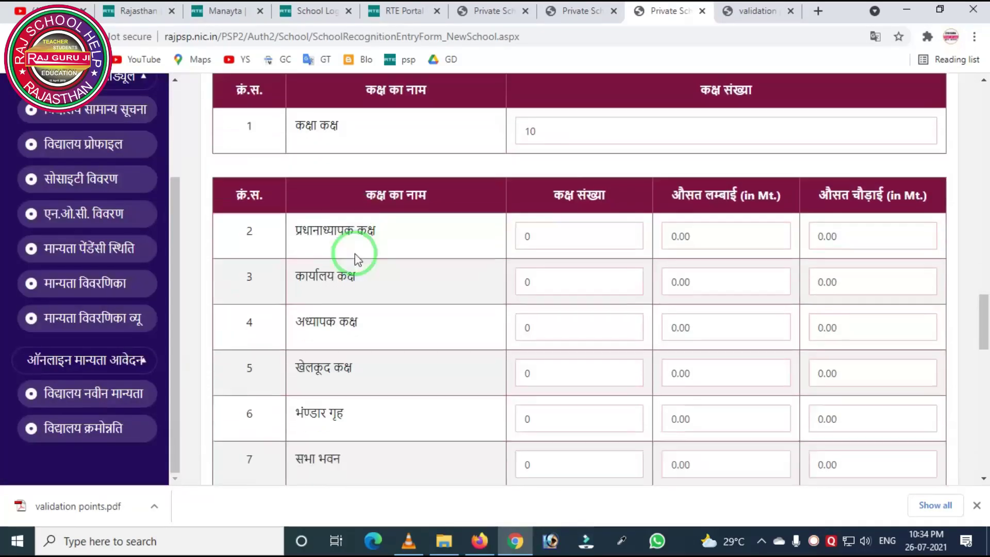
Step: Examine the infrastructure tables, from the special-purpose rooms to the length and width rows for each individual classroom
scroll(355, 253, "up", 1)
scroll(355, 252, "down", 5)
scroll(354, 254, "down", 10)
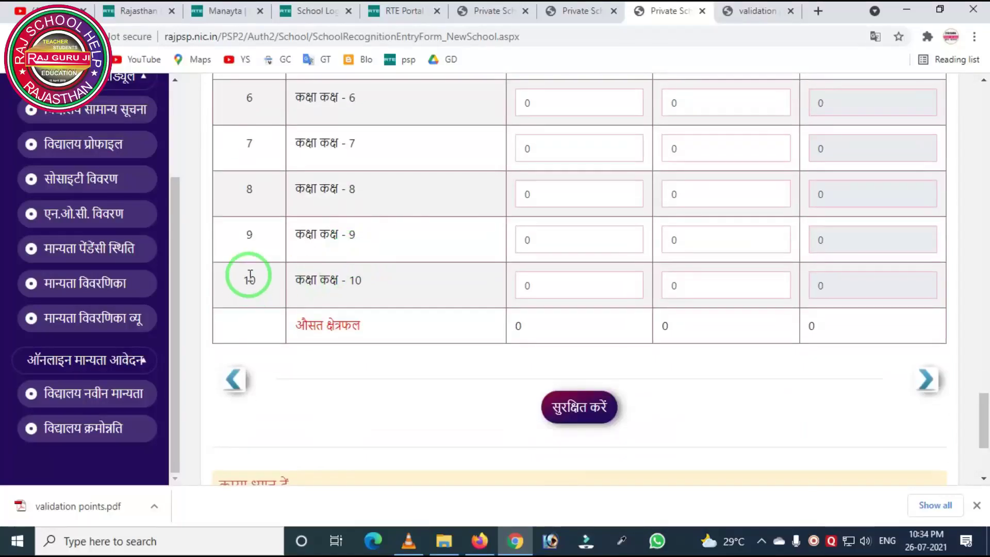
scroll(708, 300, "up", 2)
scroll(708, 300, "up", 7)
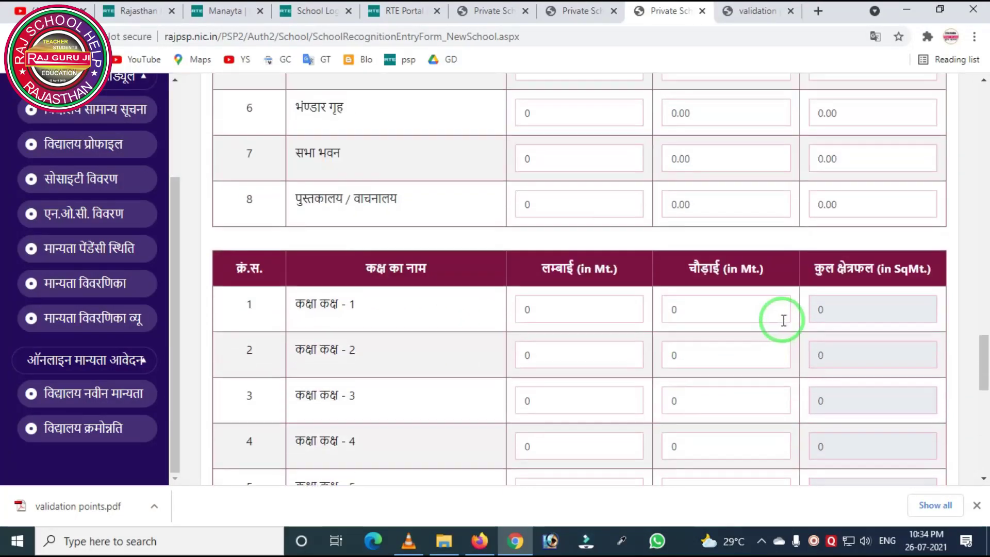
scroll(673, 325, "down", 6)
scroll(565, 320, "up", 4)
scroll(567, 320, "up", 10)
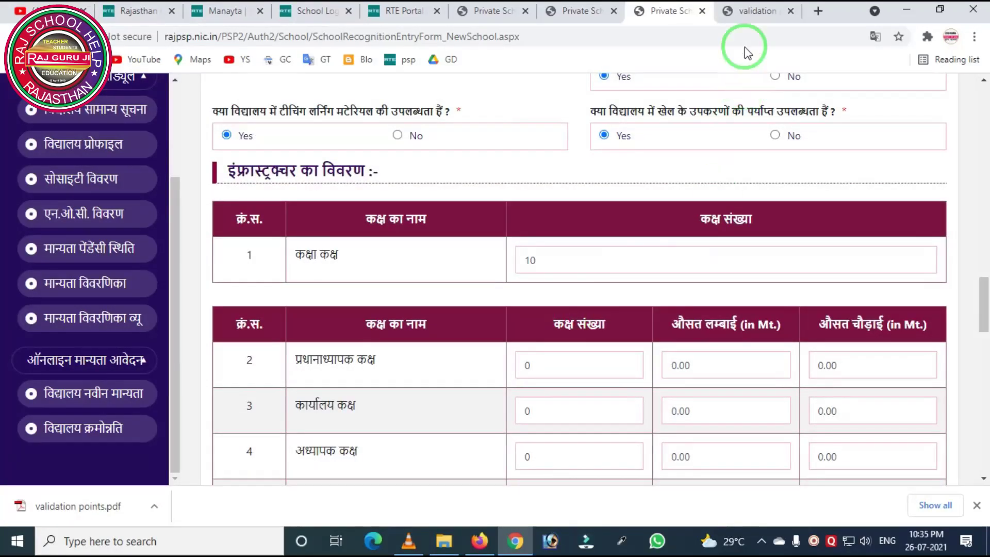
Step: Switch to the validation points document and check the required classroom numbers and sizes for each school level
left_click(748, 13)
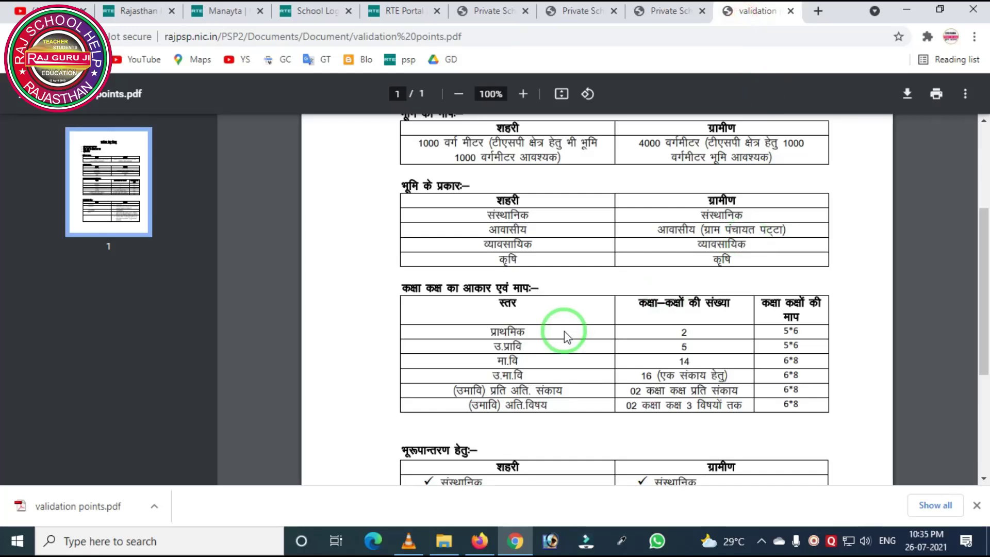
scroll(564, 331, "down", 4)
scroll(567, 334, "up", 6)
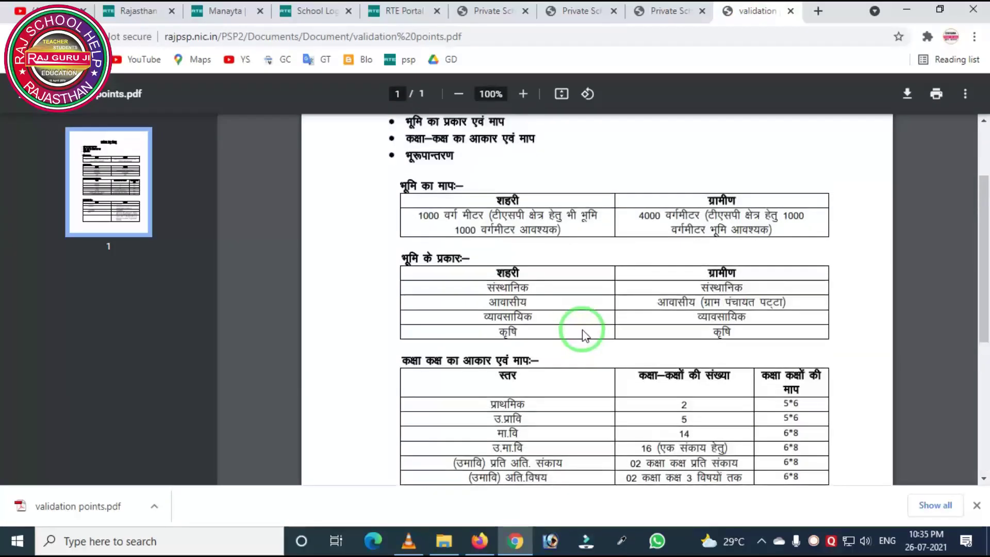
scroll(743, 412, "down", 2)
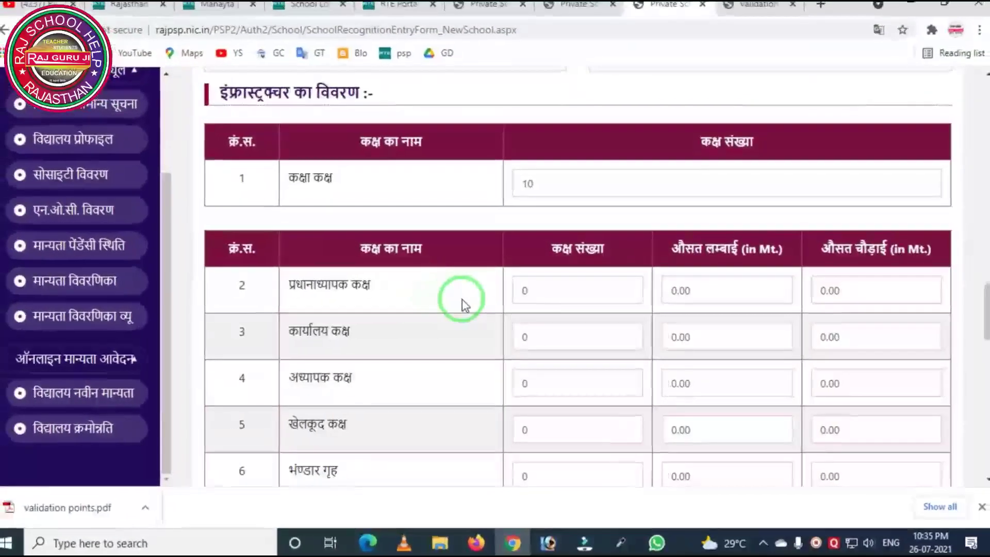
Step: Back in the application form, enter 1 principal's room (प्रधानाध्यापक कक्ष) with average length 6 m and width 8 m
left_click_drag(555, 298, 518, 299)
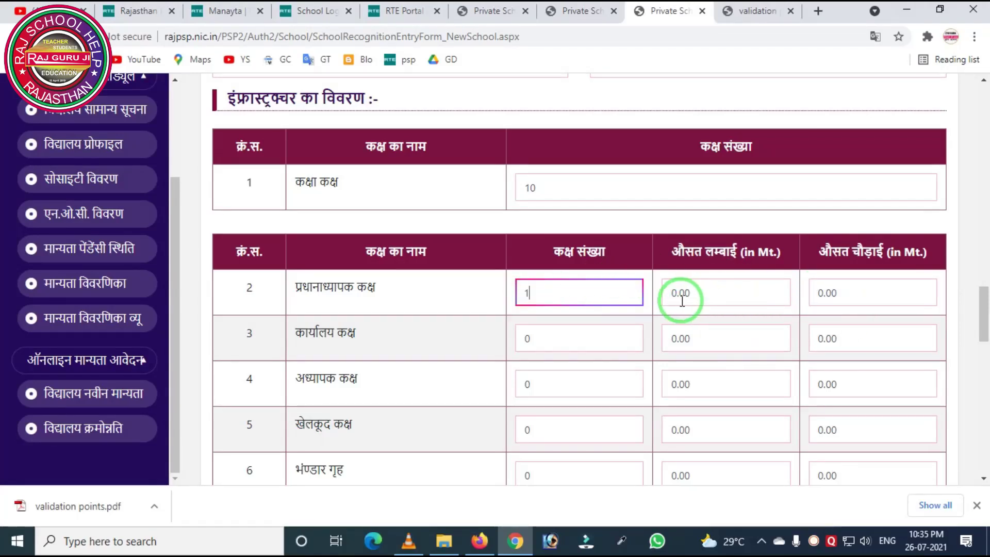
left_click_drag(682, 300, 654, 308)
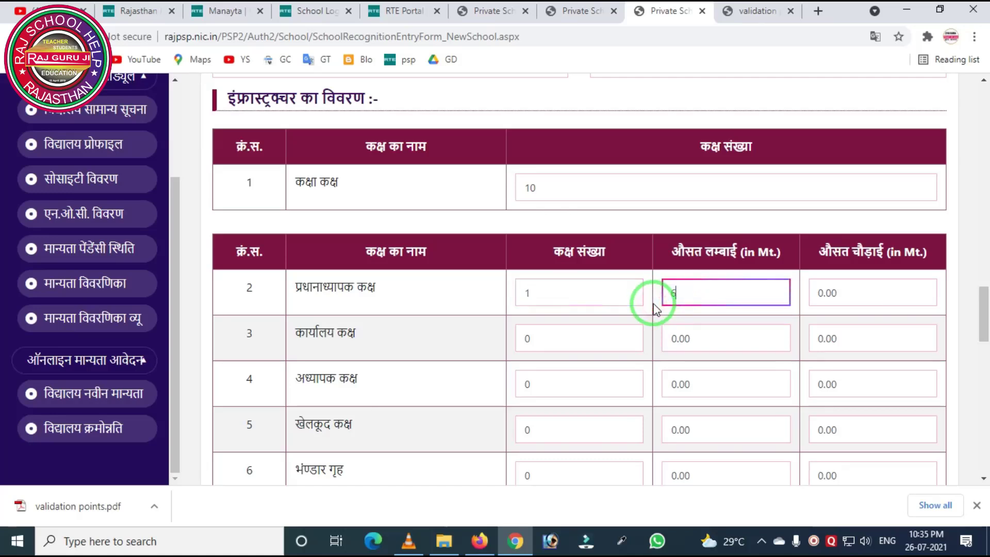
key("Tab")
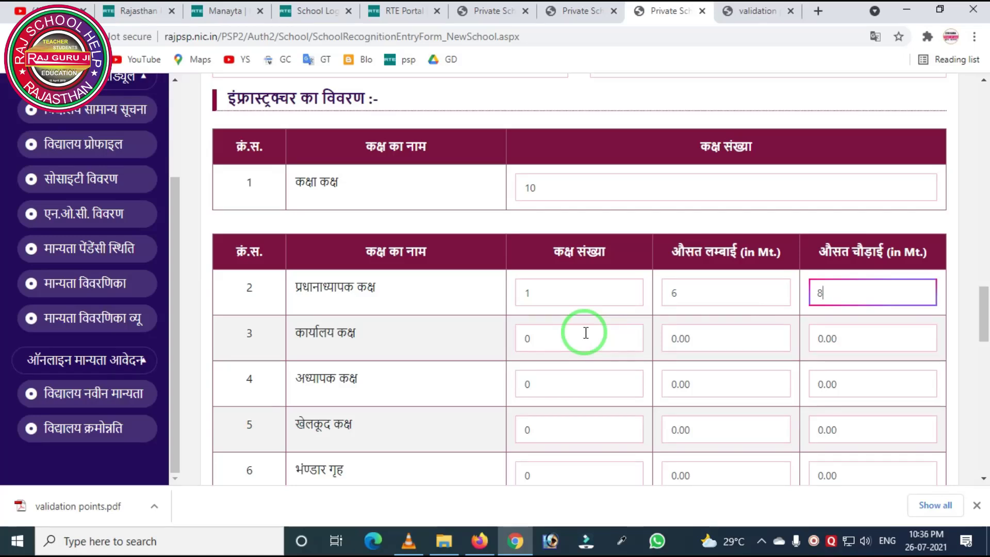
Step: Review the entered room counts and dimensions for the special-purpose rooms and for classrooms 1 to 10
scroll(586, 332, "down", 3)
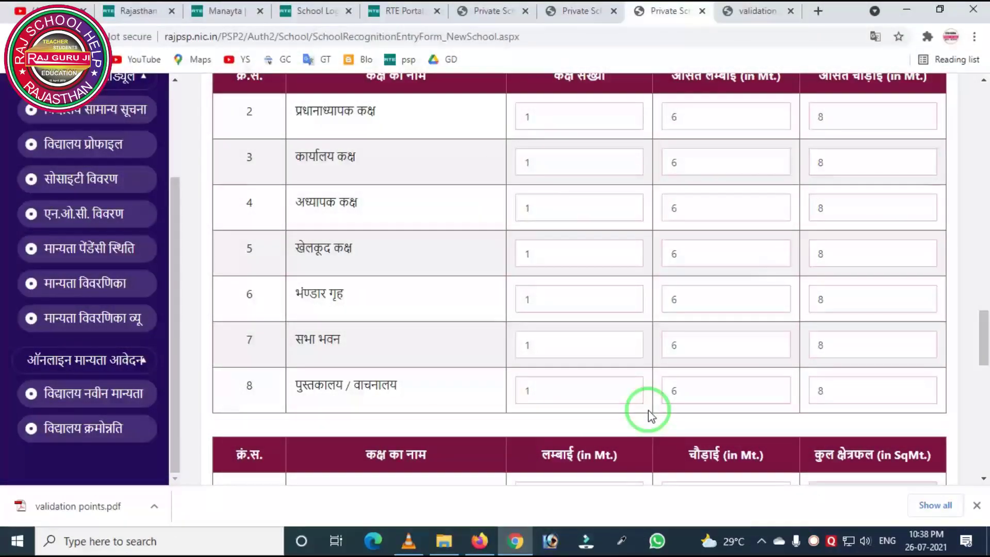
scroll(550, 294, "down", 1)
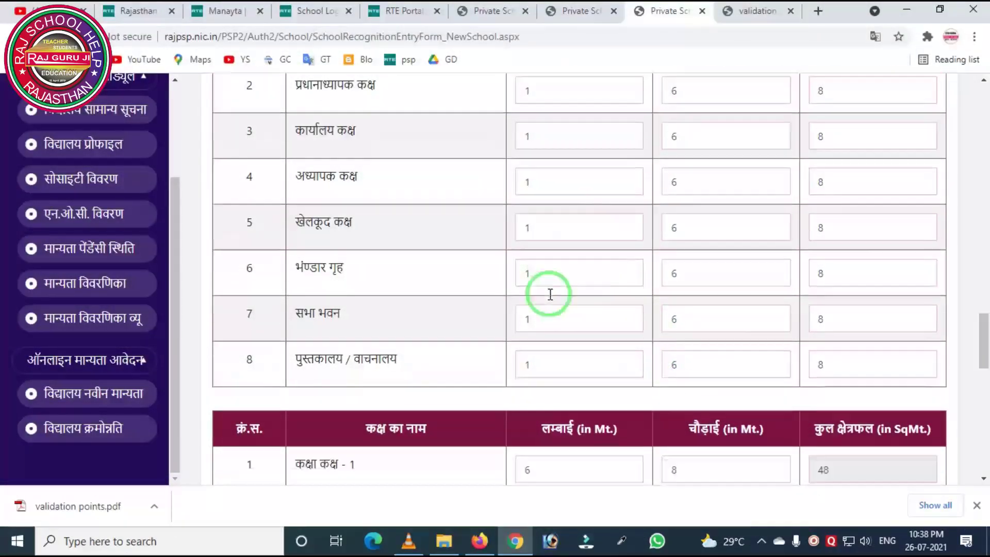
scroll(516, 298, "down", 1)
scroll(413, 316, "up", 3)
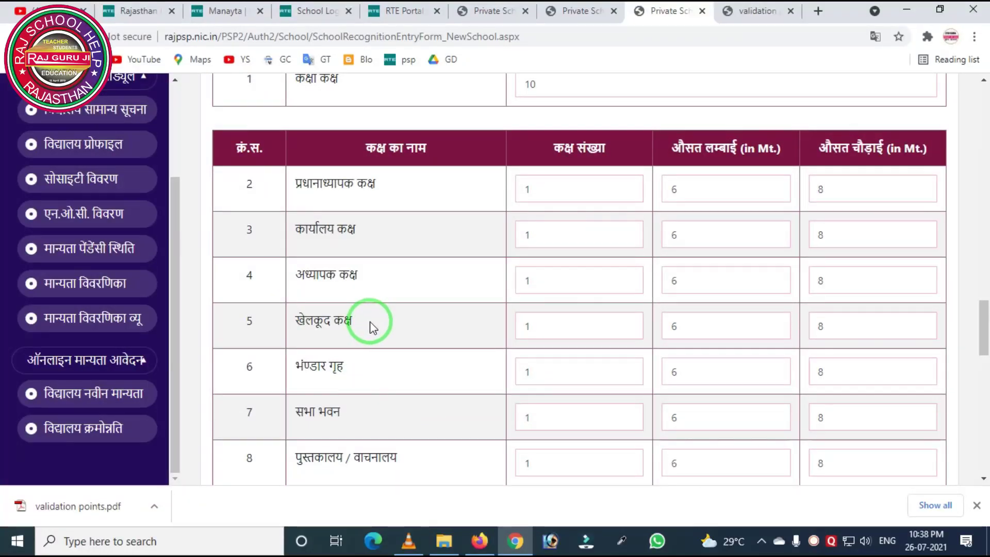
scroll(370, 328, "down", 7)
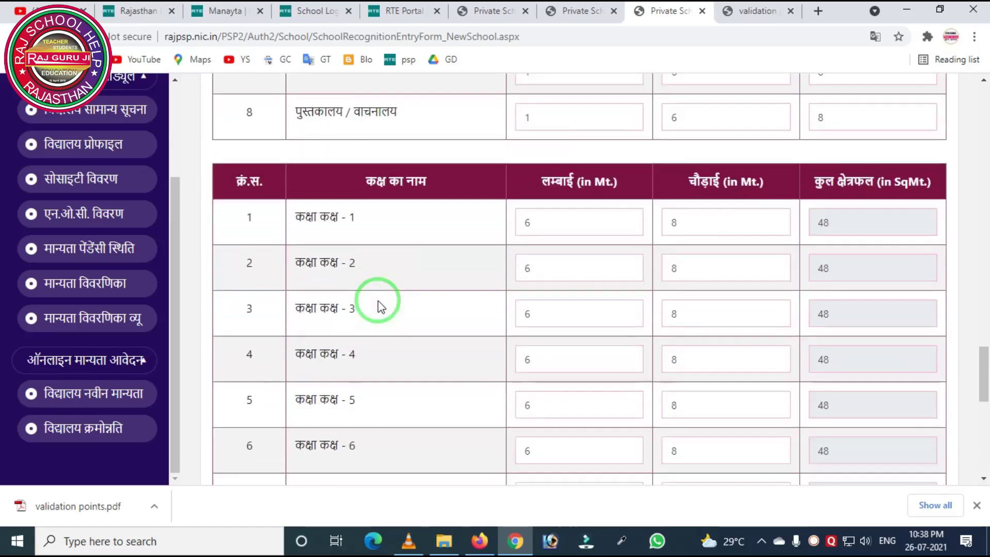
scroll(552, 292, "down", 4)
scroll(552, 333, "up", 3)
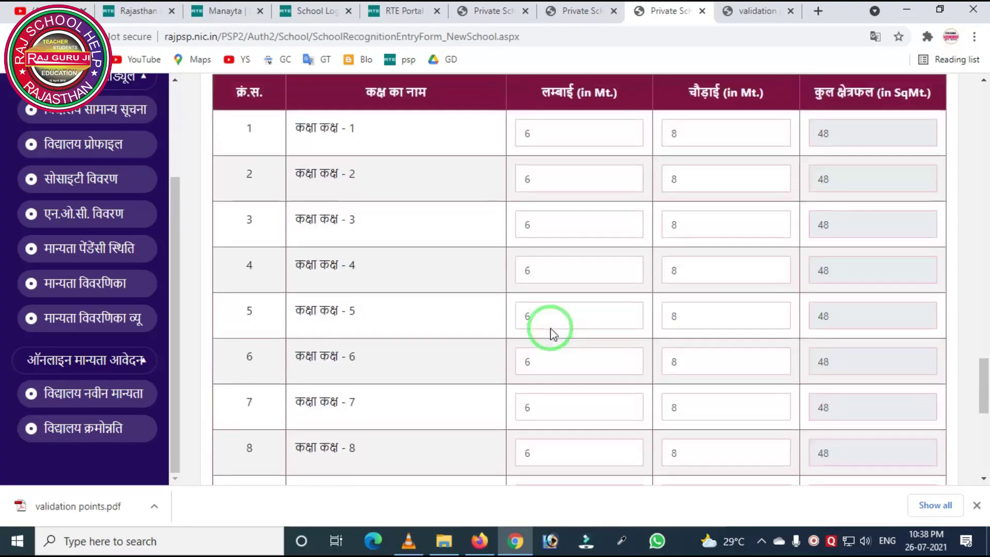
scroll(598, 250, "up", 2)
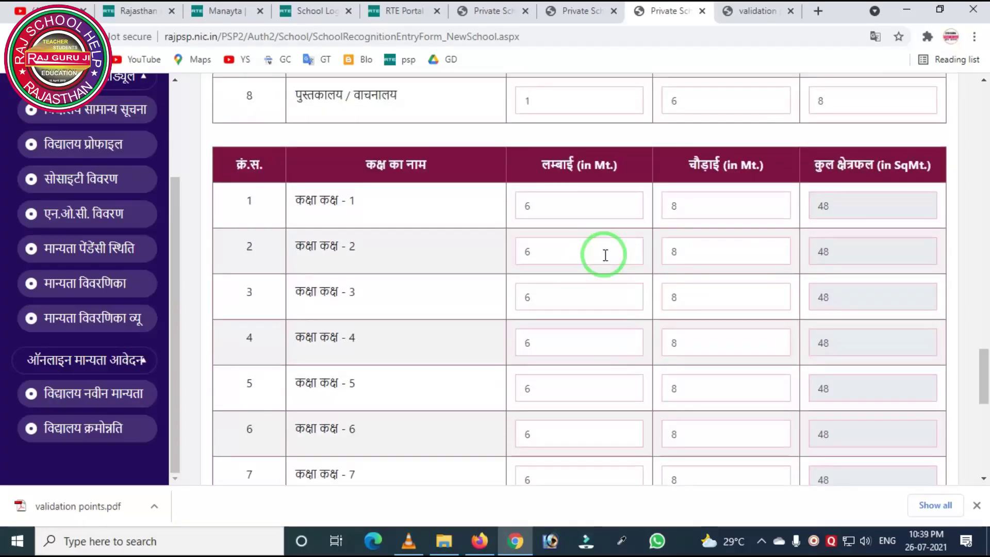
mouse_move(510, 151)
left_mouse_down()
mouse_move(524, 199)
mouse_move(602, 227)
left_mouse_up()
mouse_move(790, 151)
left_mouse_down()
mouse_move(802, 183)
mouse_move(901, 226)
left_mouse_up()
left_click(518, 281)
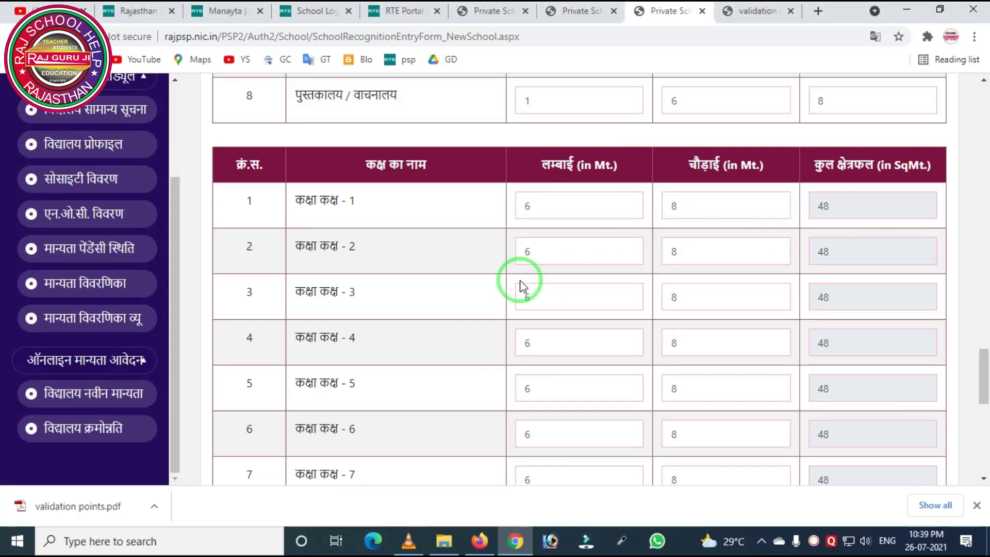
scroll(520, 280, "down", 4)
scroll(520, 281, "down", 4)
scroll(520, 281, "up", 10)
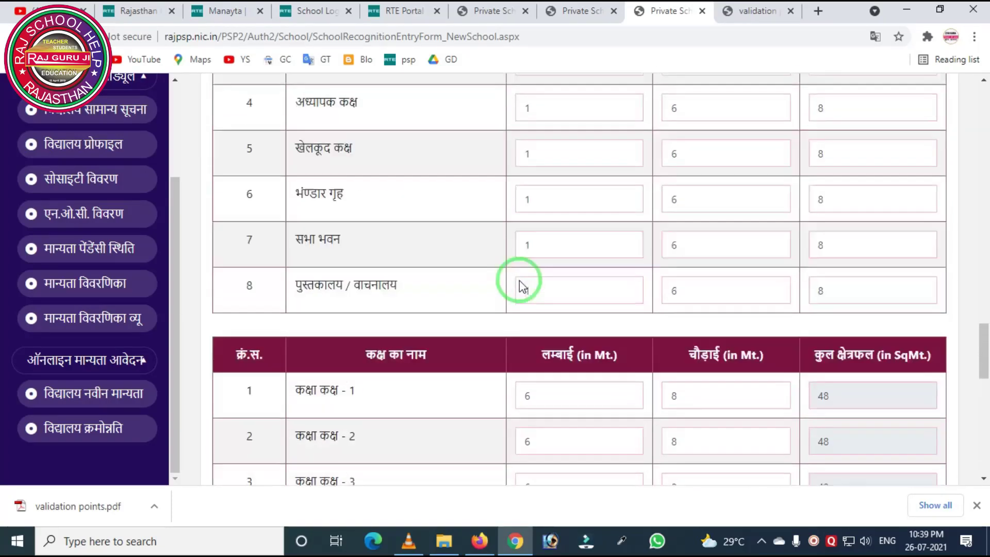
scroll(518, 280, "up", 10)
Step: Save the school building details (सुरक्षित करें) and dismiss the message
scroll(521, 282, "down", 17)
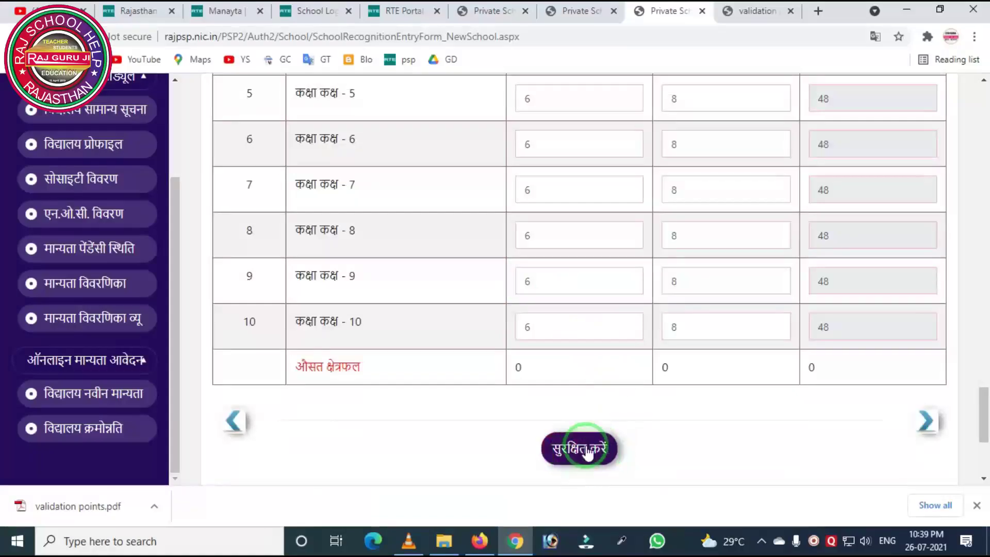
scroll(622, 447, "down", 4)
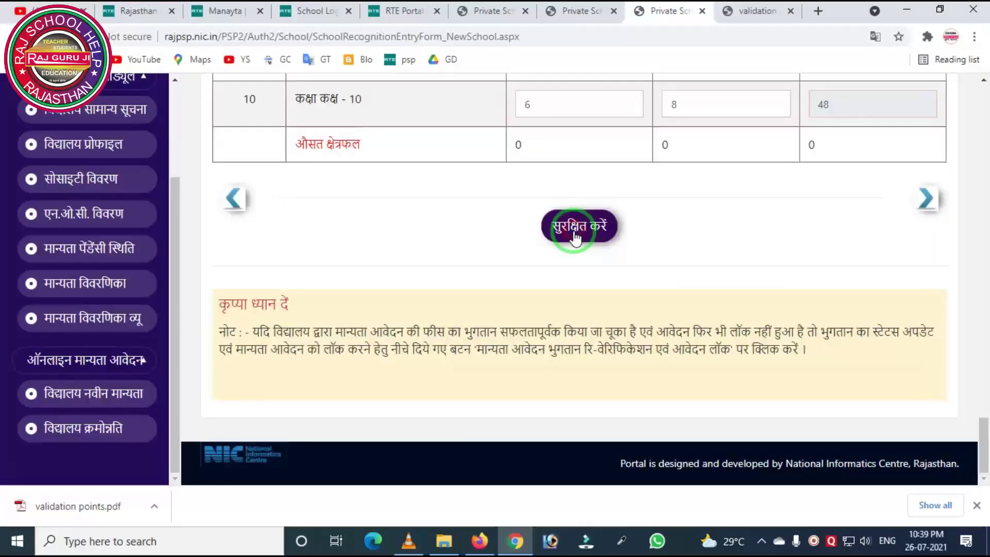
left_click(575, 235)
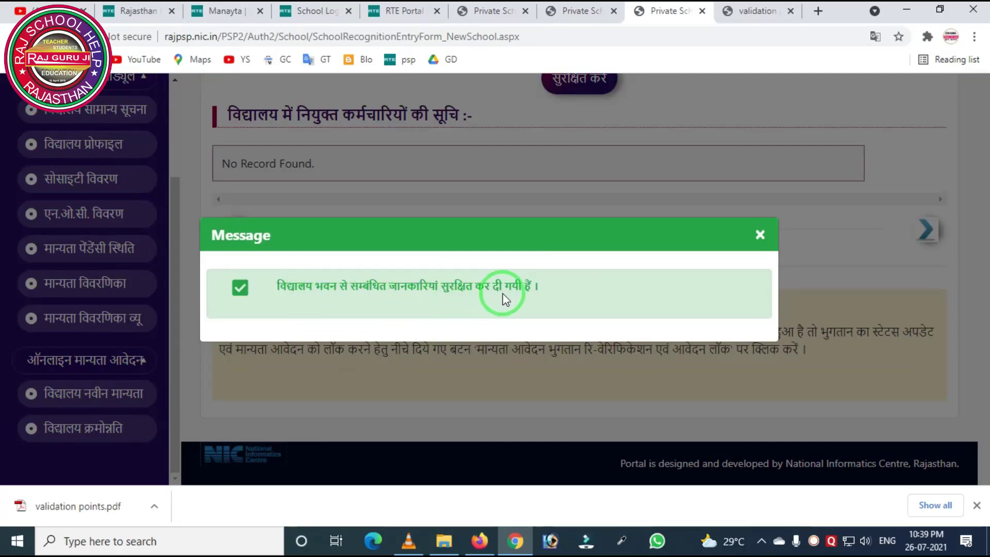
left_click(763, 237)
Step: Check the application's step progress and examine the employed staff details form in Step 3
scroll(524, 299, "up", 15)
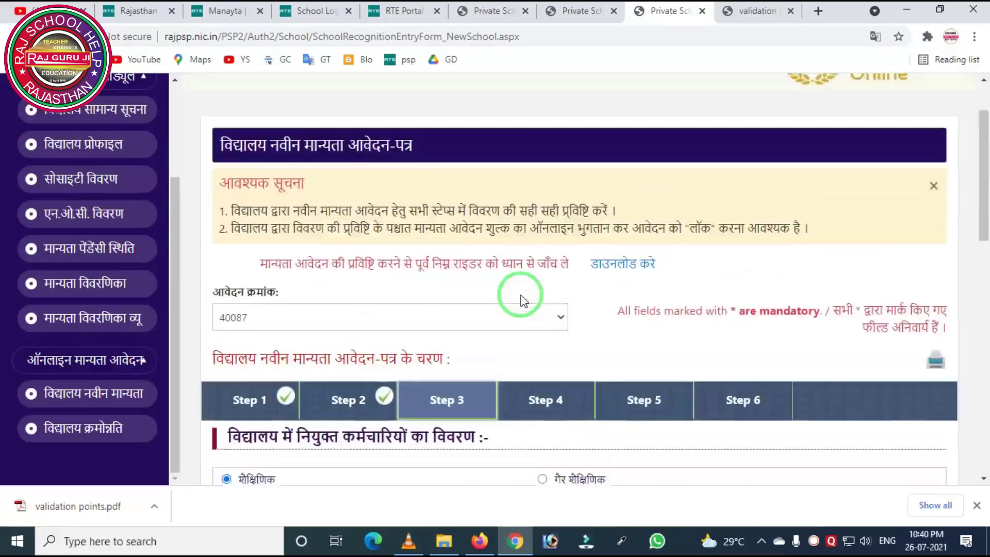
scroll(360, 287, "down", 4)
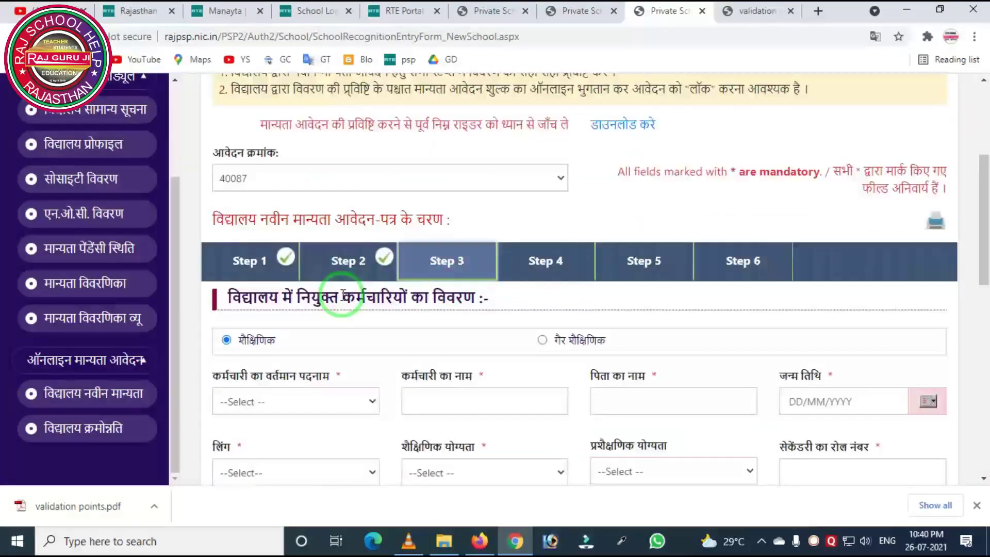
mouse_move(302, 236)
left_mouse_down()
mouse_move(343, 283)
mouse_move(395, 283)
left_mouse_up()
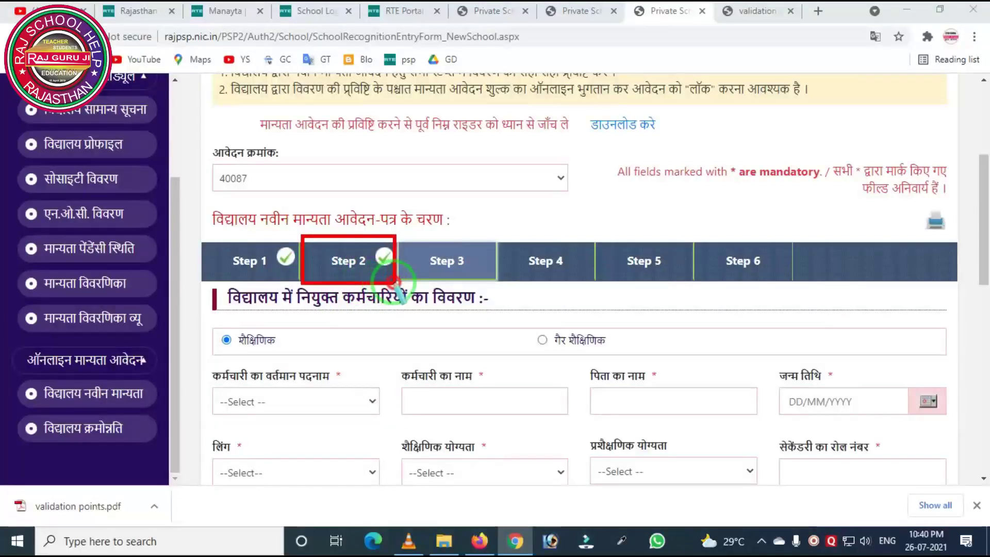
mouse_move(390, 203)
left_mouse_down()
mouse_move(449, 304)
mouse_move(505, 314)
left_mouse_up()
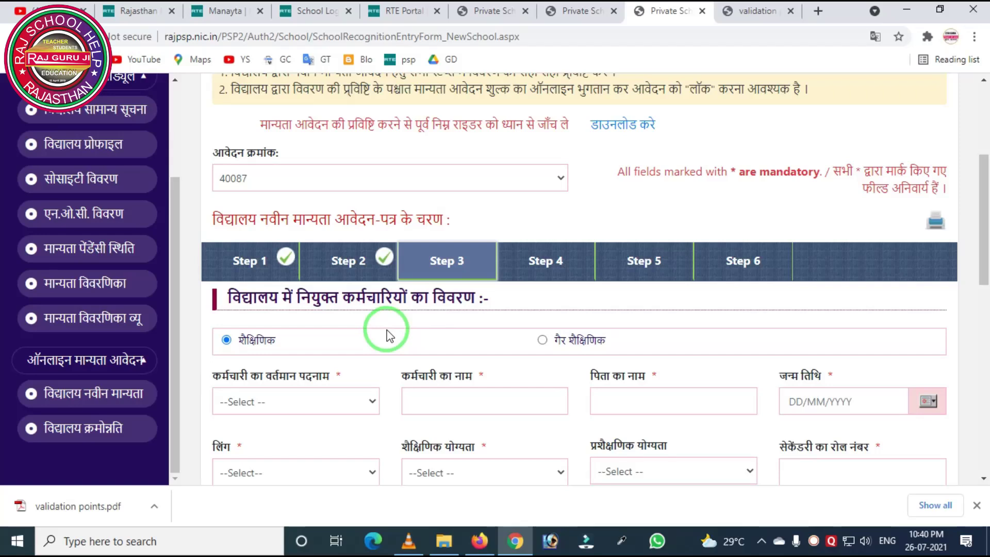
scroll(346, 335, "down", 1)
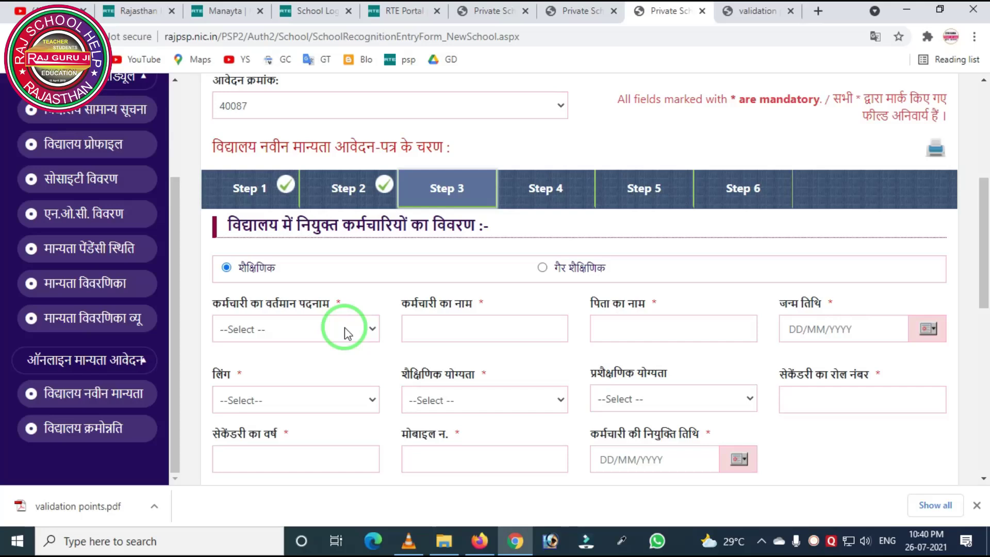
scroll(344, 334, "down", 1)
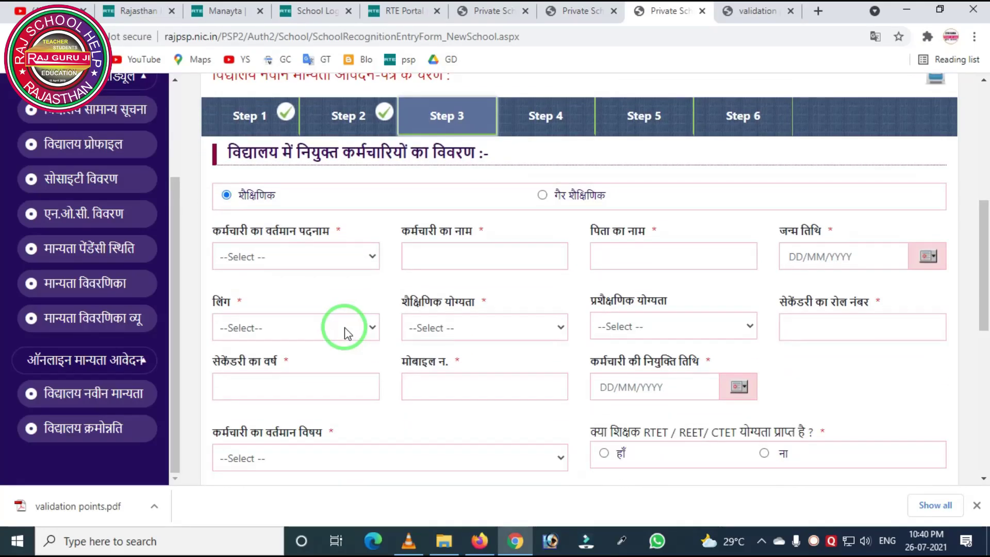
Step: Examine the teaching staff form fields, including the current designation options, employee's name, father's name, birth date and gender
key("ctrl+alt+d")
left_click_drag(226, 215, 307, 285)
right_click(307, 284)
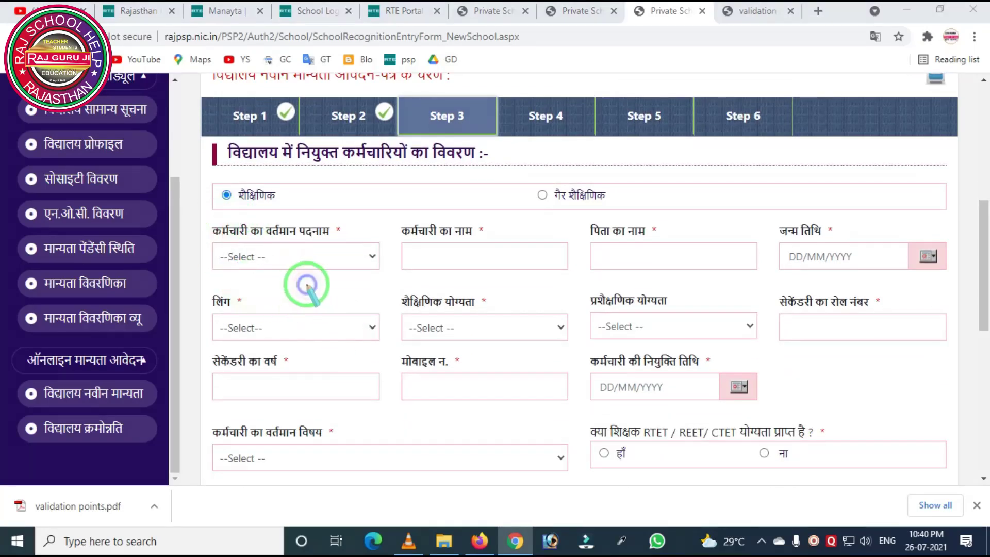
left_click(360, 257)
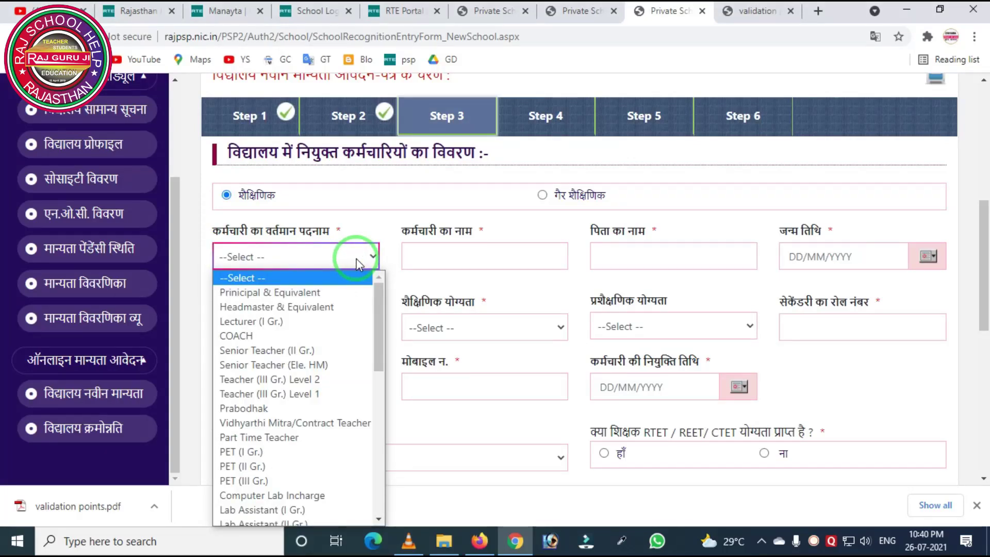
left_click(349, 242)
left_click(435, 249)
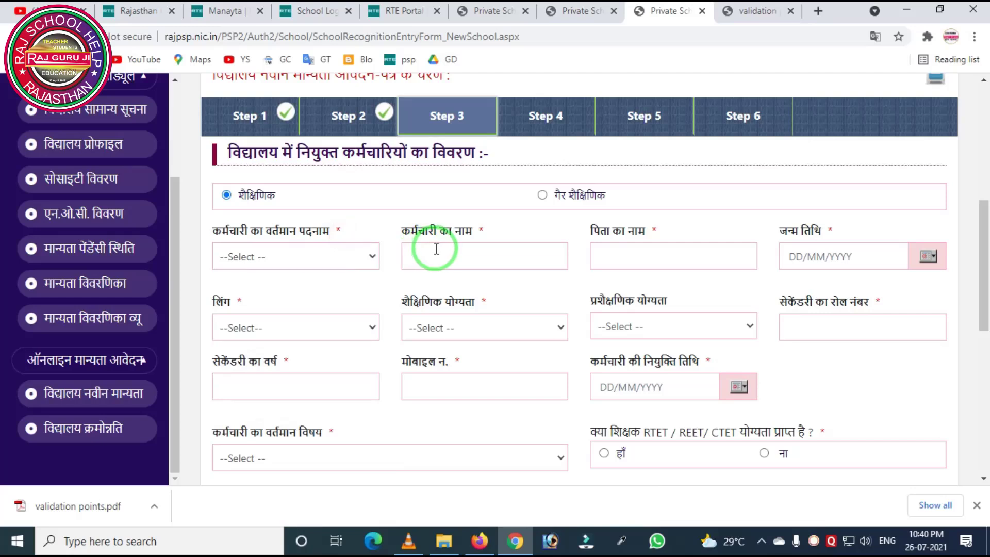
mouse_move(369, 212)
left_mouse_down()
mouse_move(401, 260)
mouse_move(484, 292)
left_mouse_up()
right_click(504, 281)
mouse_move(555, 215)
left_mouse_down()
mouse_move(610, 292)
mouse_move(658, 292)
left_mouse_up()
mouse_move(768, 213)
left_mouse_down()
mouse_move(782, 243)
mouse_move(845, 290)
left_mouse_up()
left_click_drag(199, 299, 330, 373)
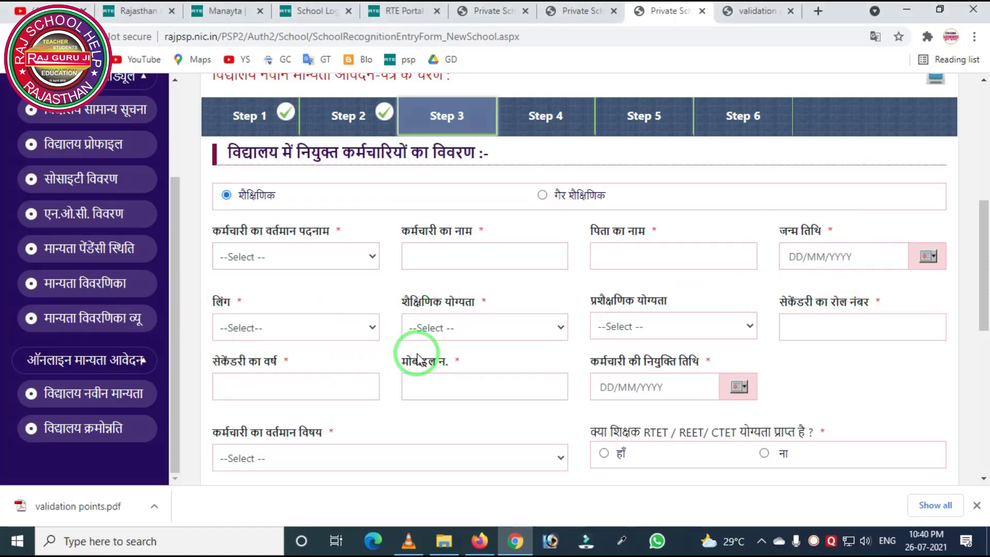
Step: Save the completed teaching employee record (सुरक्षित करें) and dismiss the message
scroll(428, 359, "down", 3)
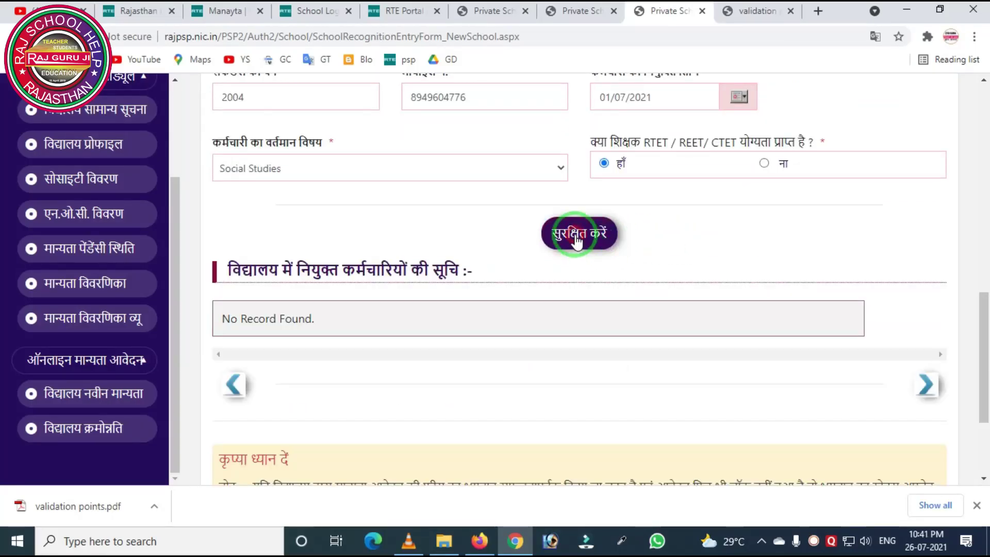
left_click(577, 239)
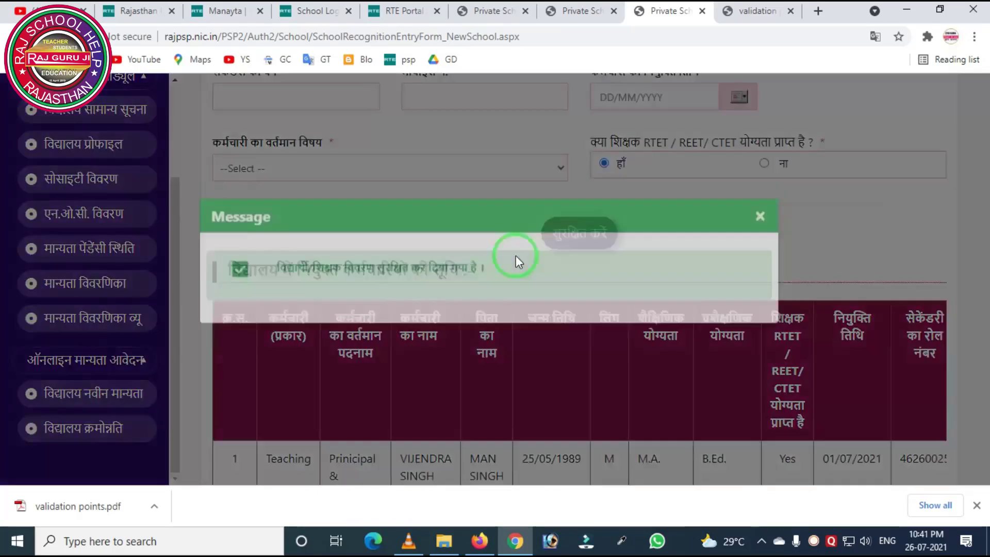
left_click(756, 235)
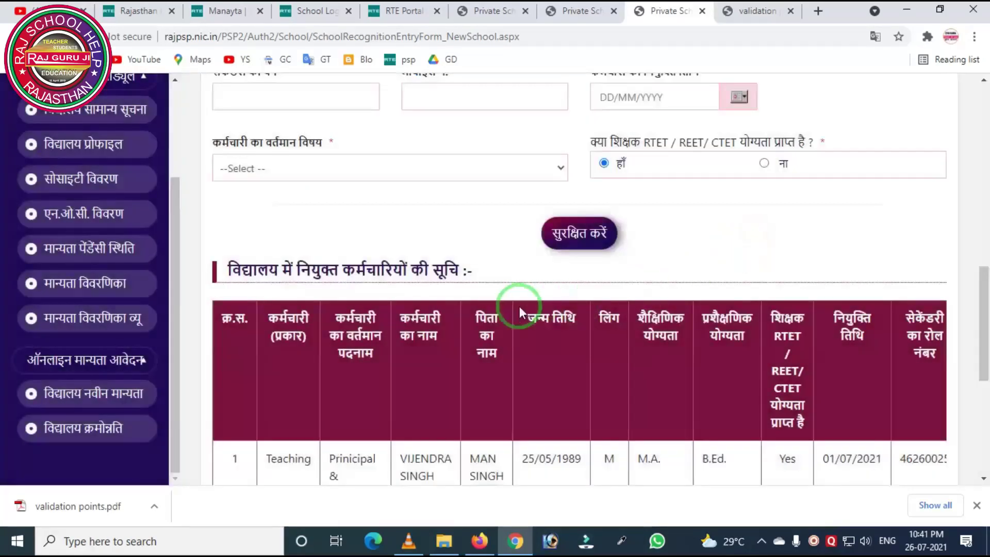
Step: Review the saved employee in the list of appointed staff and continue to Step 4 of the application
scroll(448, 299, "down", 3)
scroll(489, 309, "down", 2)
scroll(503, 304, "up", 8)
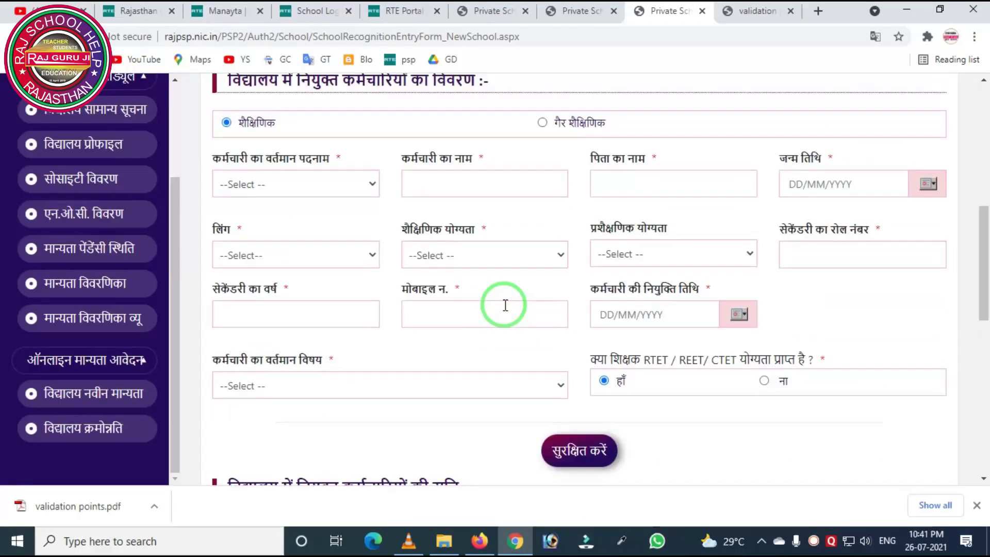
scroll(506, 305, "down", 1)
scroll(504, 306, "down", 5)
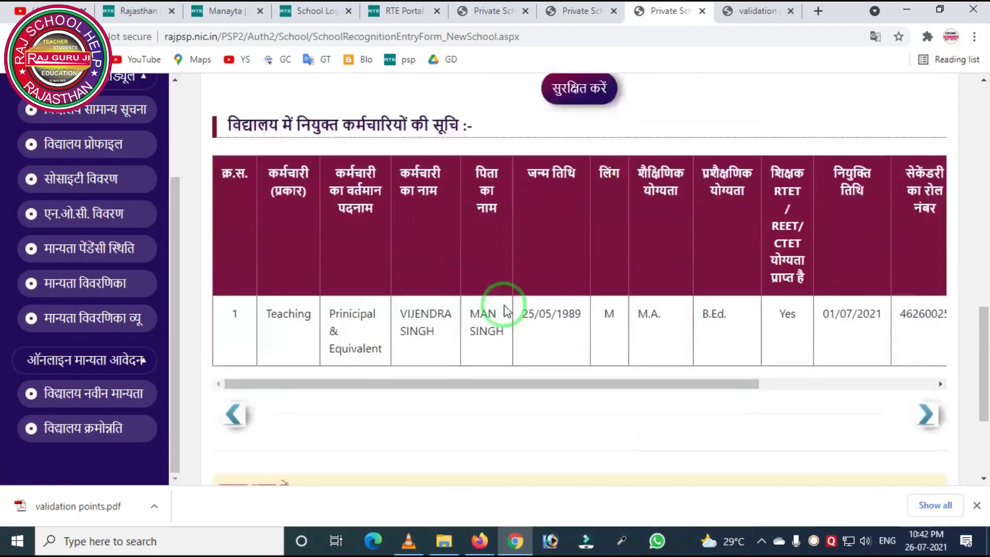
scroll(567, 325, "down", 2)
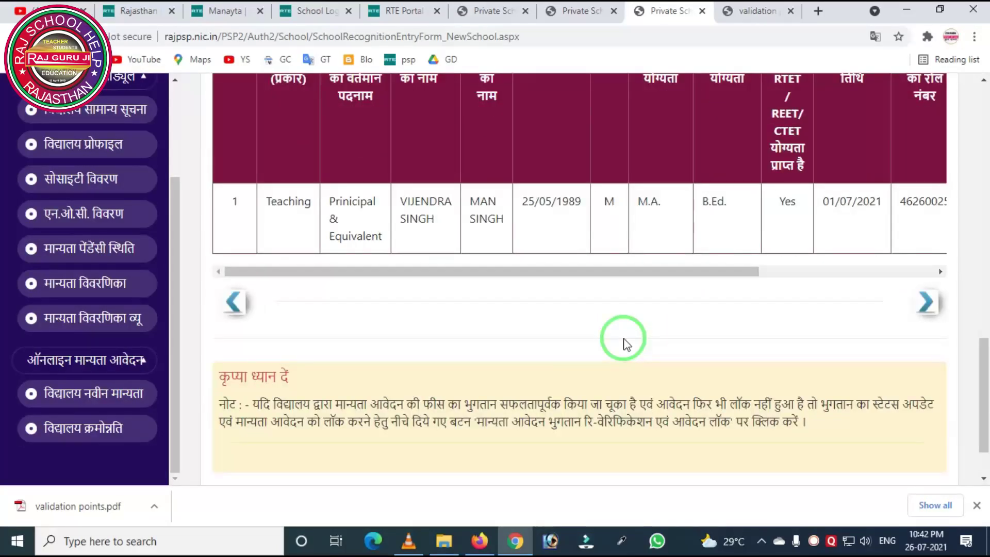
left_click(920, 303)
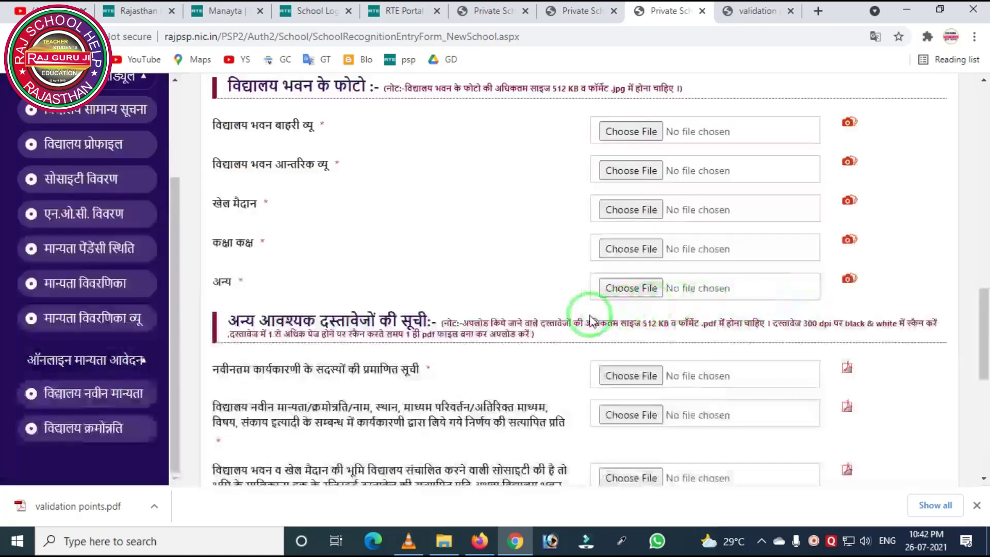
Step: Check the application's step progress and the document upload note for the registration details in Step 4
scroll(445, 288, "up", 15)
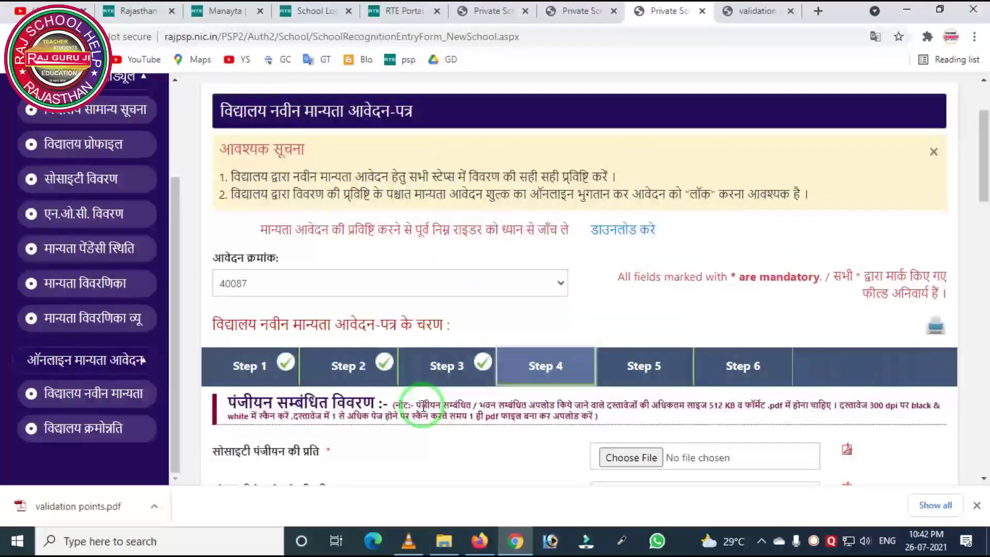
key("ctrl+alt+d")
left_click_drag(392, 346, 470, 394)
mouse_move(486, 323)
left_mouse_down()
mouse_move(487, 340)
mouse_move(567, 417)
left_mouse_up()
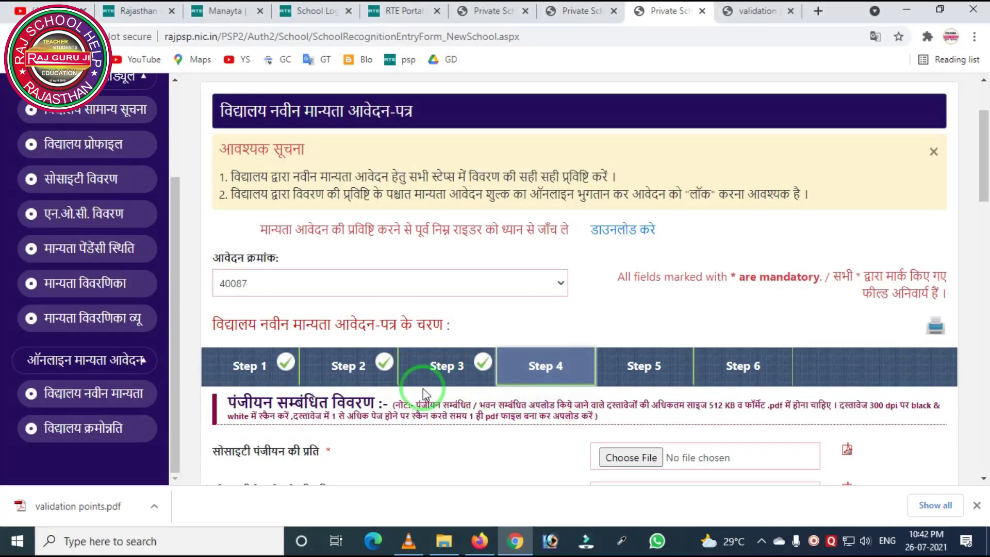
Step: Attach DEMO1.pdf from the Rajguruji folder on the Desktop as the society registration copy (सोसाइटी पंजीयन की प्रति)
scroll(386, 359, "down", 3)
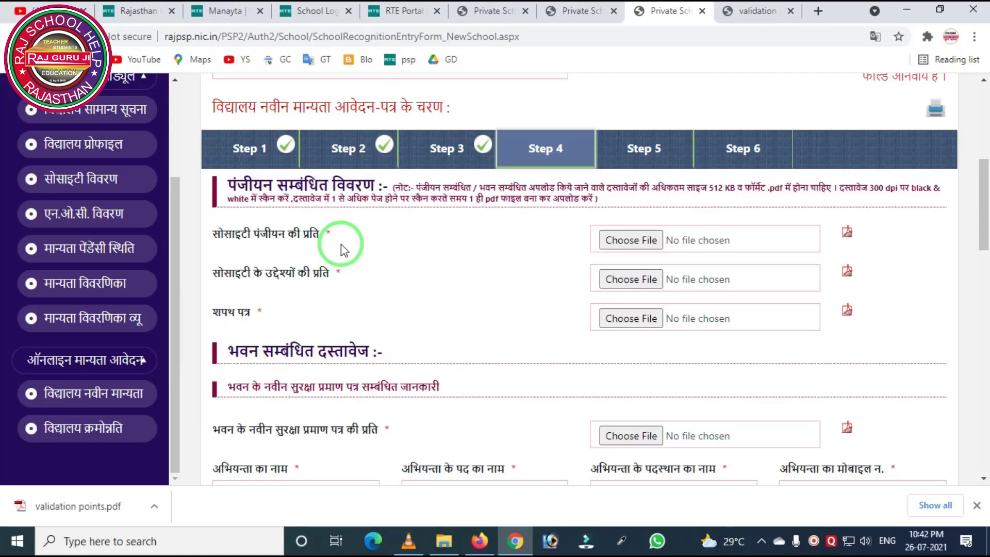
left_click(632, 241)
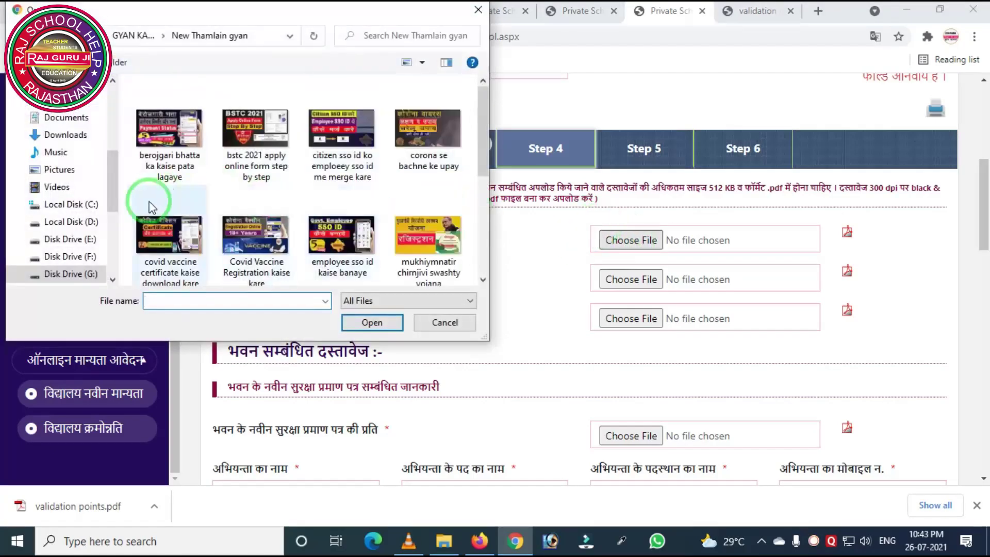
left_click(74, 107)
left_click(186, 136)
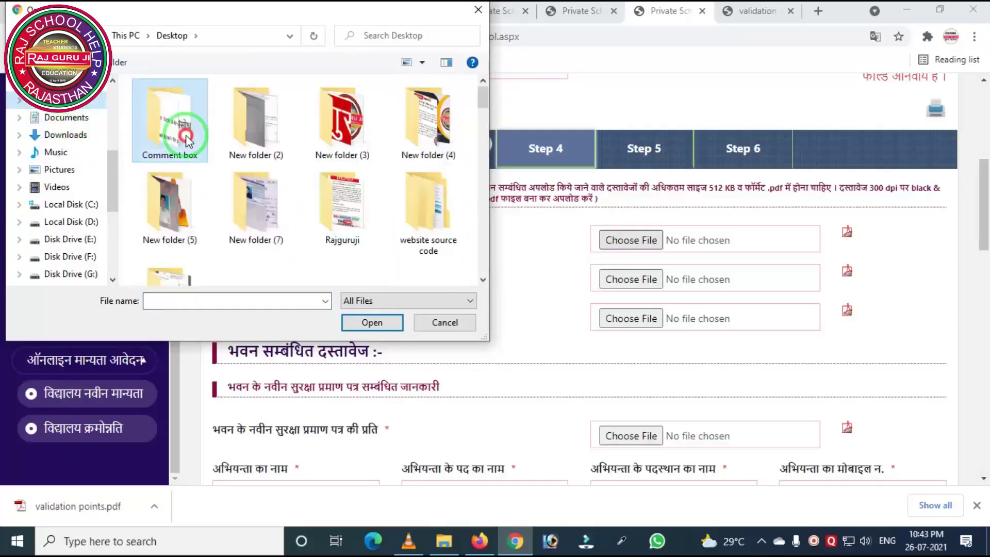
double_click(320, 207)
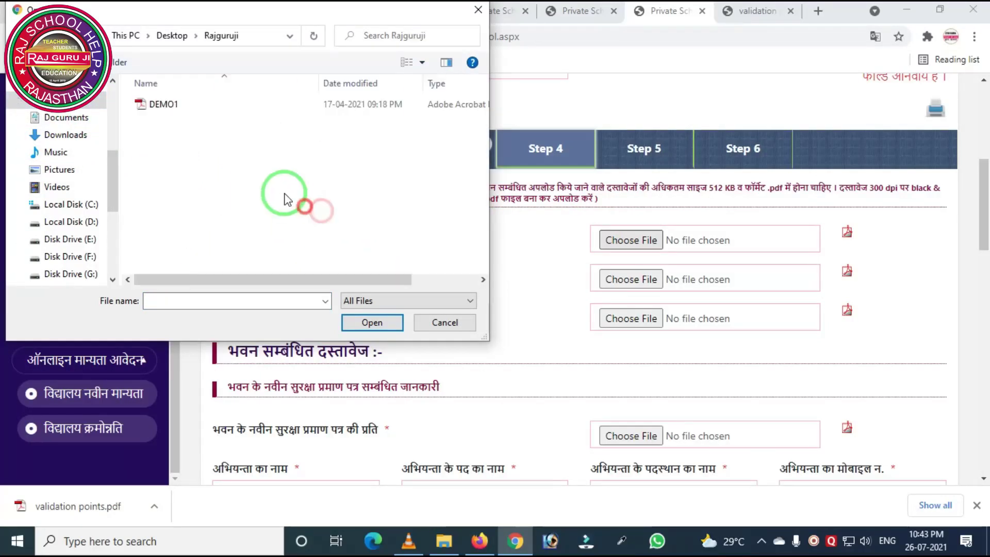
double_click(136, 104)
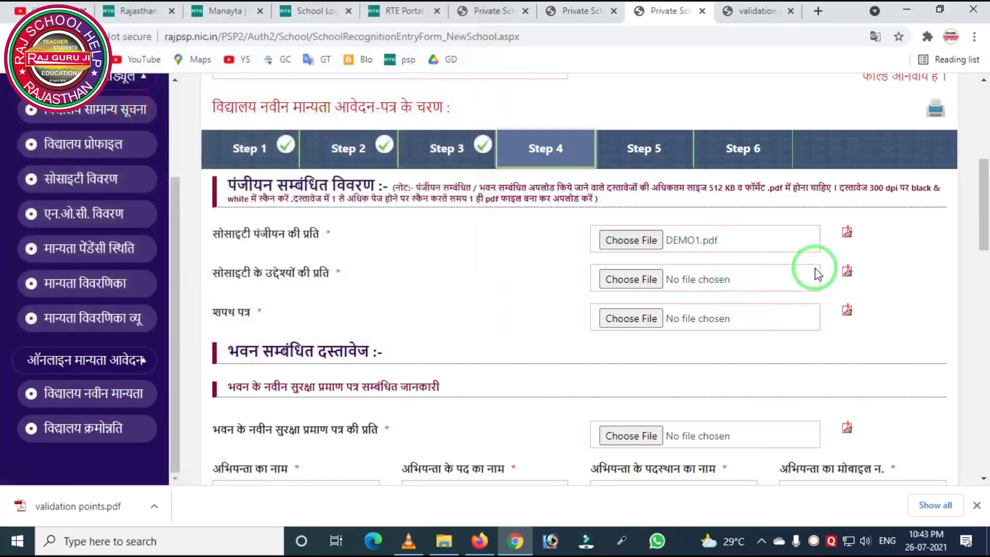
Step: Attach DEMO1.pdf as both the copy of the society's objectives (सोसाइटी के उद्देश्यों की प्रति) and the affidavit (शपथ पत्र)
left_click(636, 281)
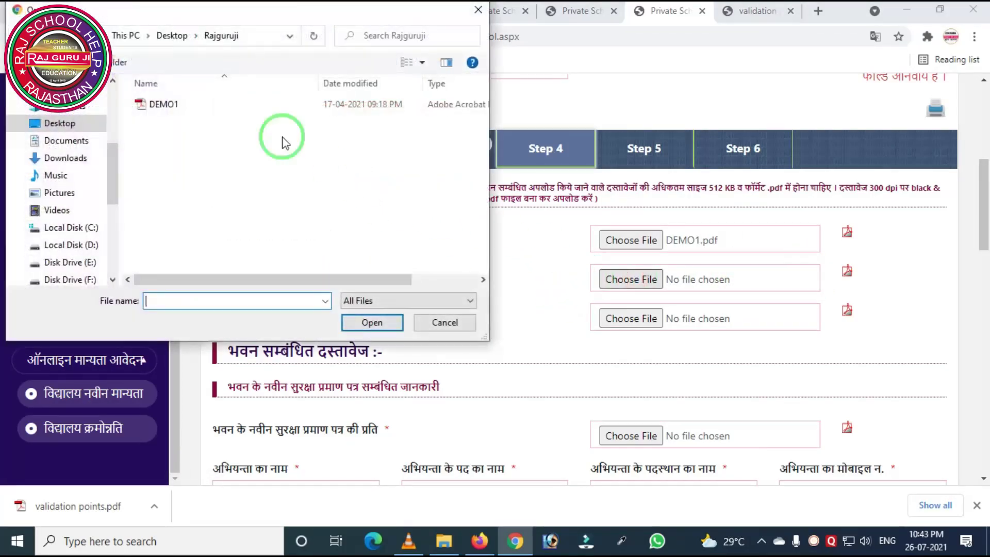
left_click(167, 103)
left_click(380, 322)
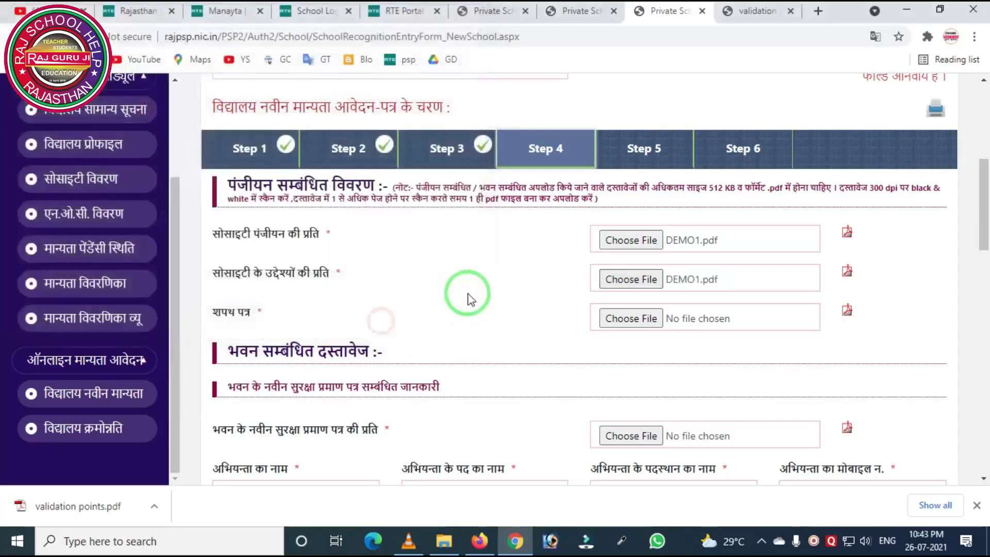
scroll(458, 293, "down", 1)
left_click(621, 247)
left_click(165, 104)
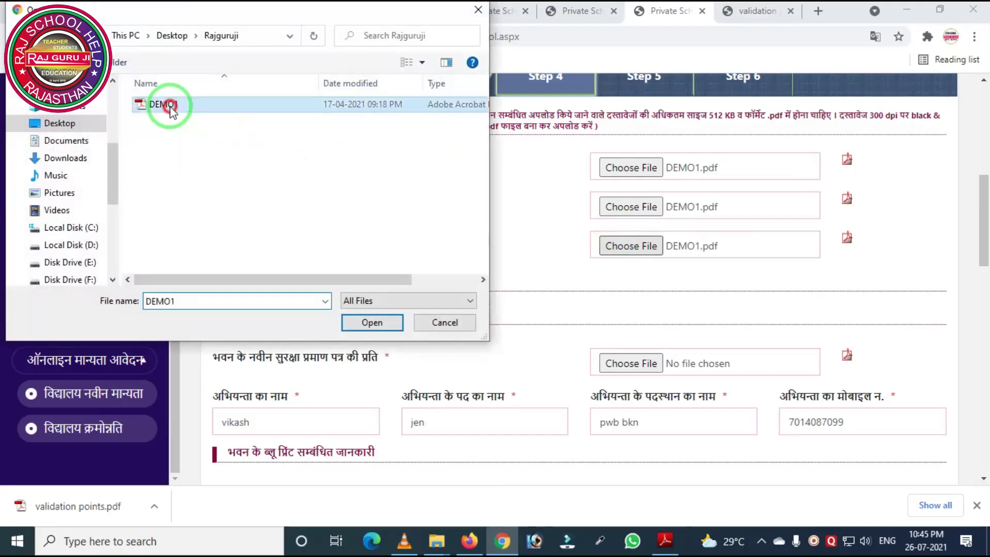
left_click(379, 324)
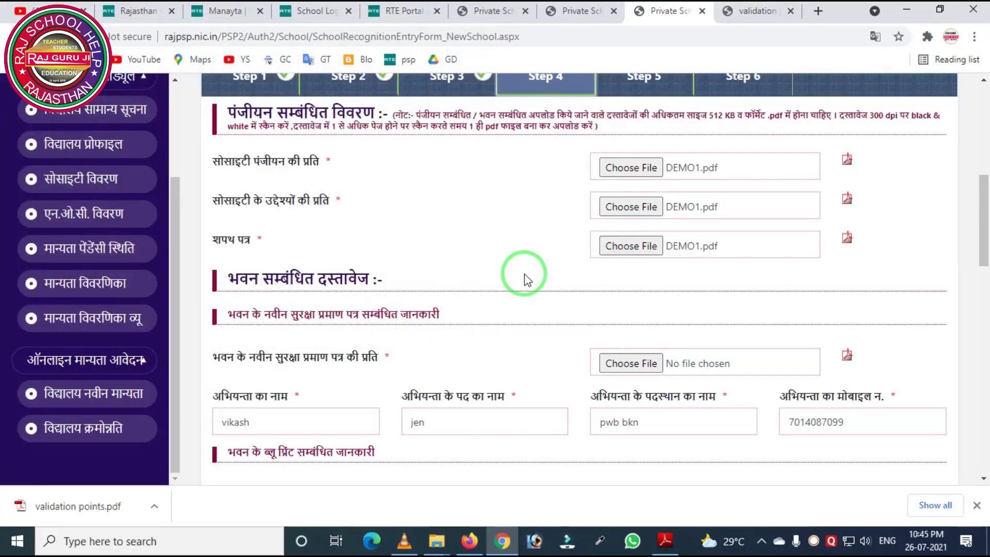
Step: Switch to Adobe Reader and read through the affidavit format (संलग्नक-1) on pages 16 and 17 of the guidelines PDF
left_click(663, 541)
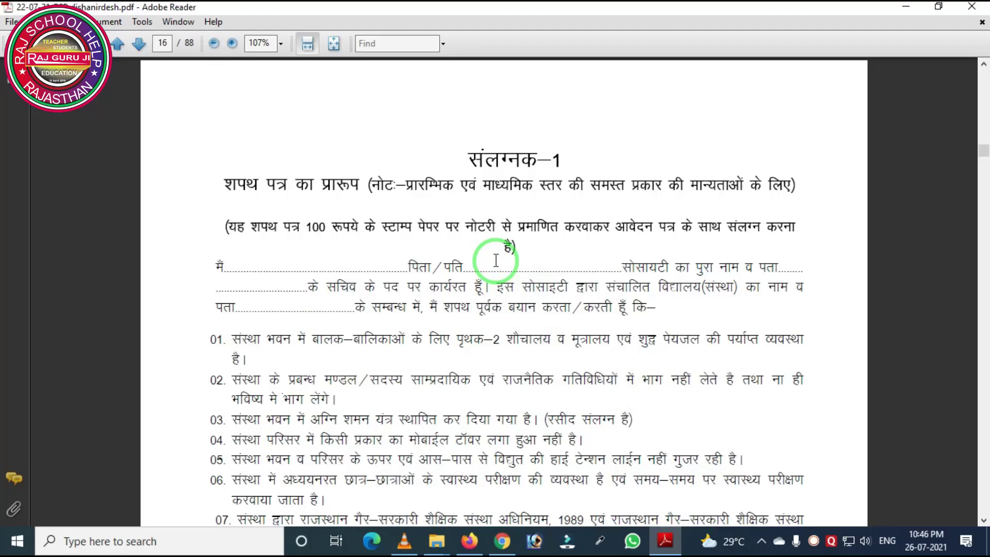
scroll(496, 260, "down", 5)
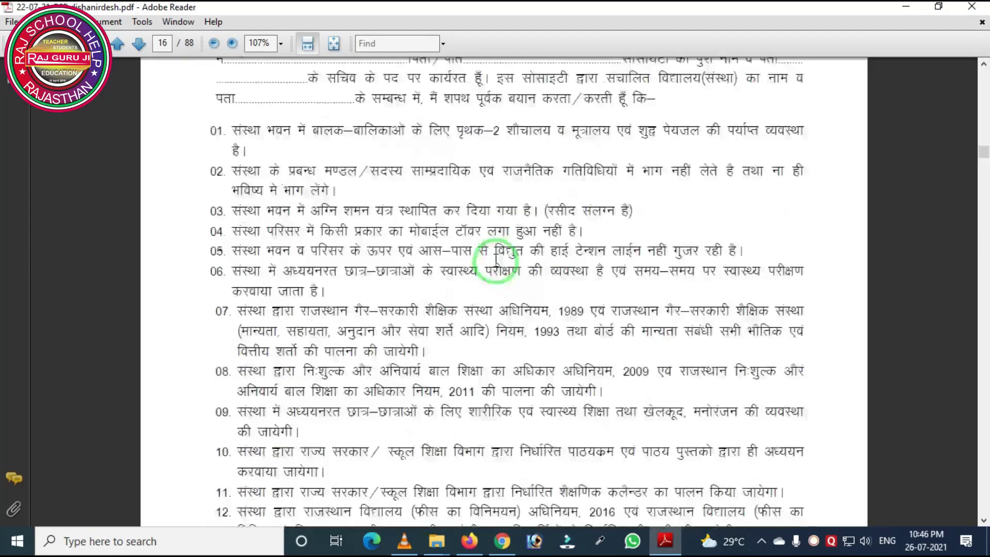
scroll(496, 260, "down", 10)
scroll(495, 261, "down", 10)
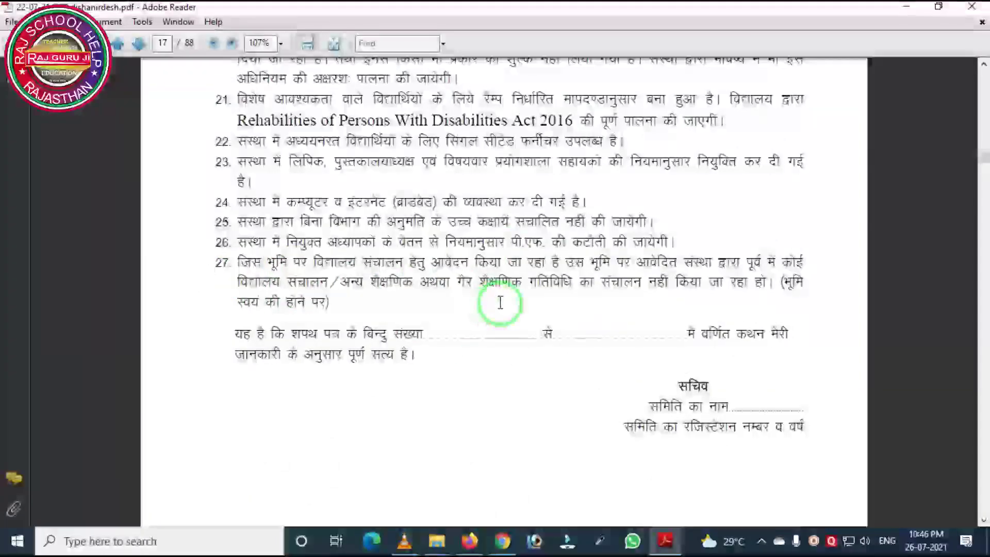
scroll(496, 304, "up", 10)
scroll(500, 304, "up", 10)
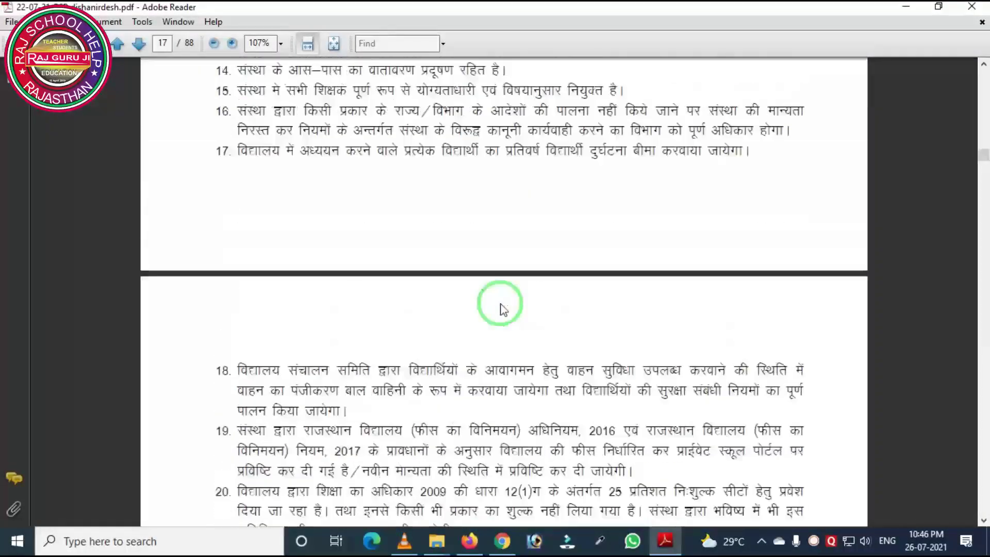
scroll(500, 303, "down", 1)
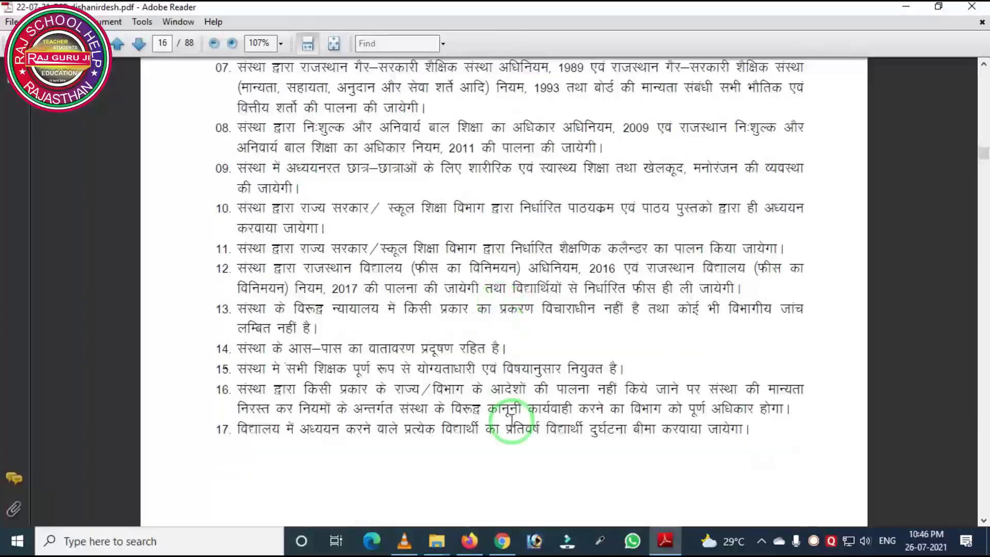
Step: Back in the Chrome application form, attach DEMO1.pdf as the building's new safety certificate copy (भवन के नवीन सुरक्षा प्रमाण पत्र की प्रति)
left_click(501, 540)
scroll(391, 289, "down", 1)
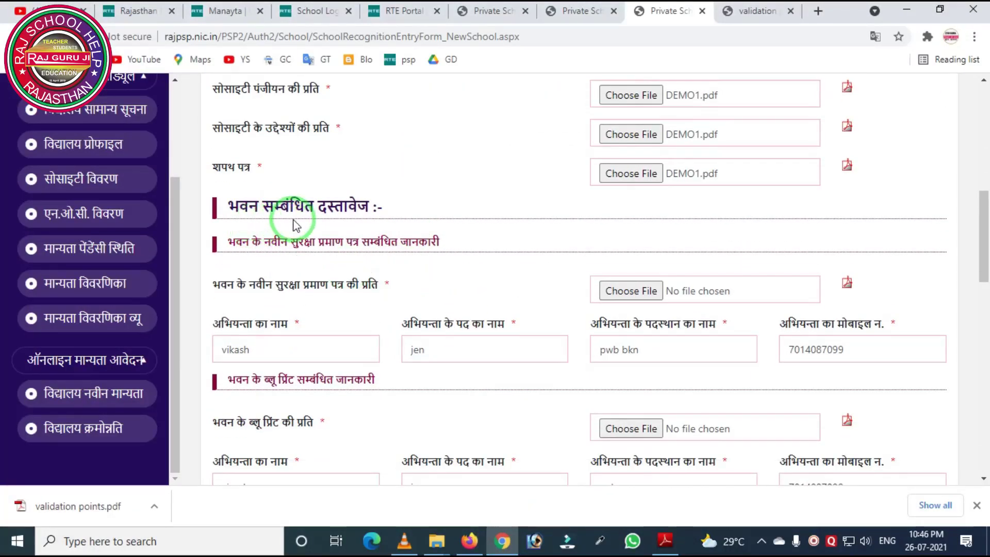
scroll(363, 241, "down", 1)
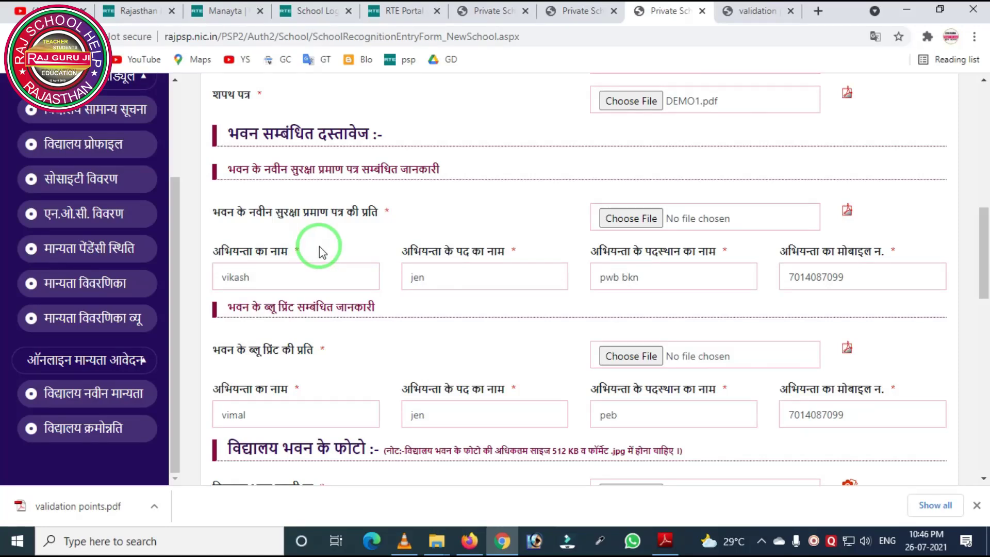
left_click(629, 218)
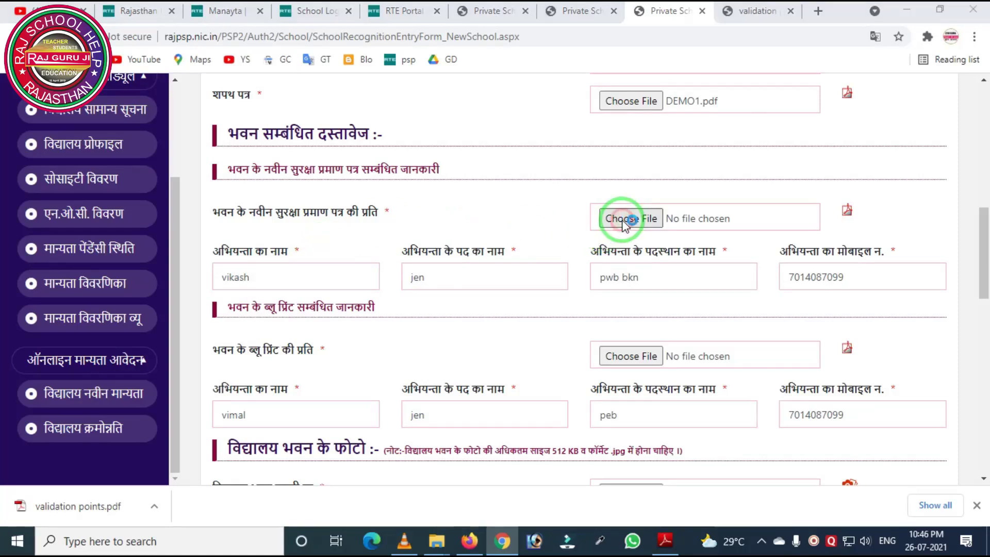
left_click(157, 104)
left_click(390, 322)
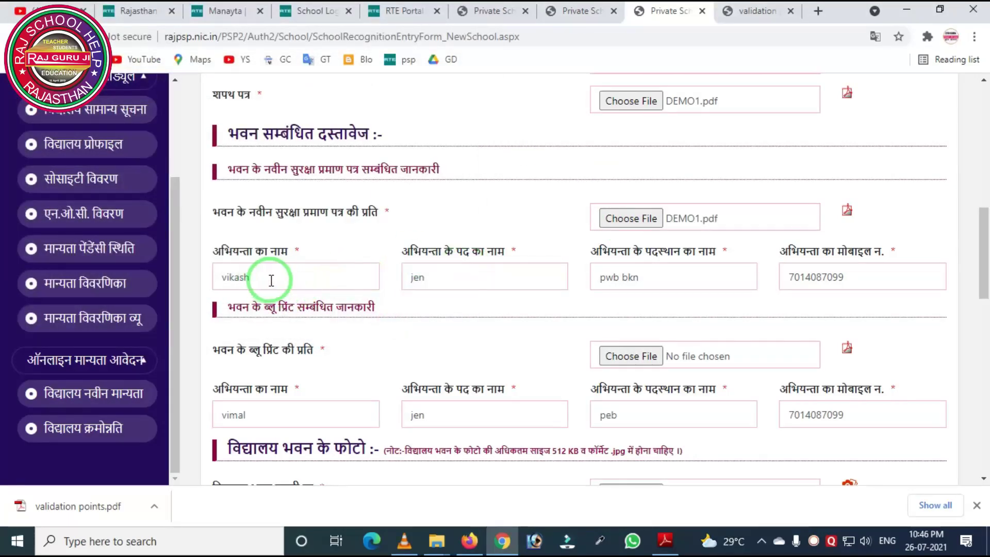
Step: Examine the engineer's name, post and posting-place fields under the building safety certificate section
left_click_drag(209, 230, 338, 315)
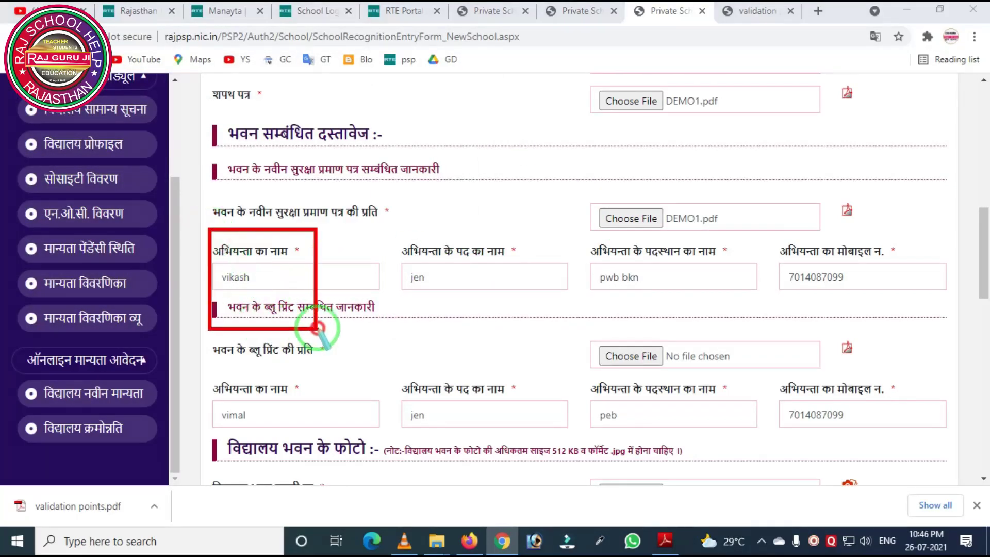
right_click(376, 291)
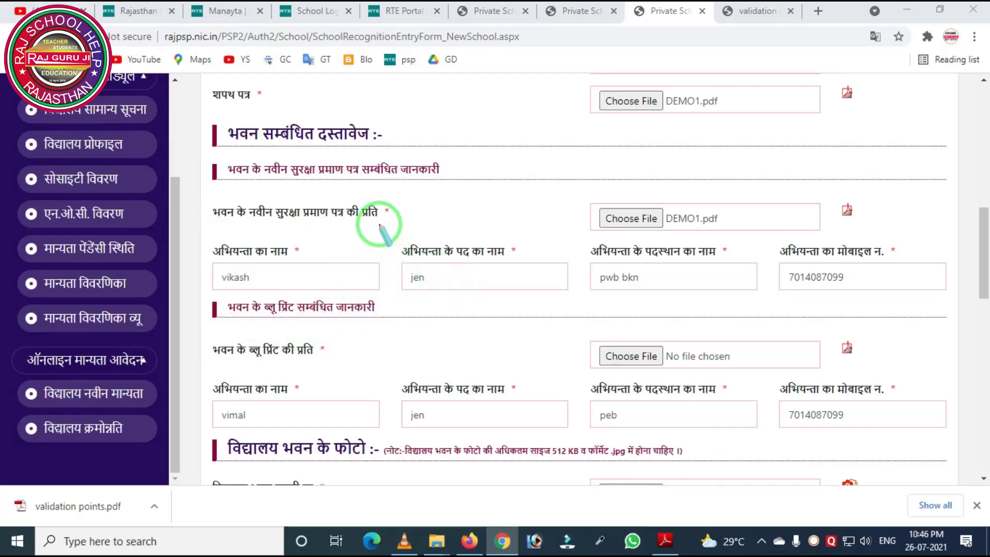
left_click_drag(378, 222, 454, 316)
right_click(537, 283)
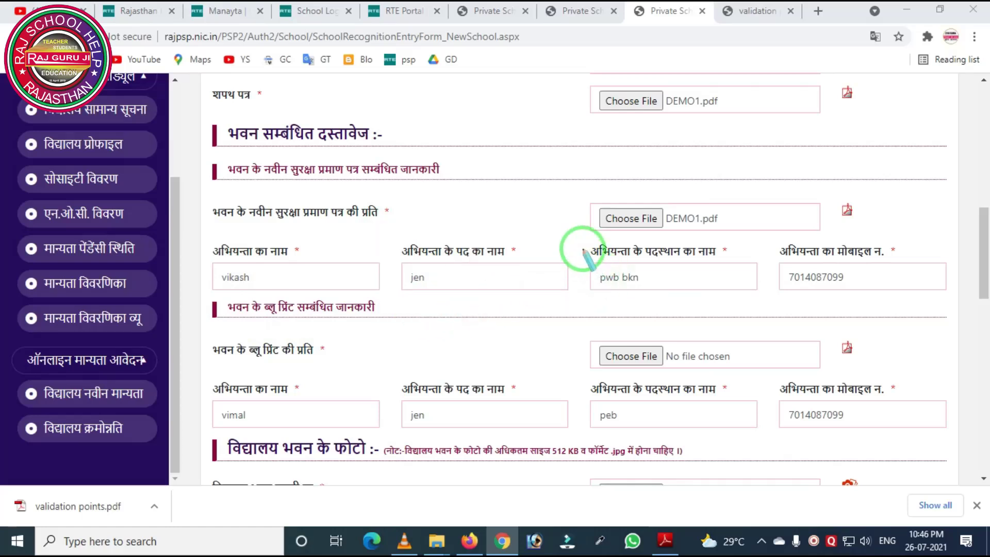
mouse_move(571, 225)
left_mouse_down()
mouse_move(647, 309)
mouse_move(757, 314)
left_mouse_up()
right_click(673, 292)
left_click_drag(565, 235, 763, 324)
right_click(572, 281)
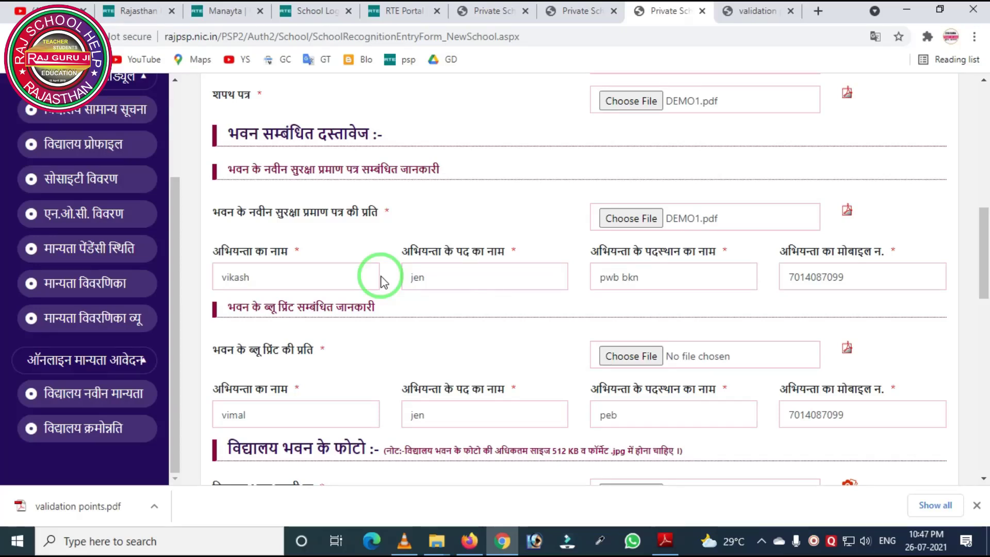
Step: Attach DEMO1.pdf as the copy of the building's blueprint (भवन के ब्लू प्रिंट की प्रति)
scroll(680, 268, "down", 3)
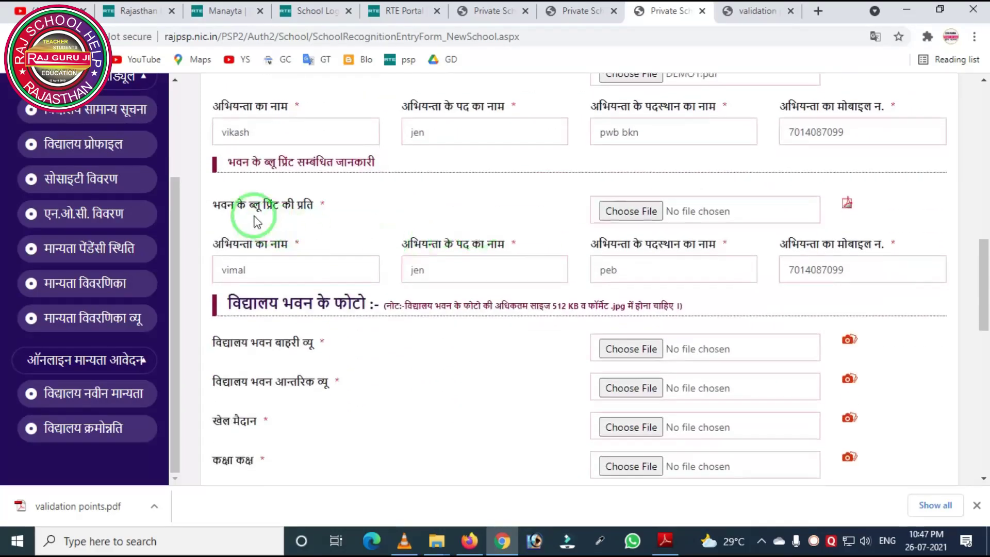
mouse_move(196, 140)
left_mouse_down()
mouse_move(288, 231)
mouse_move(421, 223)
left_mouse_up()
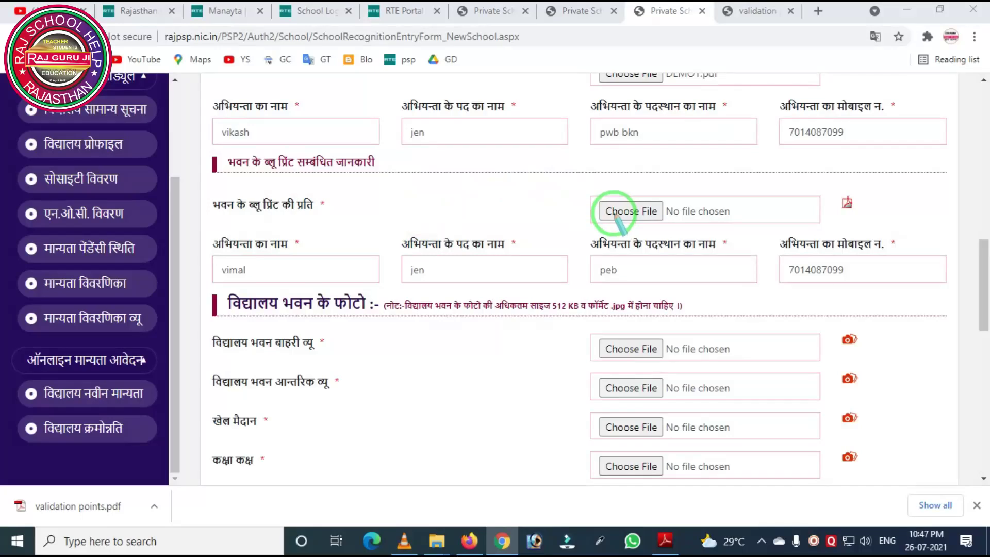
left_click(620, 216)
left_click(158, 105)
left_click(374, 325)
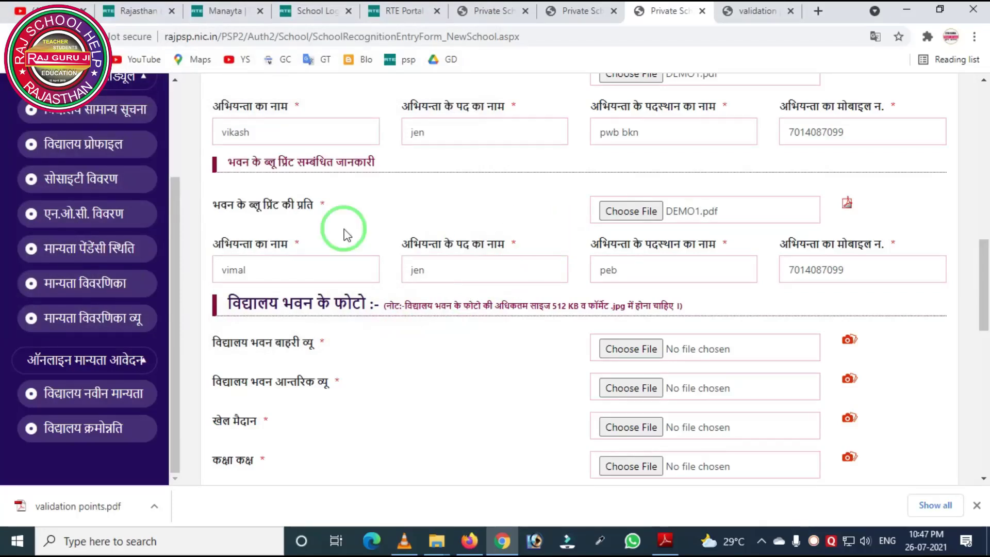
Step: Attach new manyat.jpg as the school building's exterior view photo (विद्यालय भवन बाहरी व्यू) and check the photo size and format note
scroll(360, 224, "down", 1)
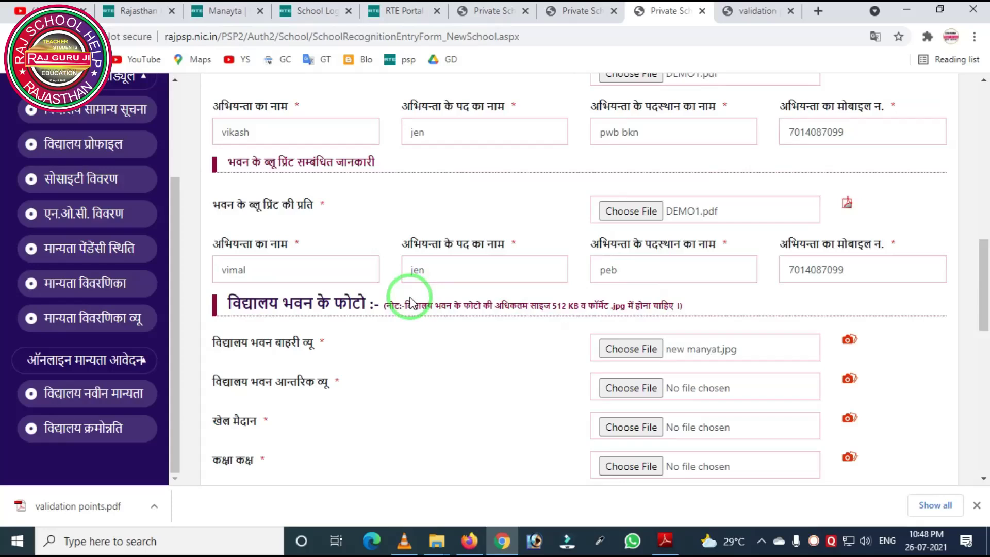
scroll(307, 291, "down", 1)
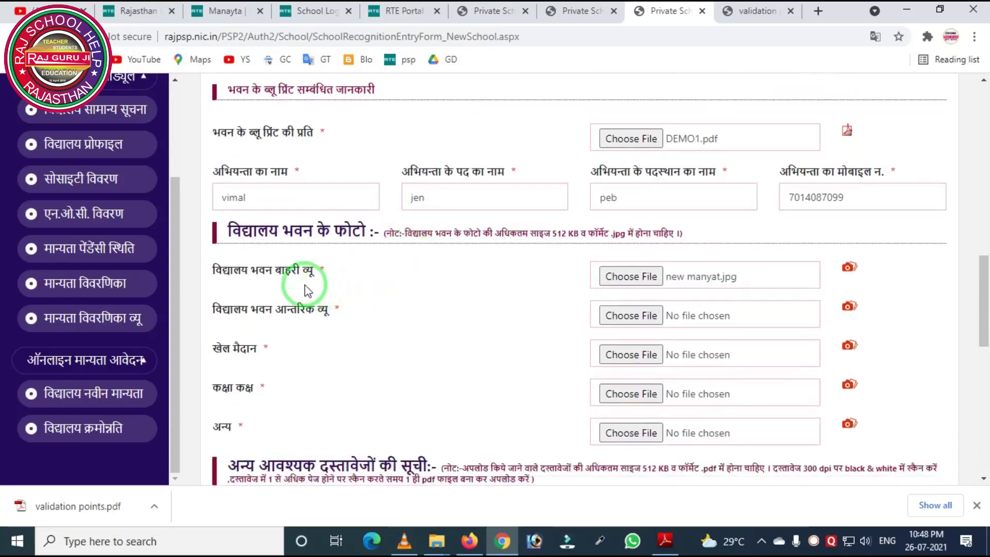
mouse_move(196, 192)
left_mouse_down()
mouse_move(336, 282)
mouse_move(430, 281)
left_mouse_up()
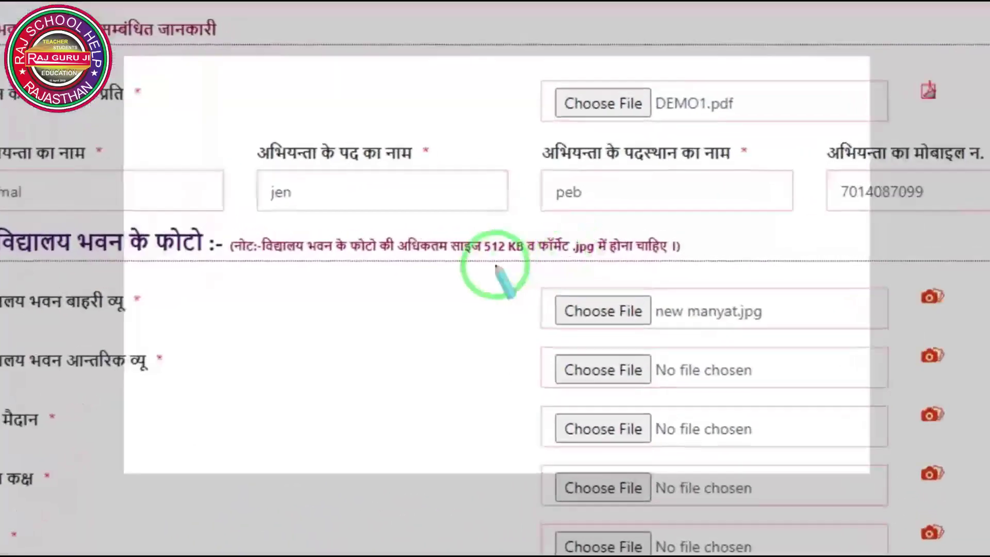
mouse_move(470, 242)
left_mouse_down()
mouse_move(523, 315)
mouse_move(583, 330)
left_mouse_up()
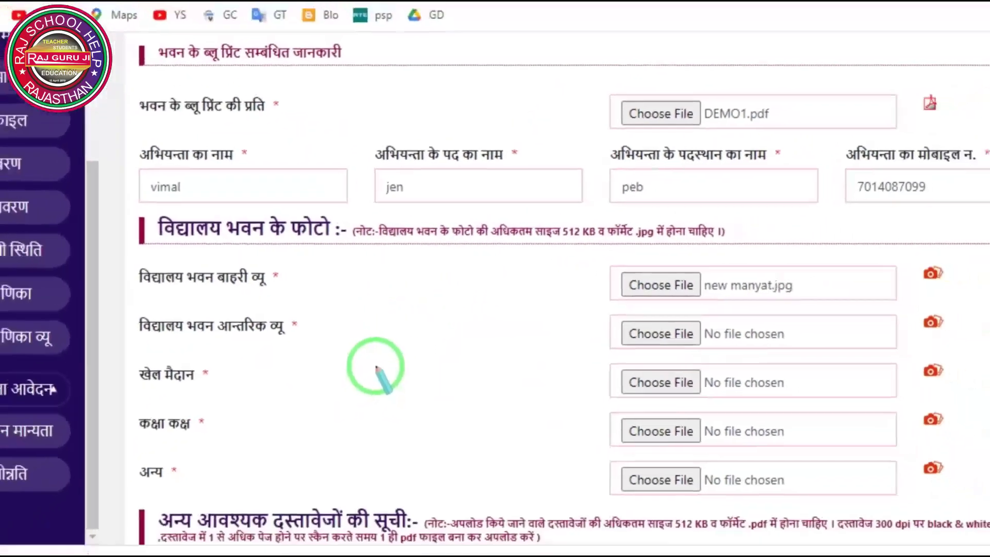
Step: Attach new manyat.jpg as the interior view, playground, classroom and other photos, and DEMO1.pdf for each of the other required documents
scroll(379, 368, "down", 1)
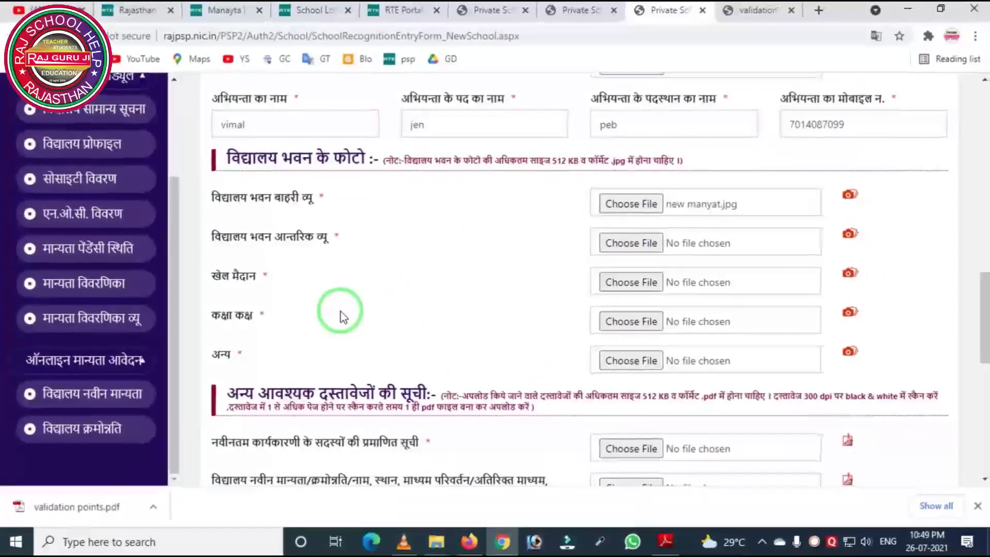
mouse_move(186, 170)
left_mouse_down()
mouse_move(222, 240)
mouse_move(382, 258)
left_mouse_up()
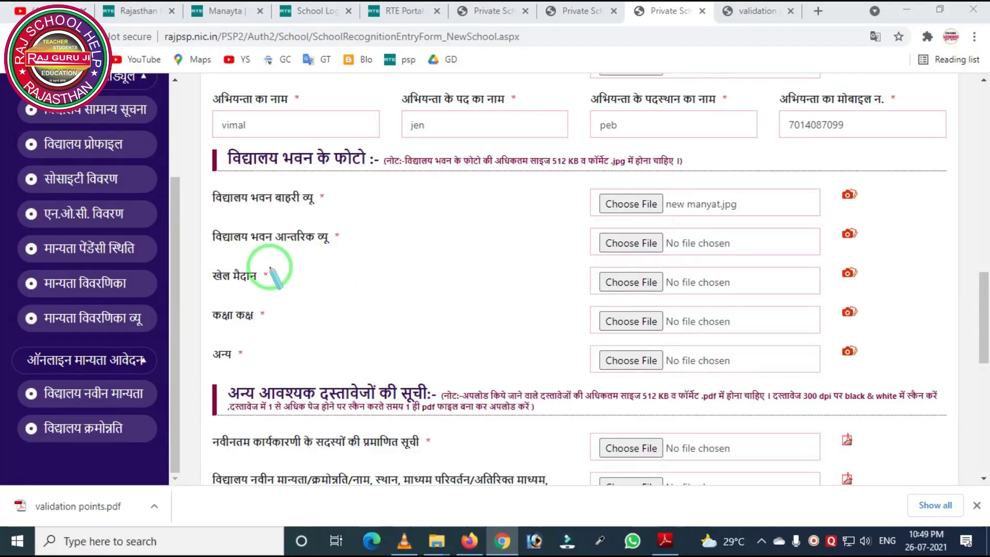
mouse_move(202, 203)
left_mouse_down()
mouse_move(217, 249)
mouse_move(402, 274)
left_mouse_up()
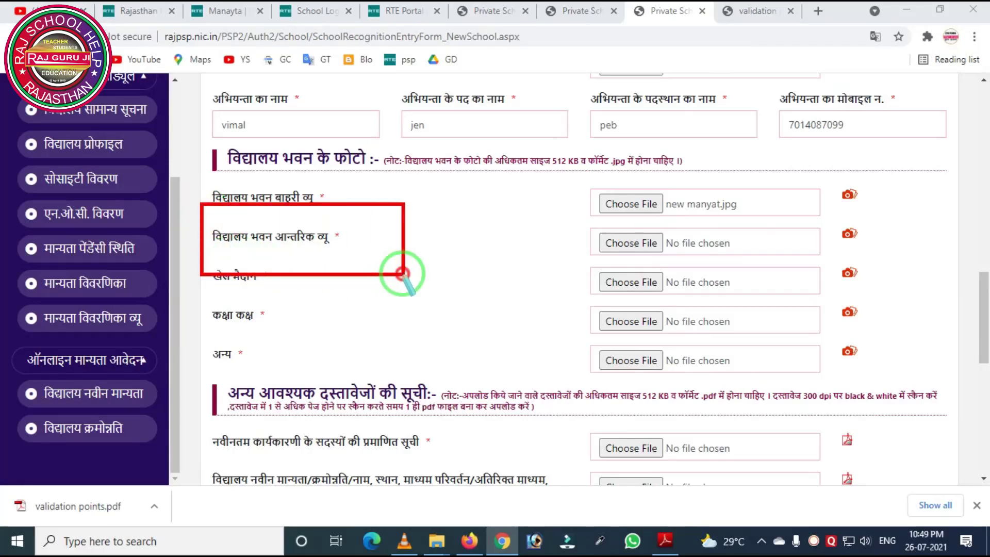
left_click_drag(402, 273, 398, 273)
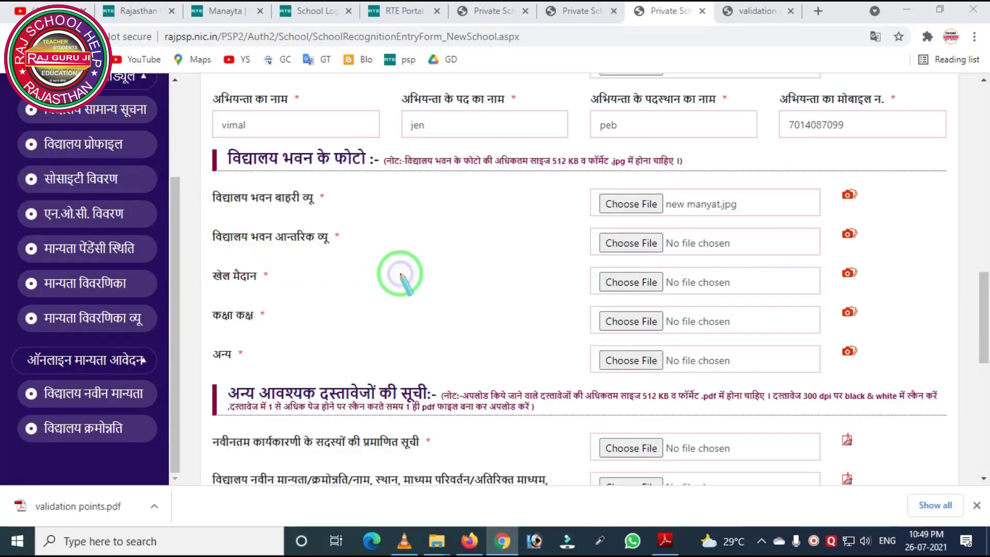
left_click_drag(202, 249, 287, 304)
right_click(328, 289)
mouse_move(185, 284)
left_mouse_down()
mouse_move(214, 333)
mouse_move(309, 369)
left_mouse_up()
right_click(350, 319)
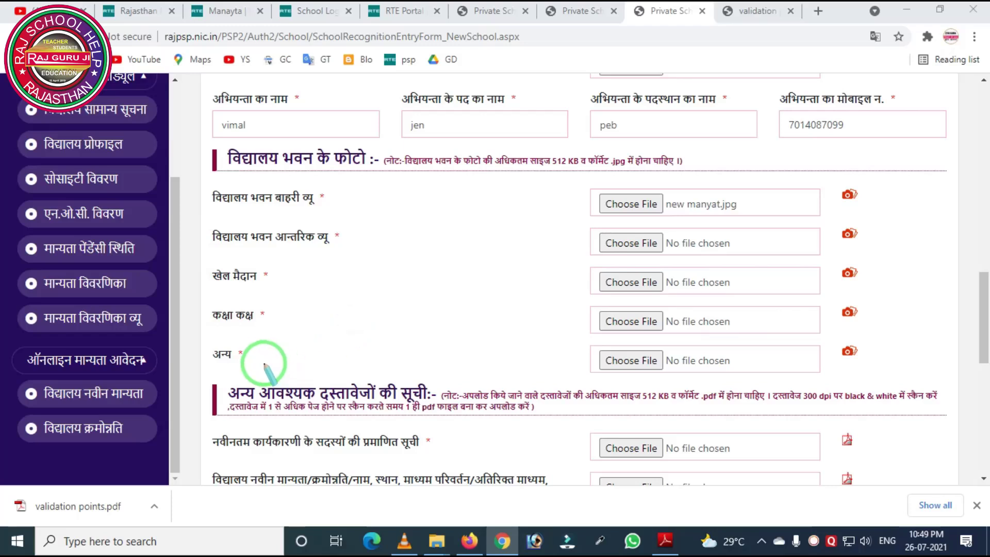
left_click_drag(188, 331, 267, 387)
right_click(313, 351)
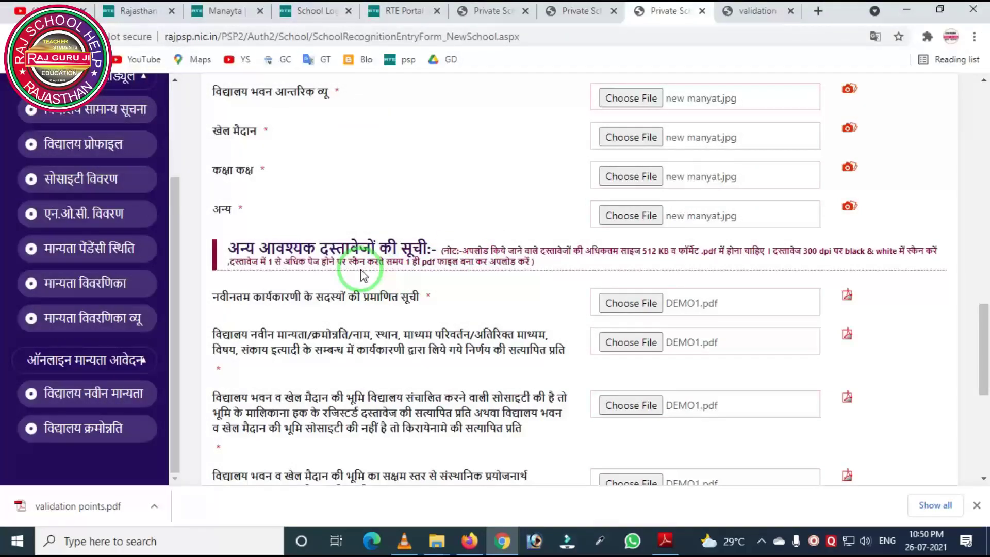
Step: Save the uploaded documents of the application and dismiss the message
scroll(360, 272, "down", 1)
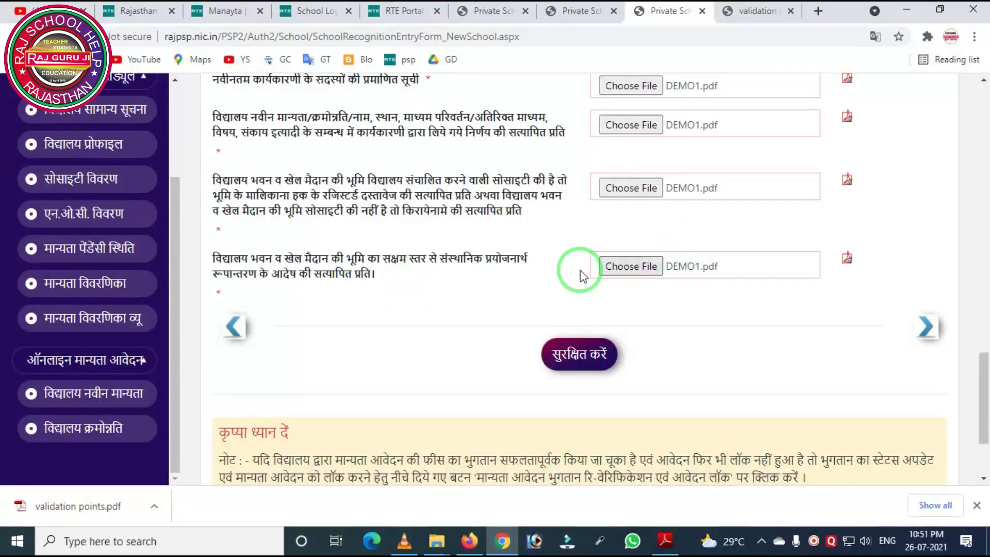
scroll(562, 274, "down", 3)
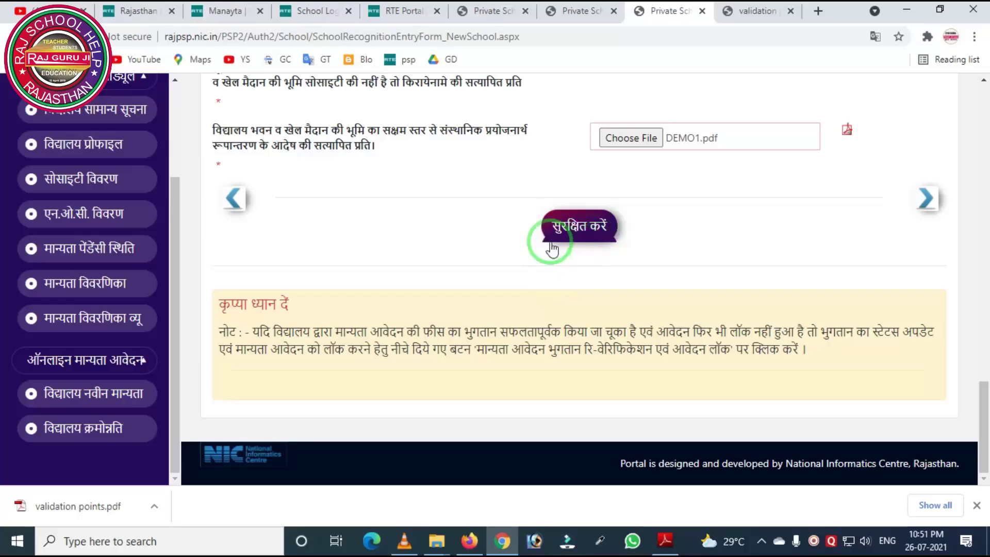
left_click(569, 227)
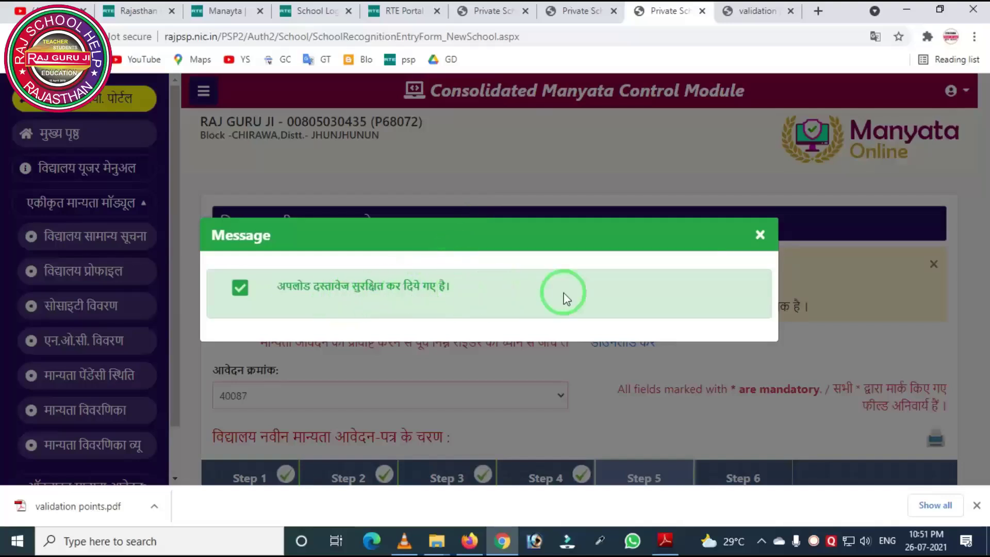
left_click(760, 235)
Step: In Step 5, set the application type to 1 to 8, answer हाँ to running classes 7 and 8 with class 6, and save
scroll(603, 317, "down", 3)
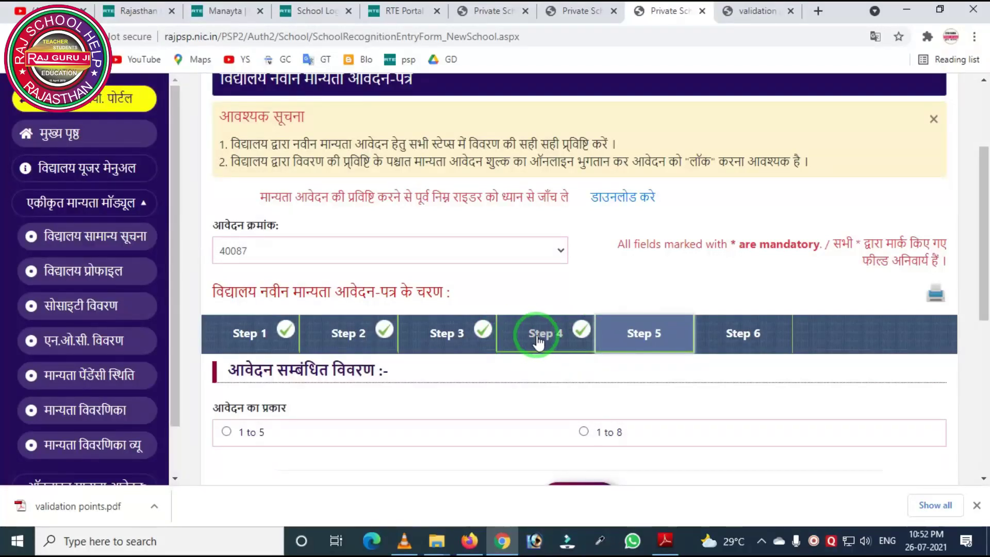
scroll(539, 338, "down", 1)
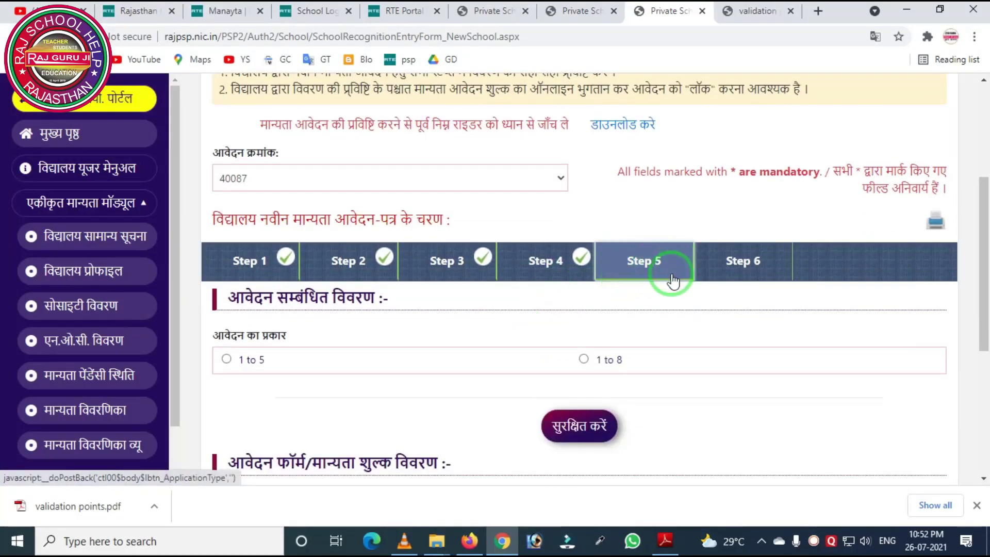
scroll(567, 286, "down", 1)
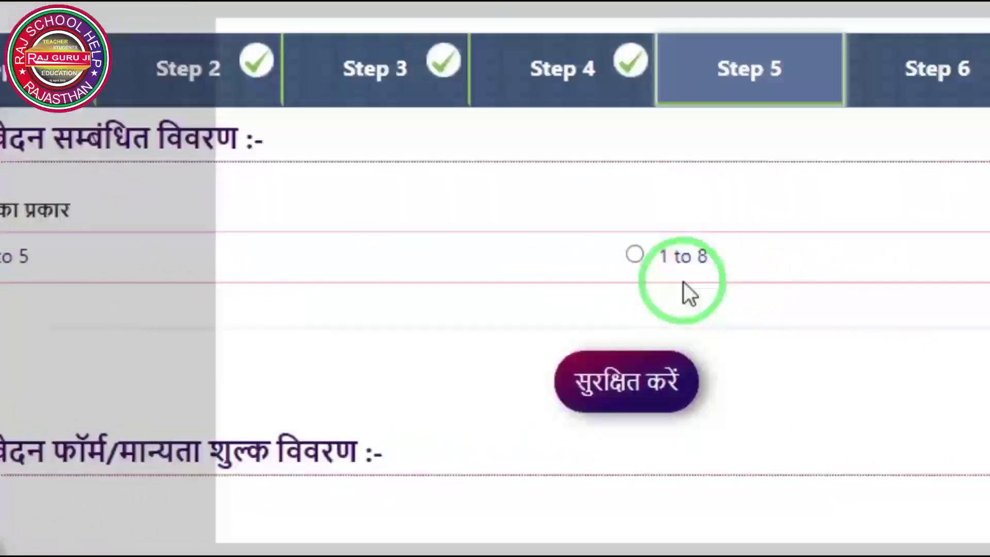
left_click(635, 254)
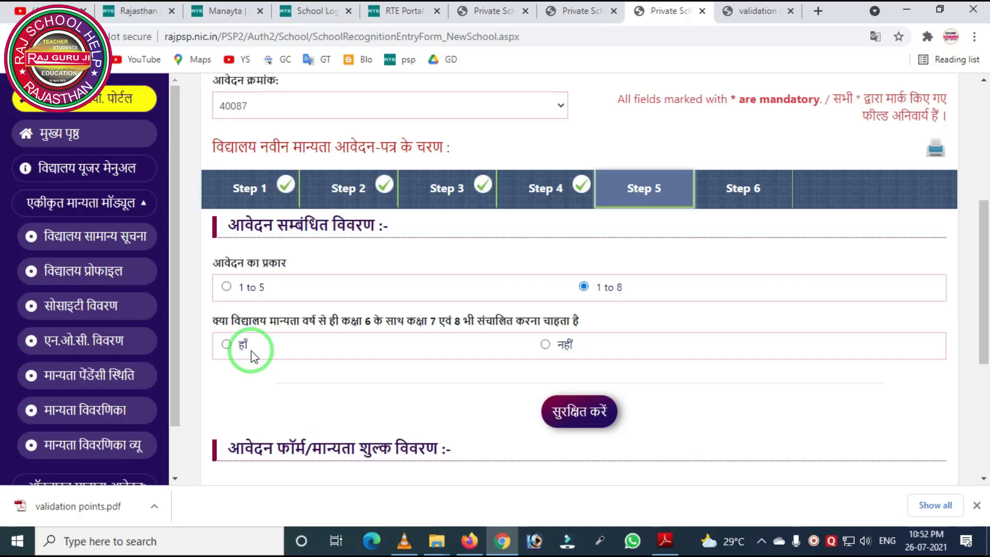
left_click(226, 344)
scroll(515, 366, "down", 1)
scroll(518, 369, "down", 1)
left_click(591, 347)
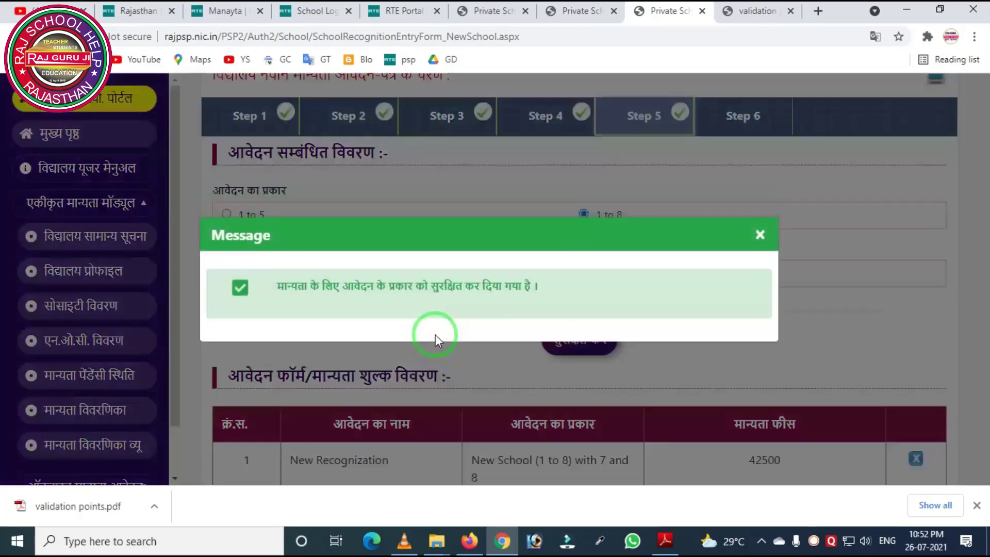
left_click(759, 235)
Step: Check the application form and recognition fee entry, and advance to the Step 6 fee details
scroll(449, 314, "down", 3)
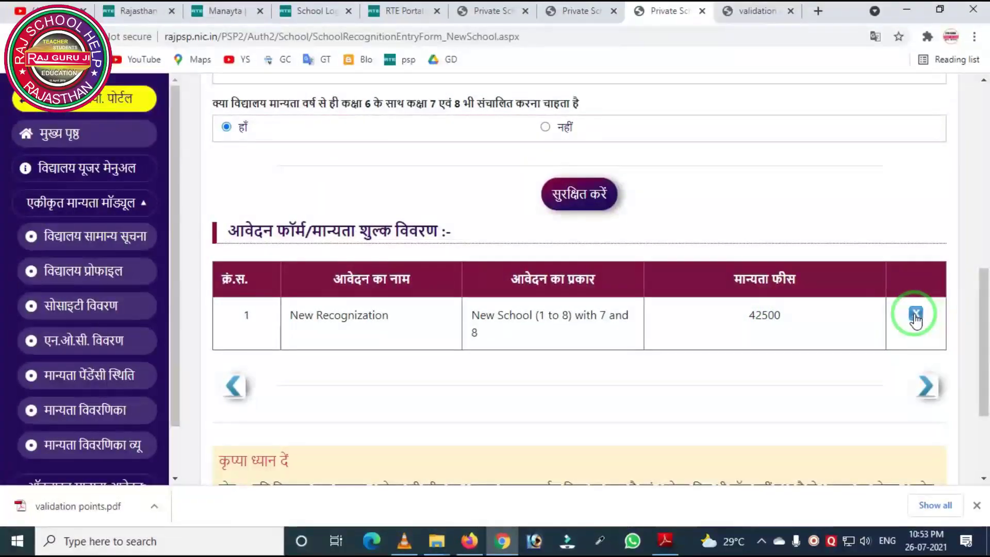
scroll(572, 266, "up", 1)
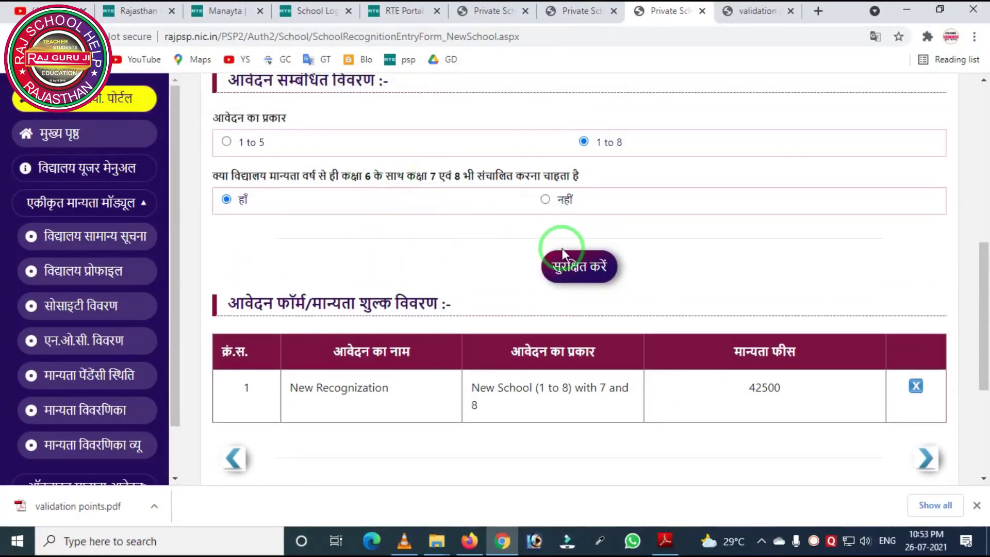
scroll(563, 279, "down", 1)
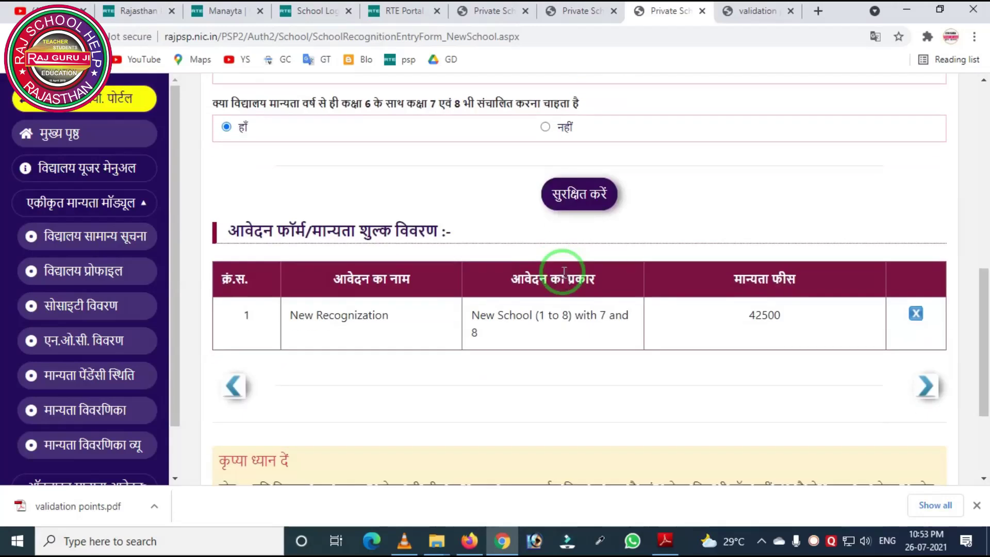
left_click(928, 386)
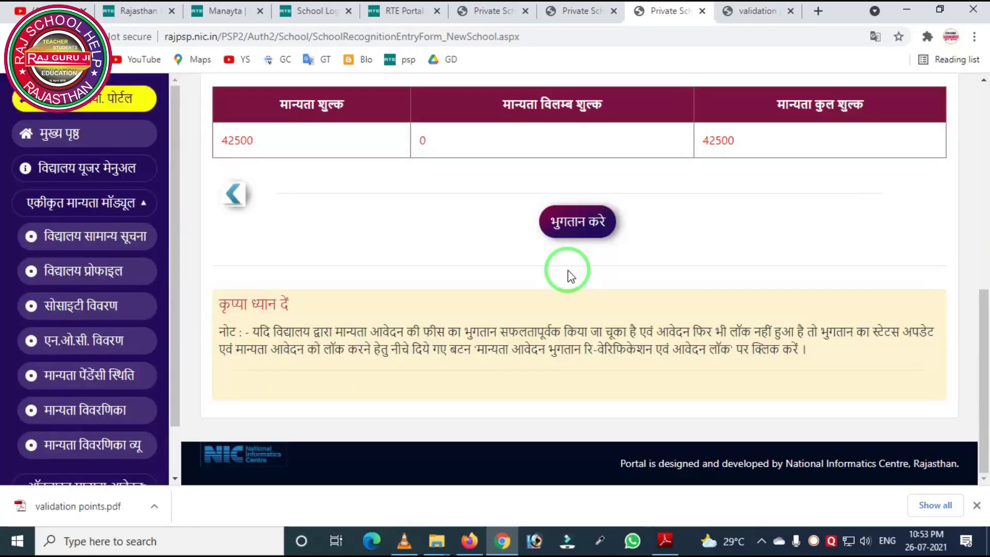
scroll(567, 278, "up", 2)
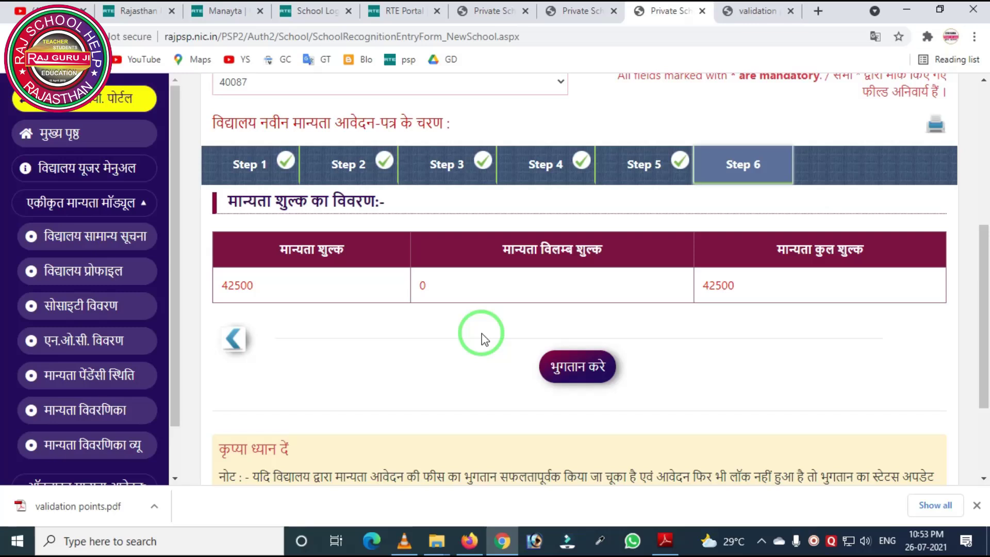
Step: Start the recognition fee payment, check the school name and payment amount, and continue to the eGRAS payment details
left_click(581, 379)
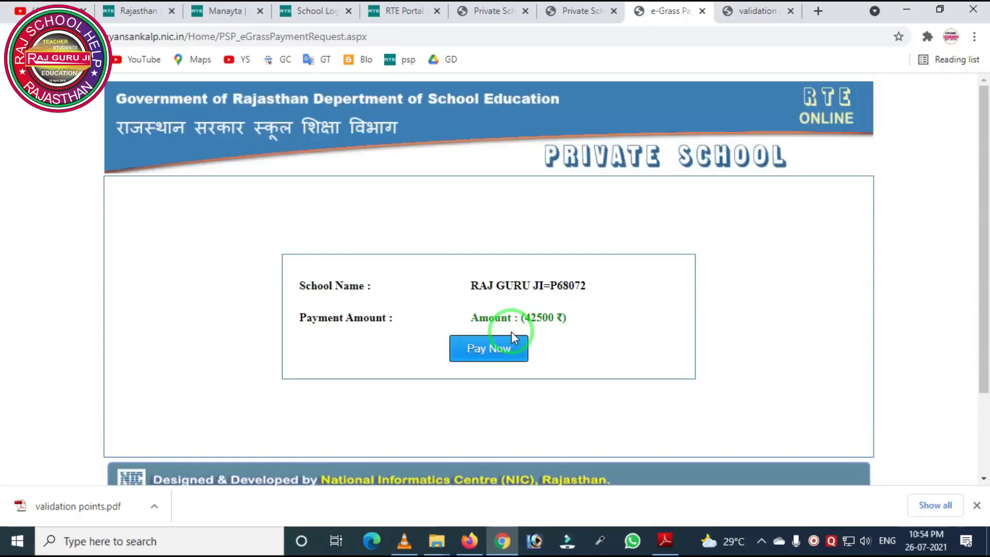
left_click_drag(428, 256, 629, 323)
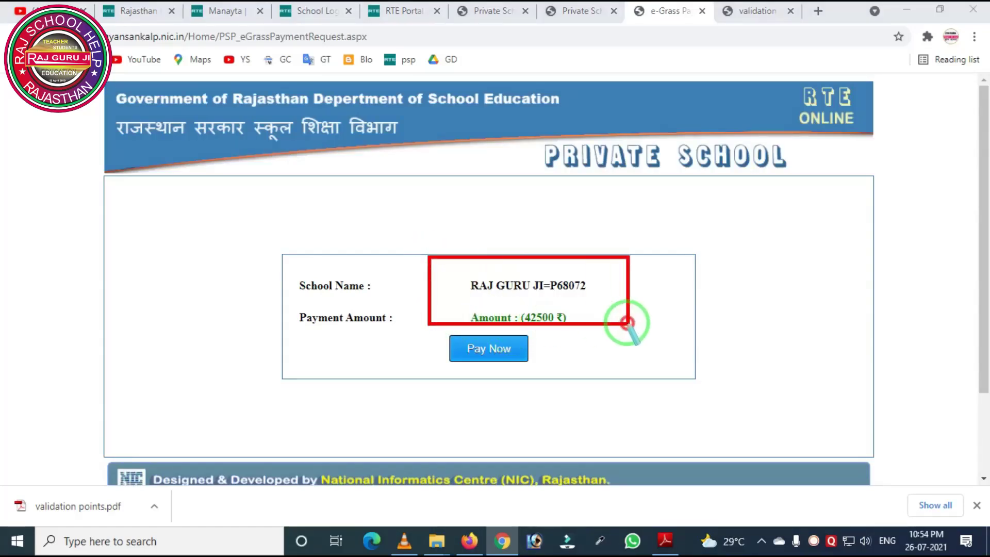
right_click(606, 310)
mouse_move(424, 235)
left_mouse_down()
mouse_move(594, 337)
mouse_move(617, 328)
left_mouse_up()
right_click(606, 321)
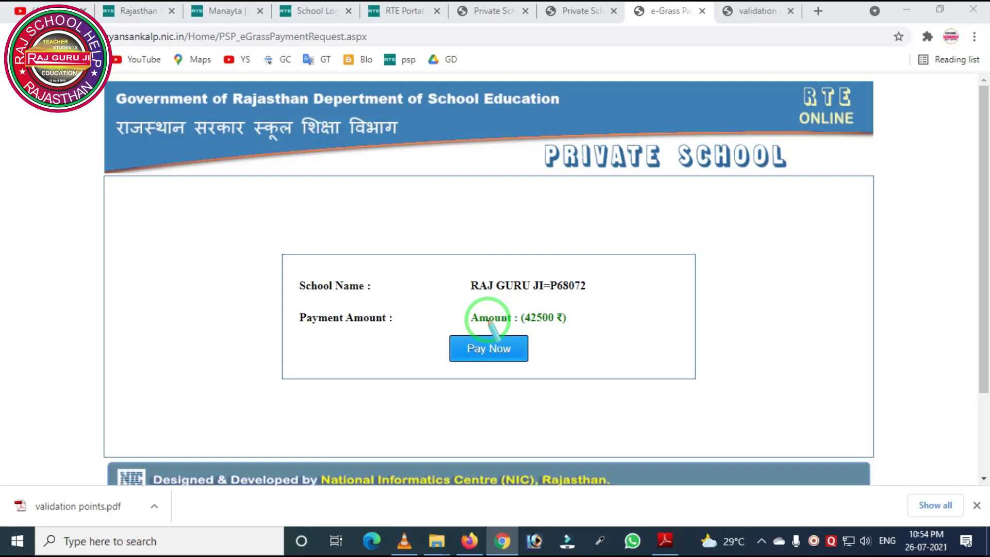
mouse_move(420, 323)
left_mouse_down()
mouse_move(448, 370)
mouse_move(540, 379)
left_mouse_up()
left_click(487, 349)
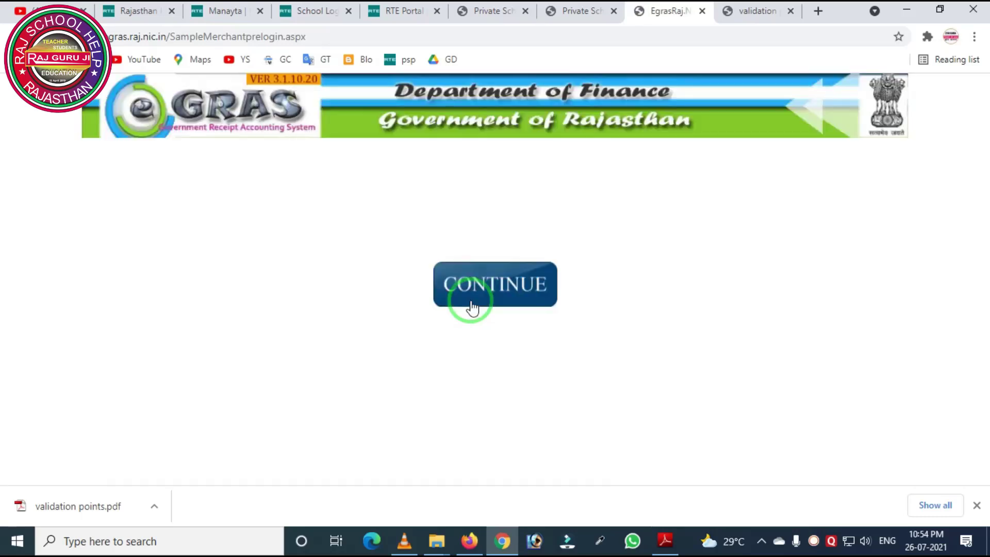
left_click(472, 308)
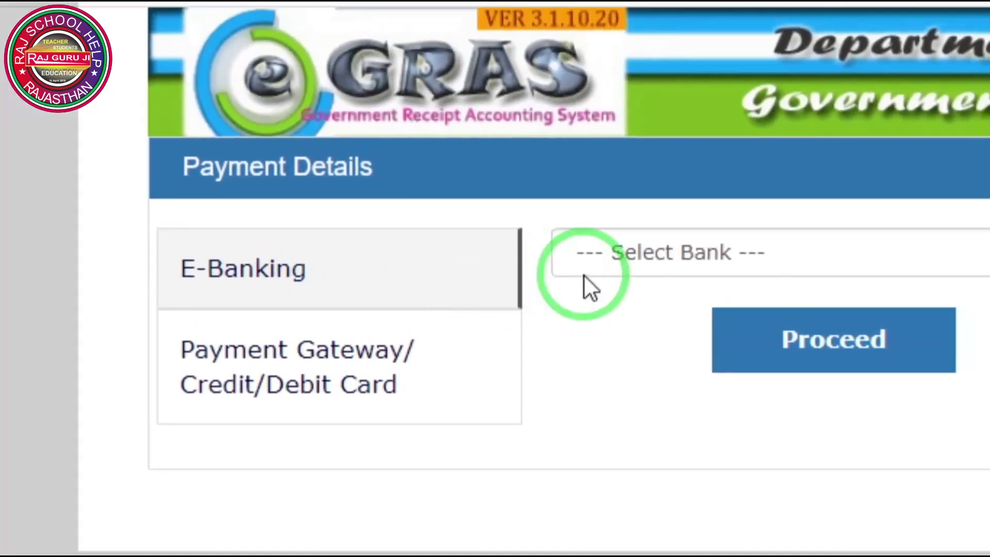
Step: Choose State Bank Of India for e-banking and proceed to the e-challan, accepting the dialog
left_click(635, 272)
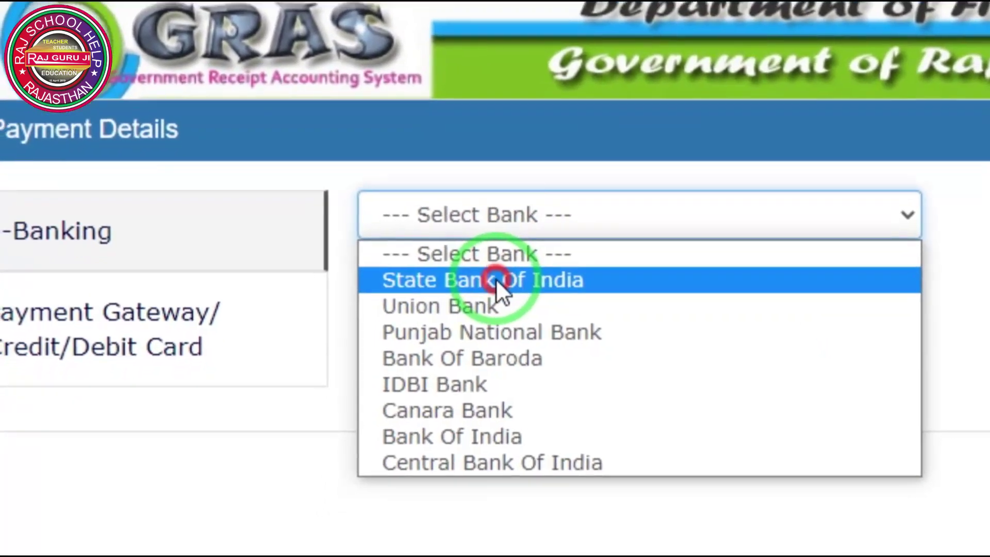
left_click(486, 326)
left_click(608, 300)
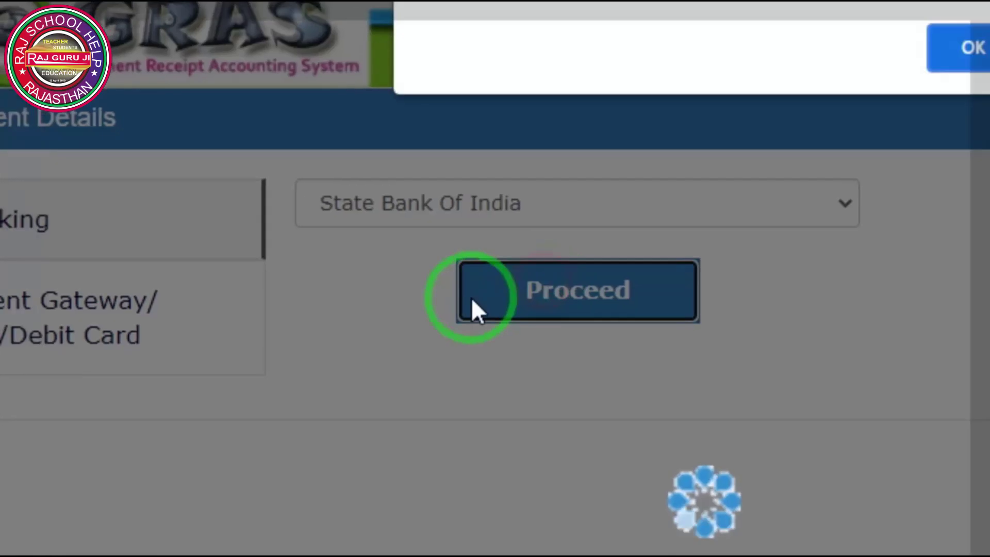
left_click(969, 37)
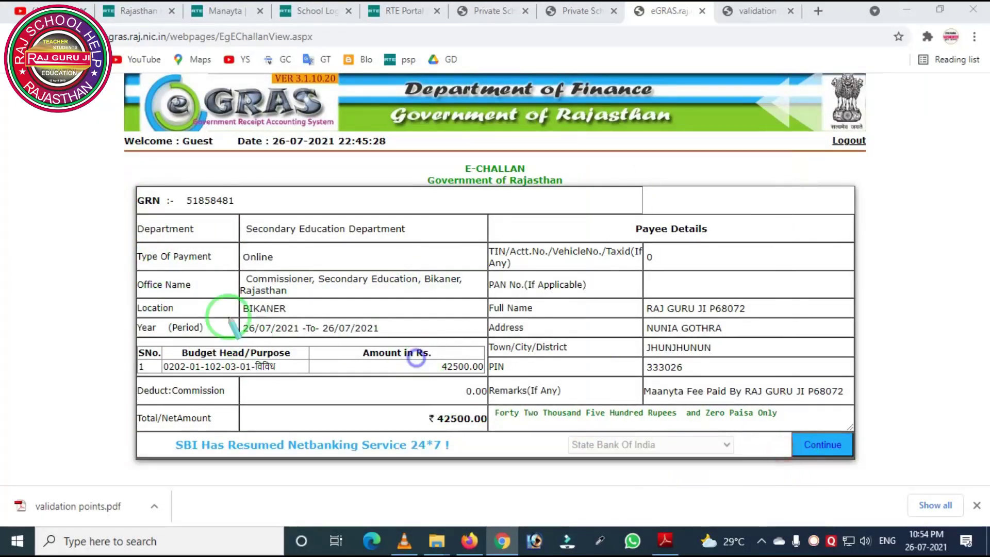
Step: Check the GRN on the e-challan and continue to the bank payment, accepting the period verification and GRN dialogs
left_click_drag(112, 172, 264, 232)
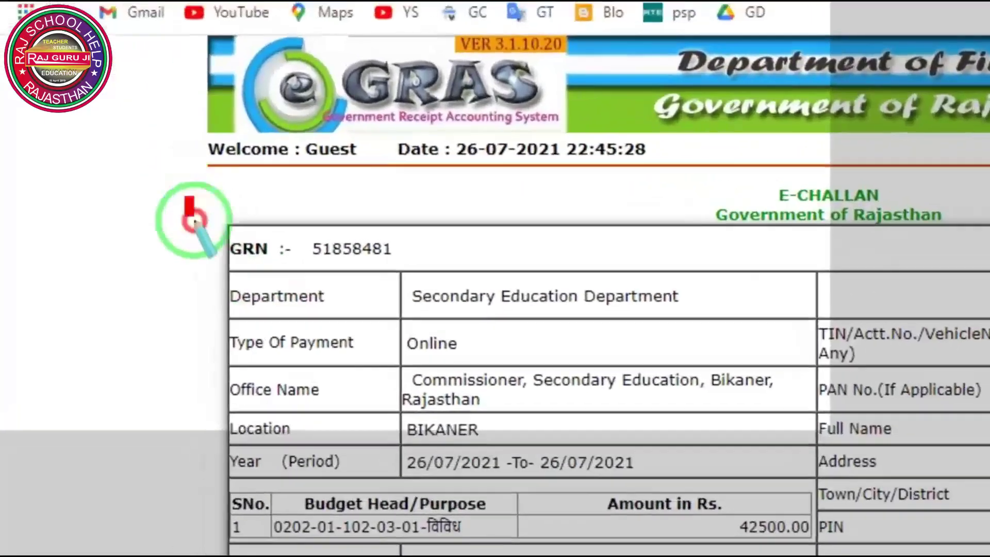
left_click_drag(111, 170, 262, 233)
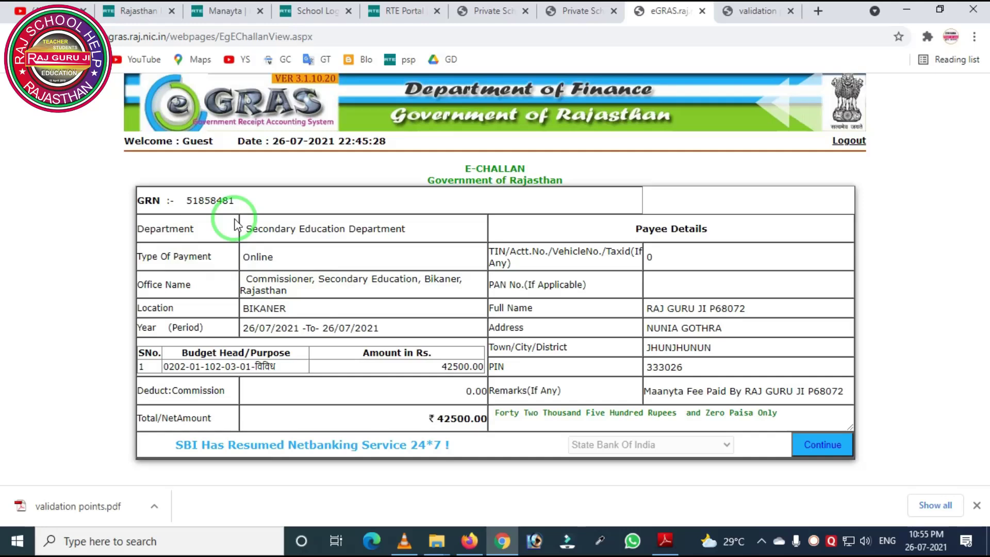
left_click(824, 447)
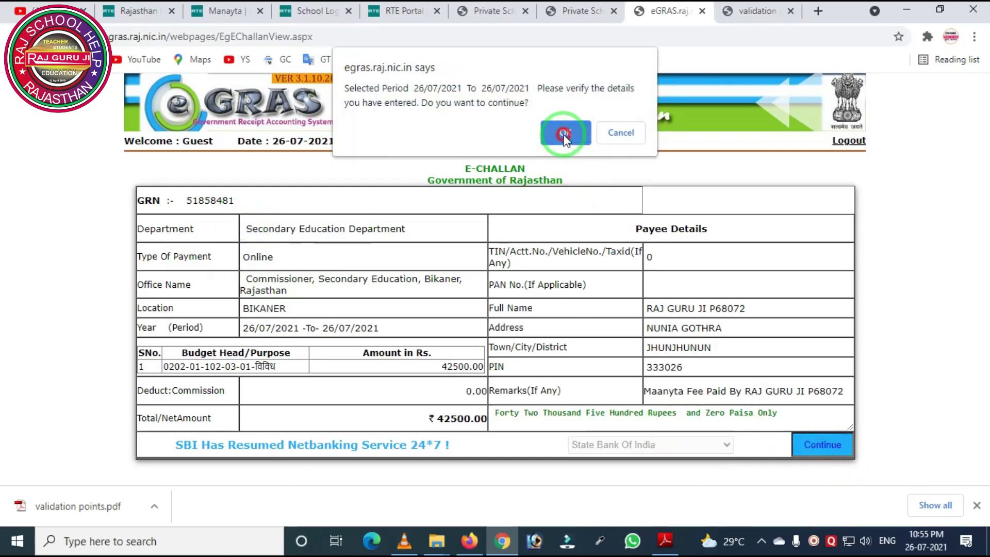
left_click(564, 134)
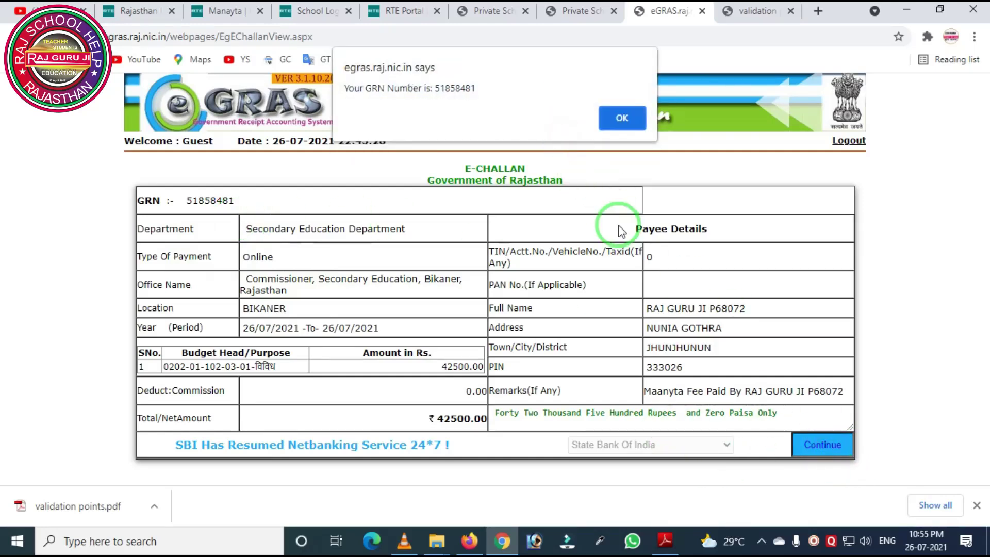
left_click(621, 118)
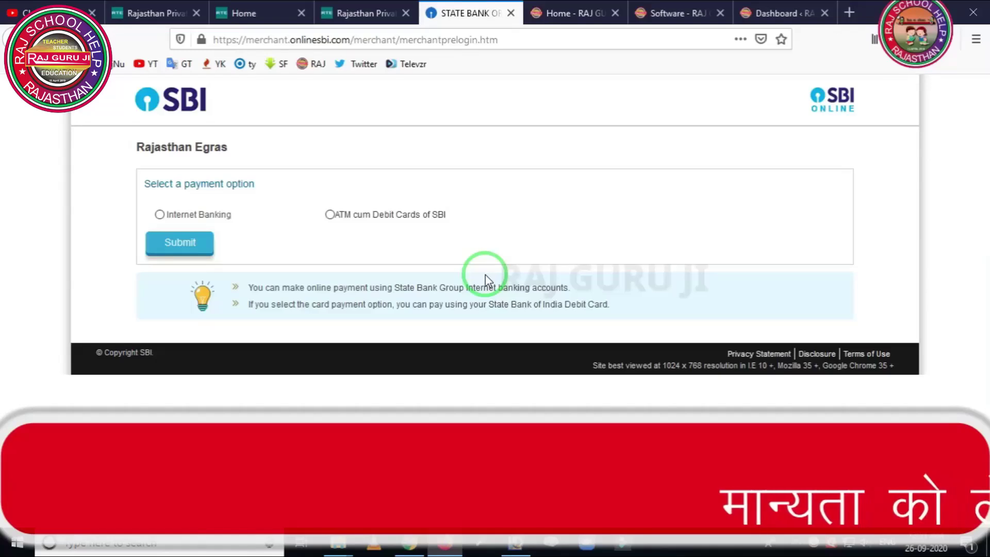
Step: Select and submit Internet Banking as the SBI payment option, and examine the user name and password fields on the login page
left_click(161, 216)
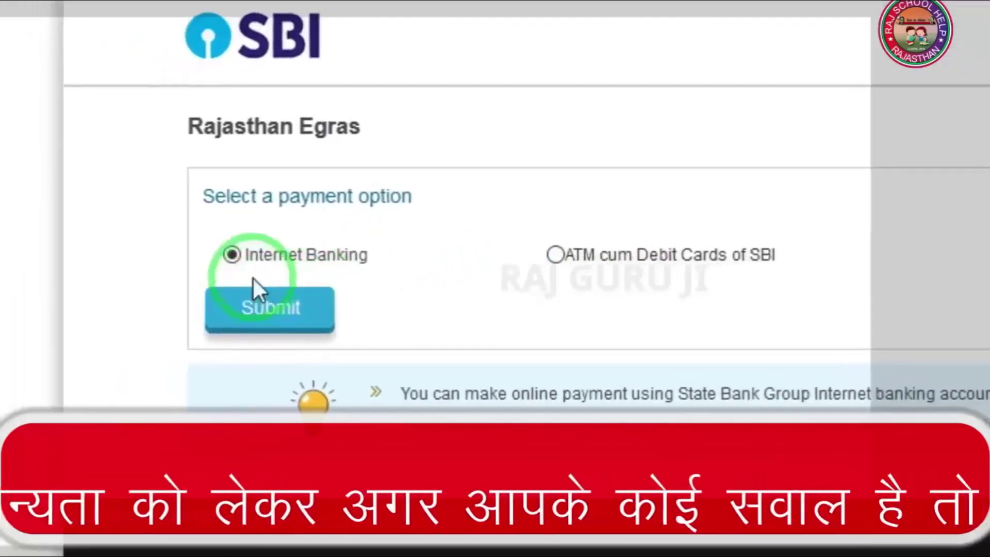
left_click(256, 306)
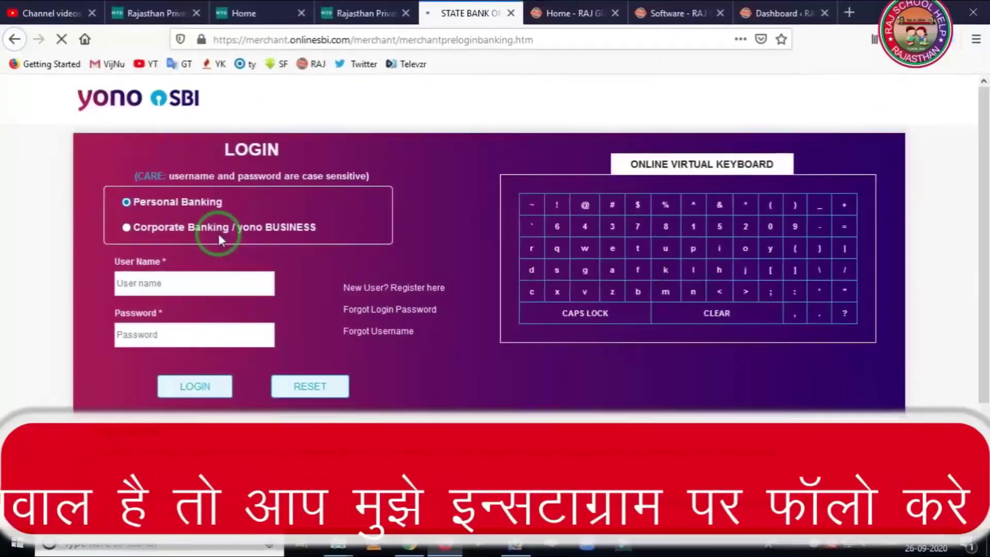
key("ctrl+2")
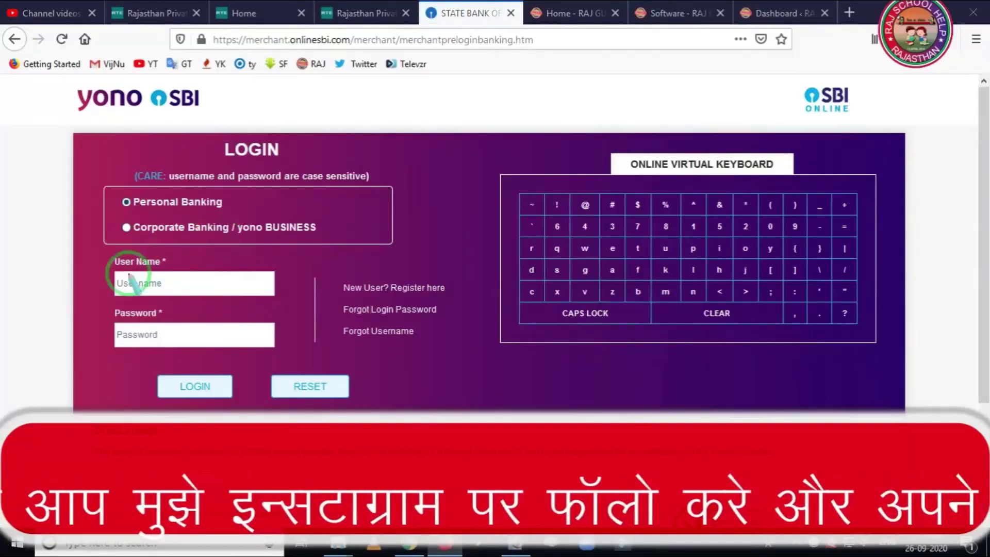
mouse_move(86, 233)
left_mouse_down()
mouse_move(290, 324)
mouse_move(312, 295)
left_mouse_up()
mouse_move(84, 287)
left_mouse_down()
mouse_move(199, 380)
mouse_move(375, 372)
left_mouse_up()
right_click(274, 332)
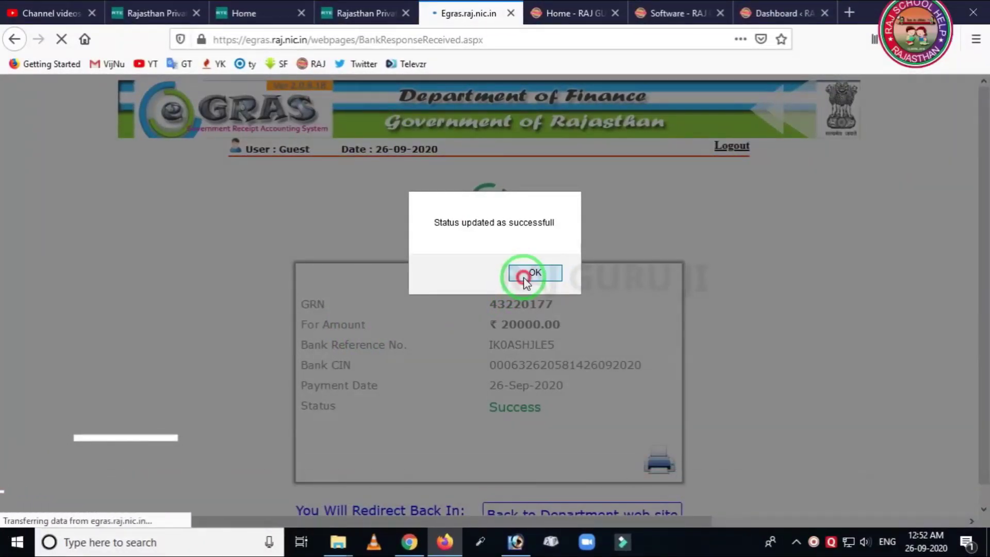
Step: Accept the payment status dialog and check the status and print option on the eGRAS challan receipt
left_click(524, 278)
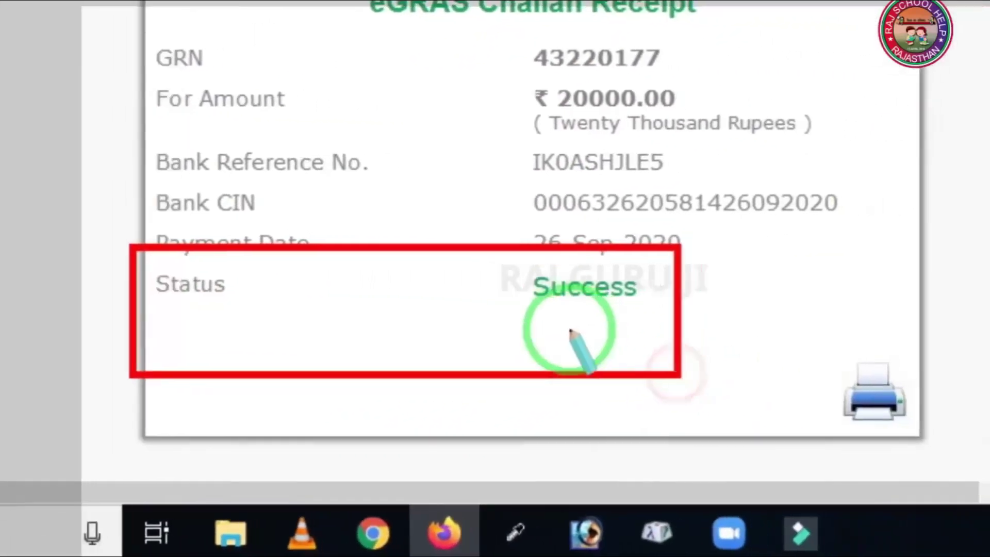
left_click(498, 316)
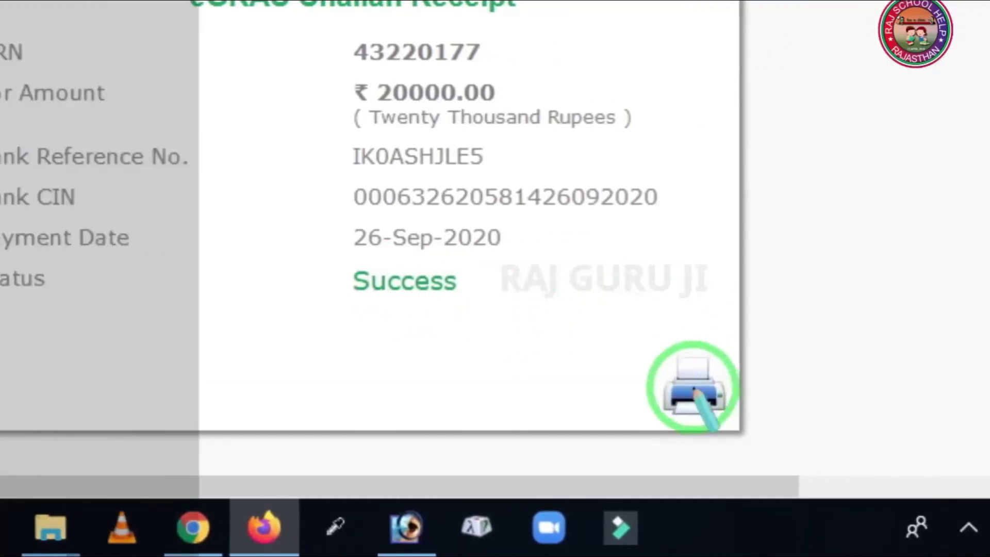
mouse_move(813, 305)
left_mouse_down()
mouse_move(837, 399)
mouse_move(988, 454)
left_mouse_up()
Step: Look through the transaction details, including the AUIN, GRN, CIN and bank reference entries
left_click(458, 362)
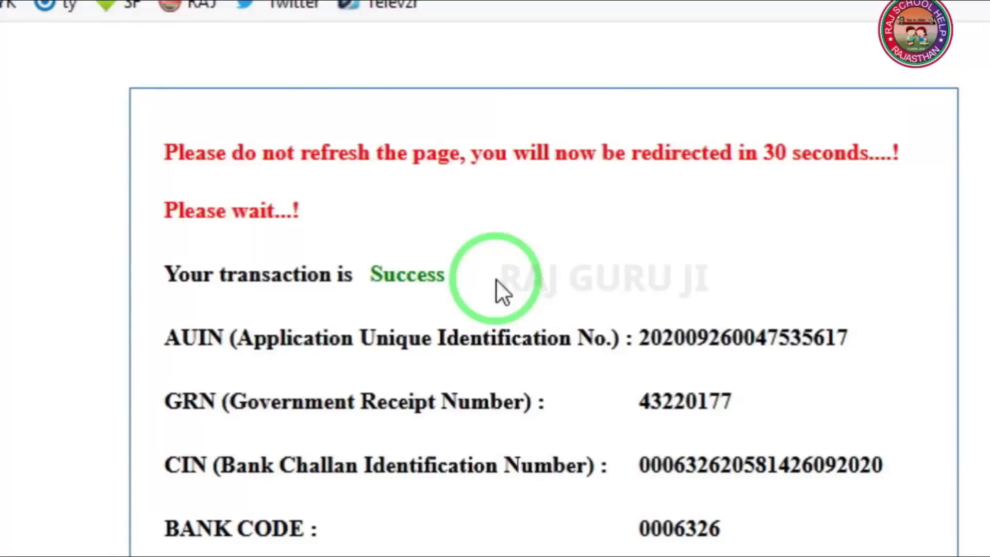
scroll(464, 276, "down", 2)
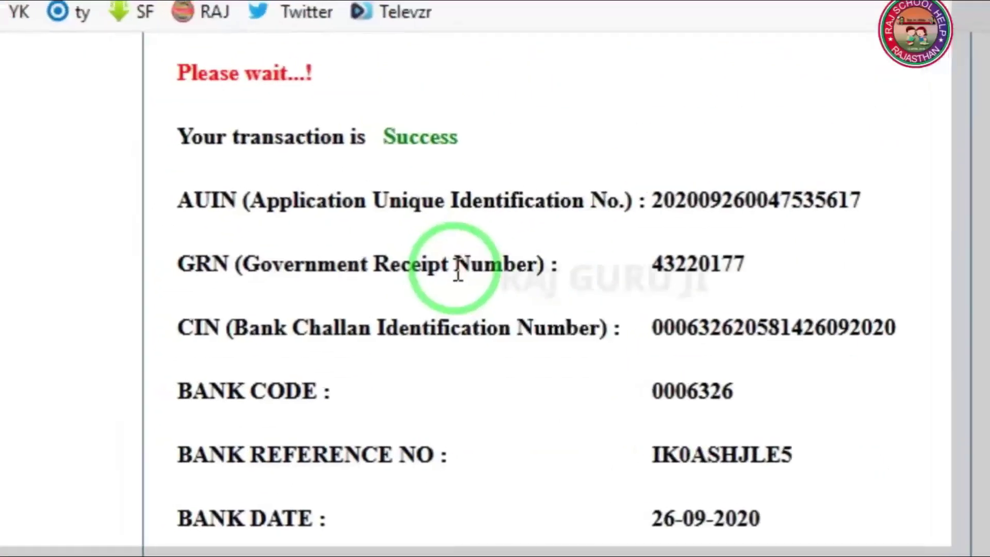
scroll(457, 269, "down", 1)
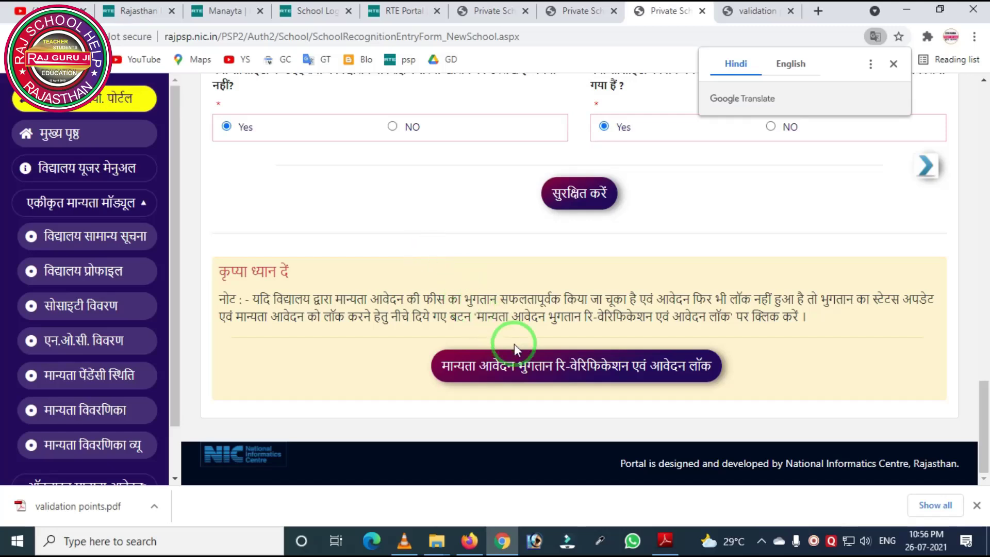
Step: Open Step 6 of the recognition application and examine the note and option for payment re-verification and application lock
scroll(516, 348, "up", 15)
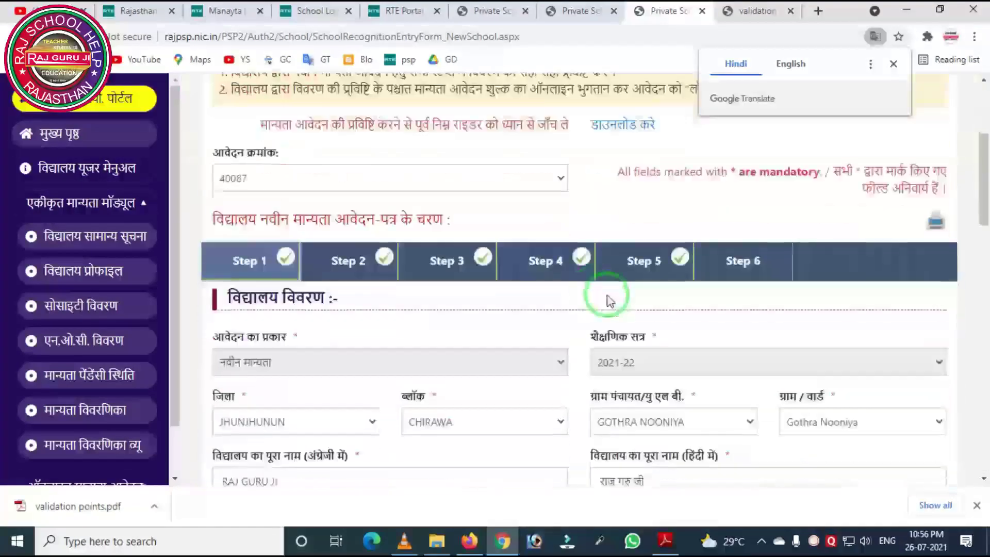
left_click(719, 268)
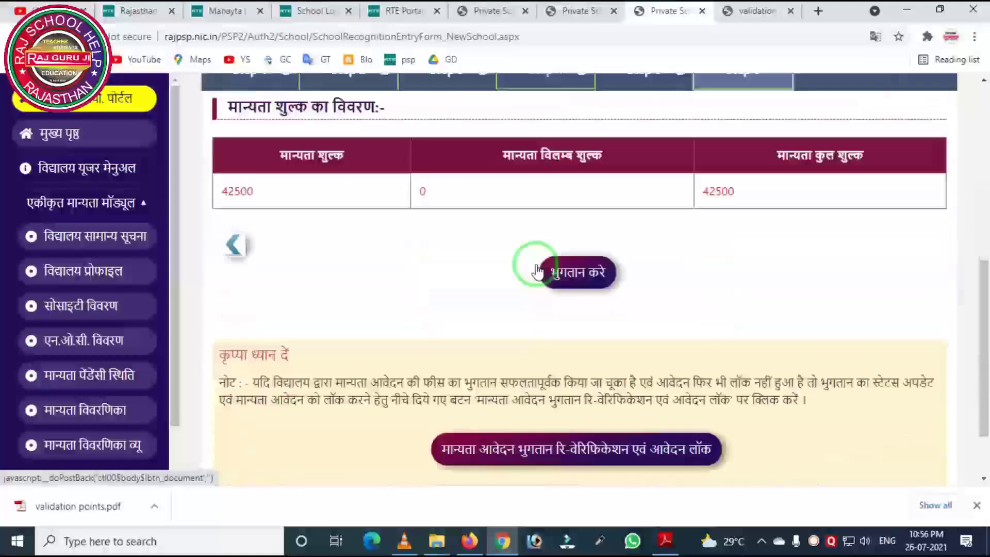
scroll(598, 392, "down", 2)
scroll(603, 369, "down", 1)
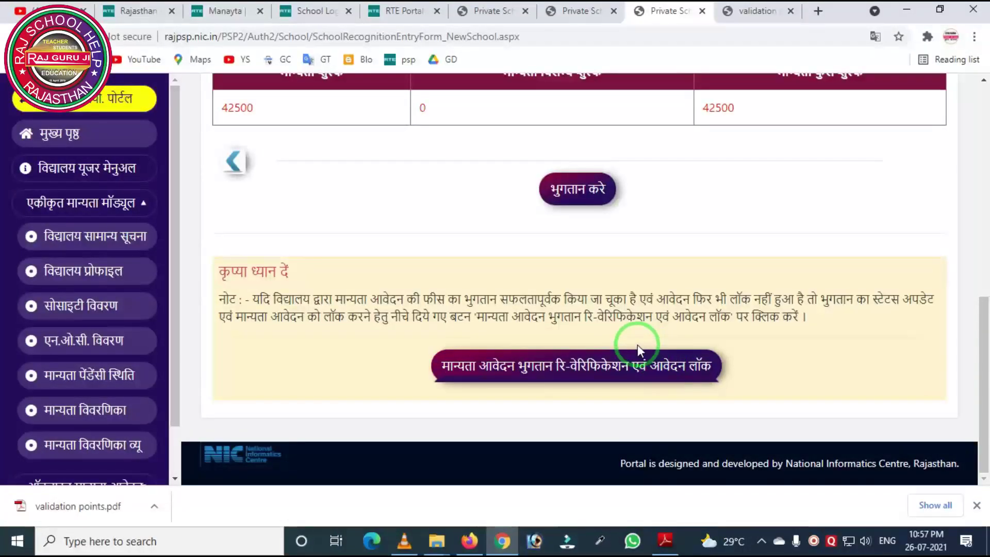
scroll(538, 355, "up", 3)
scroll(536, 355, "up", 1)
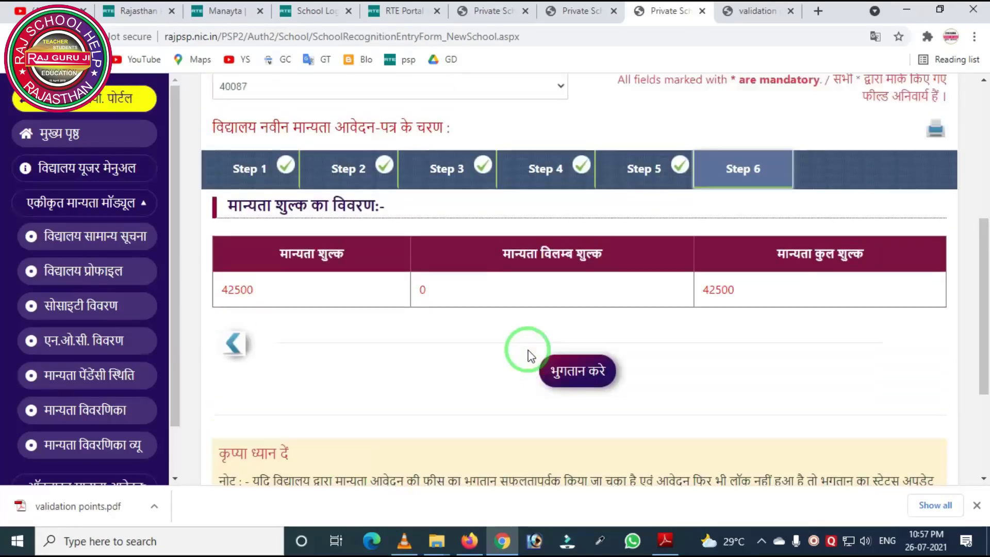
scroll(530, 356, "up", 3)
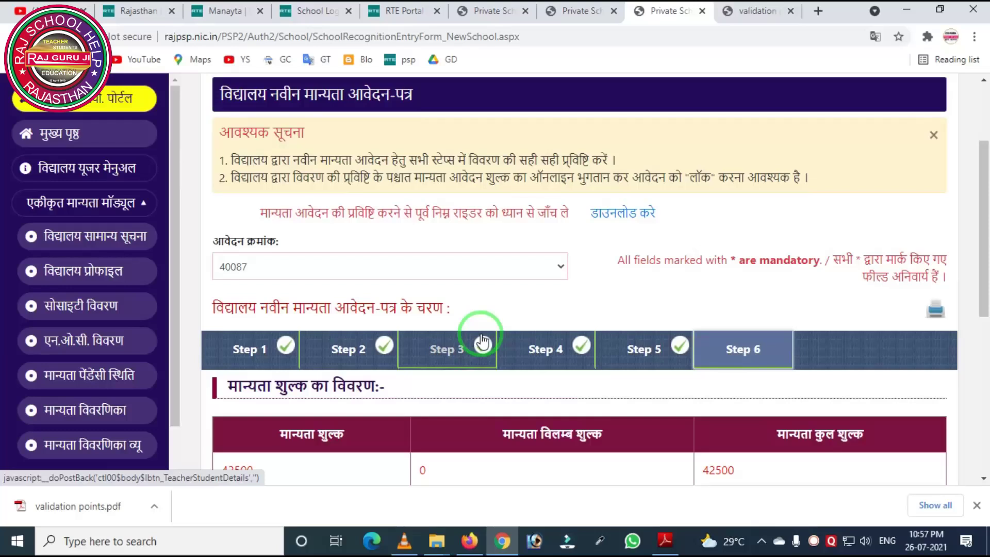
scroll(482, 340, "down", 1)
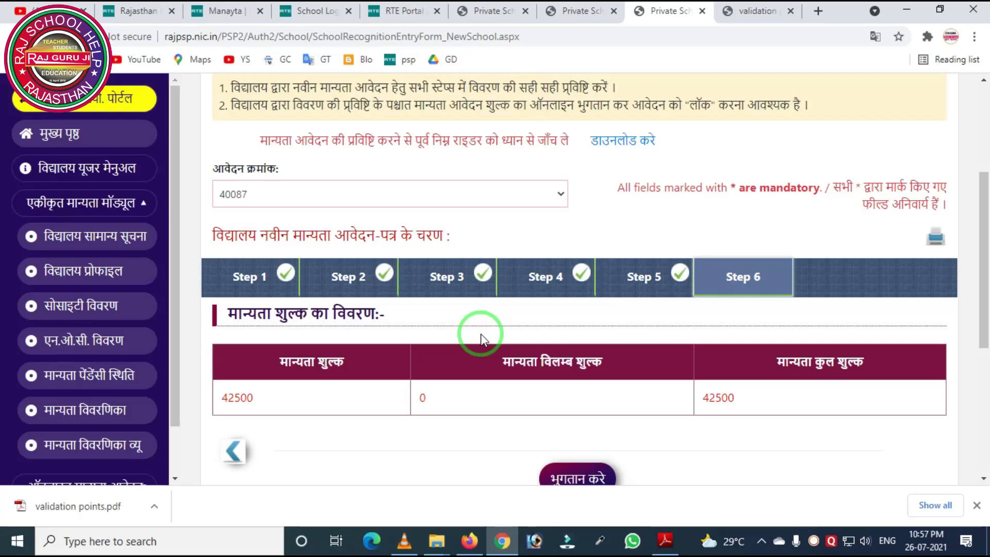
scroll(416, 347, "up", 2)
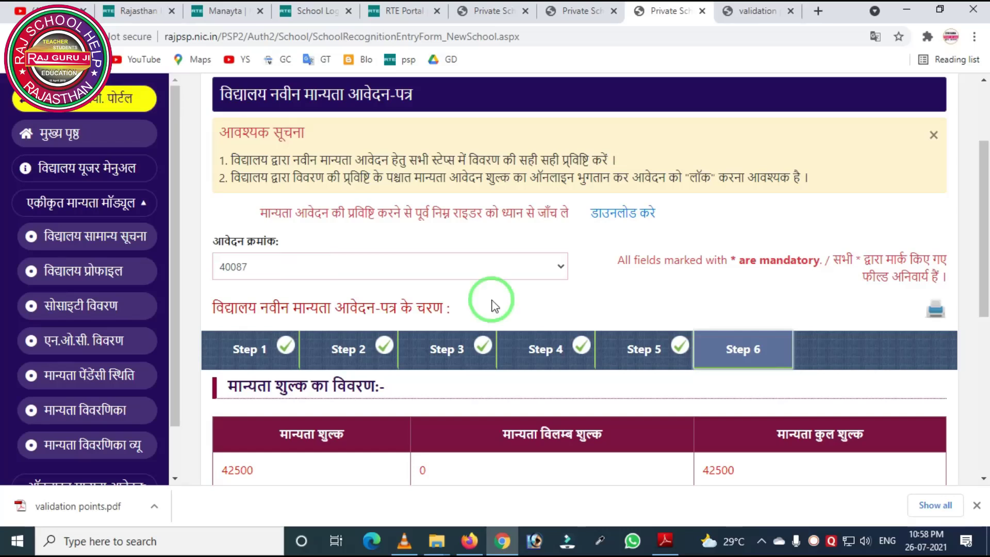
scroll(491, 306, "down", 4)
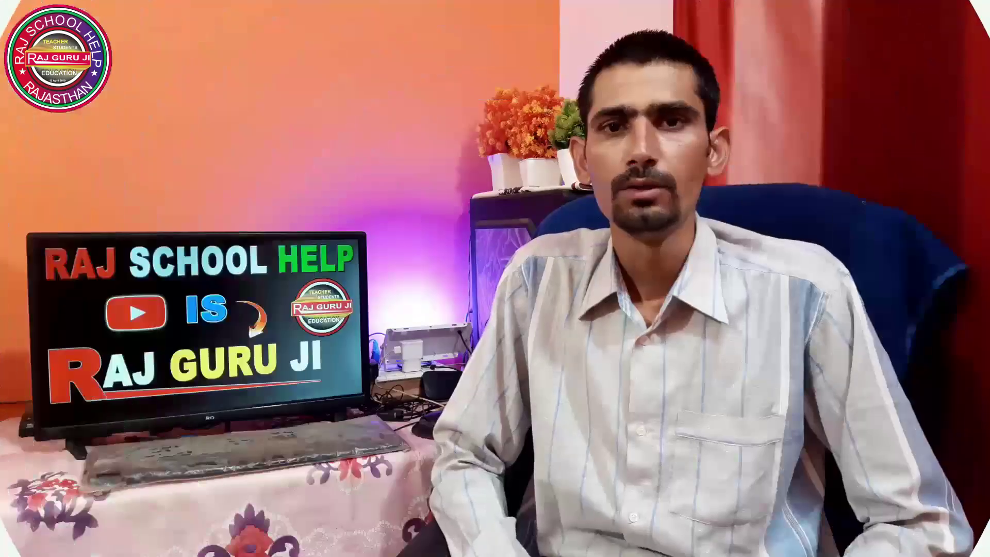